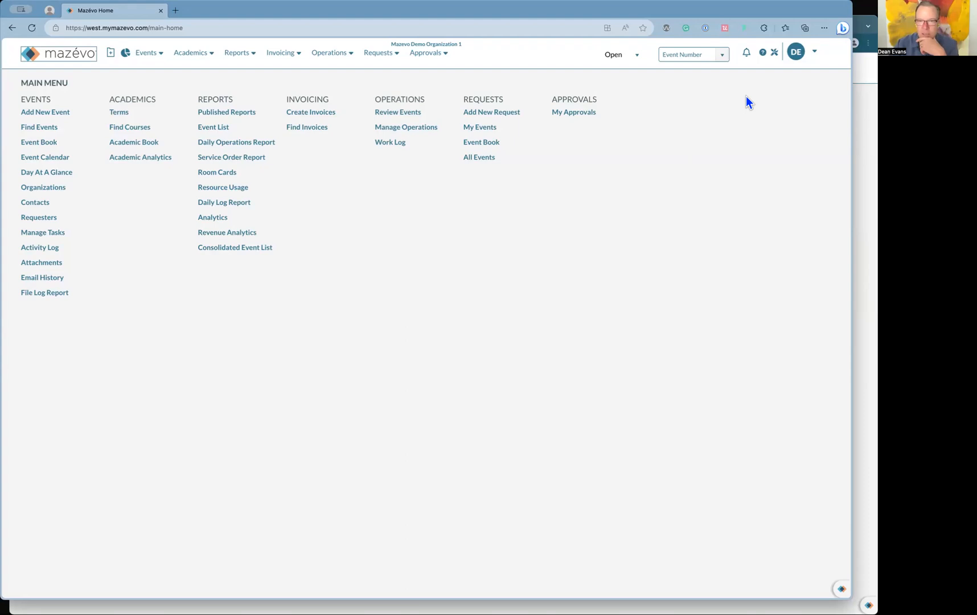
Step: Start adding a user from the Users settings and review the form's details, main security options and other security roles
{"action": "left_click", "coordinate": [775, 54]}
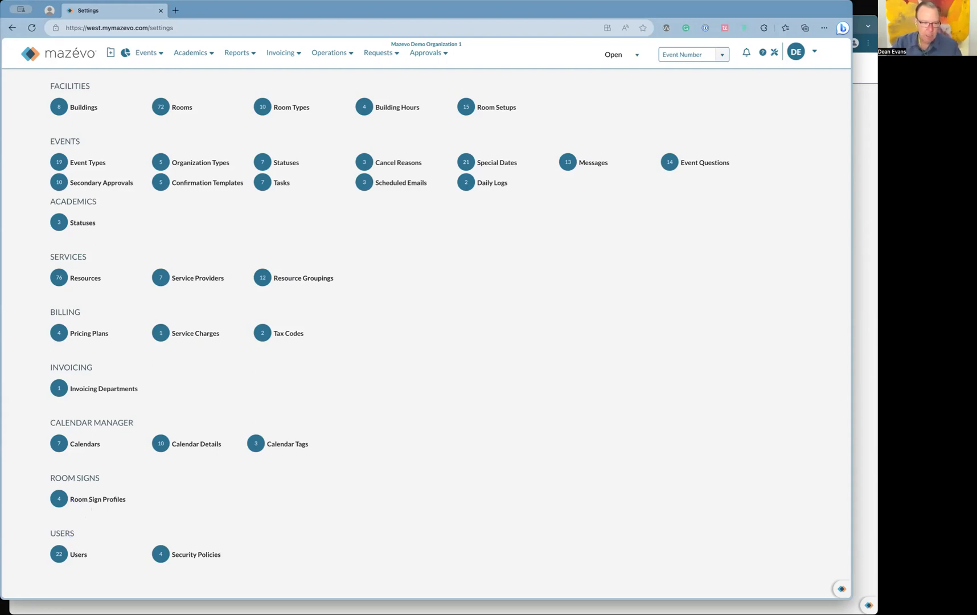
{"action": "left_click", "coordinate": [77, 559]}
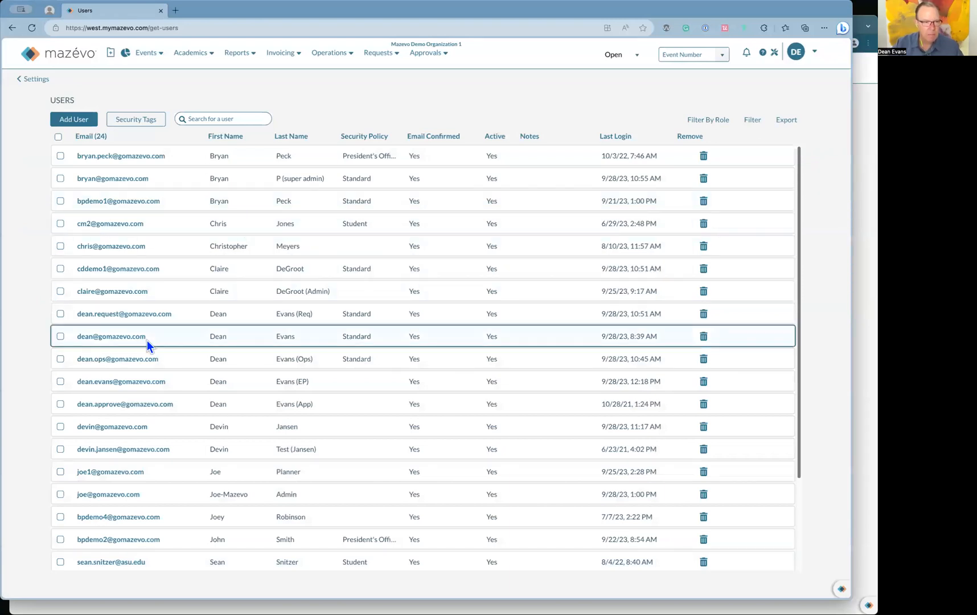
{"action": "left_click", "coordinate": [84, 121]}
{"action": "left_click", "coordinate": [273, 207]}
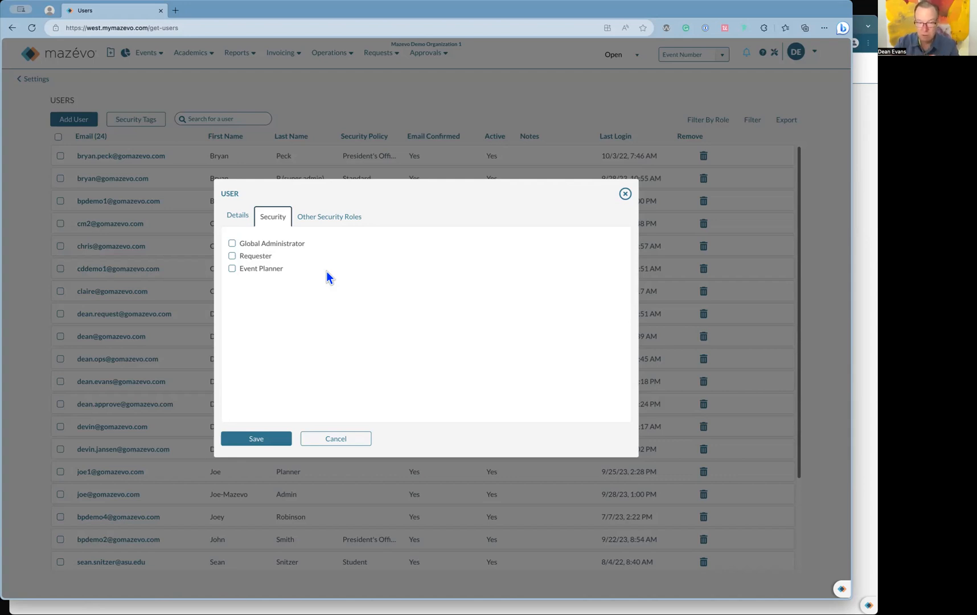
{"action": "left_click", "coordinate": [249, 224]}
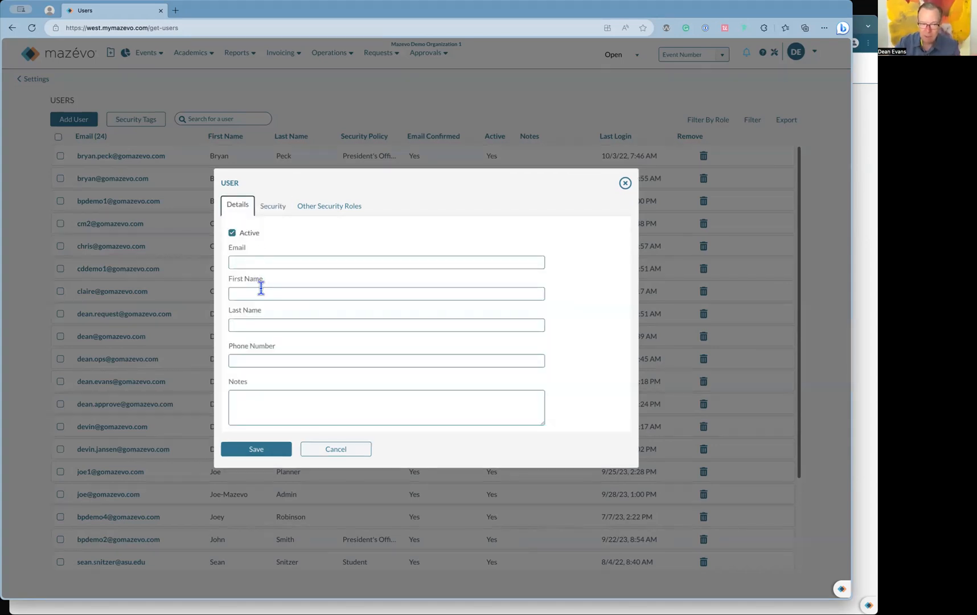
{"action": "left_click", "coordinate": [278, 206]}
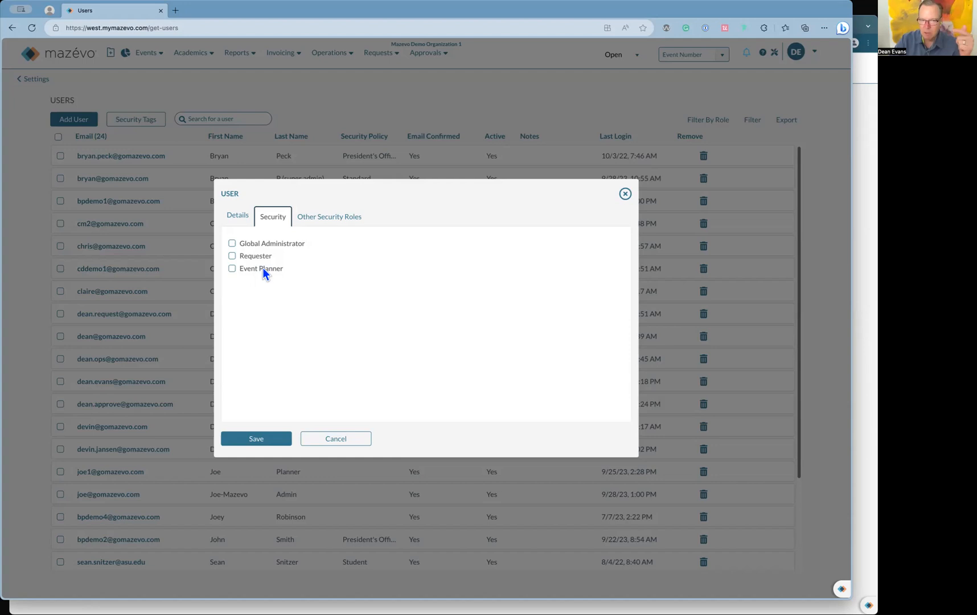
{"action": "left_click", "coordinate": [325, 221]}
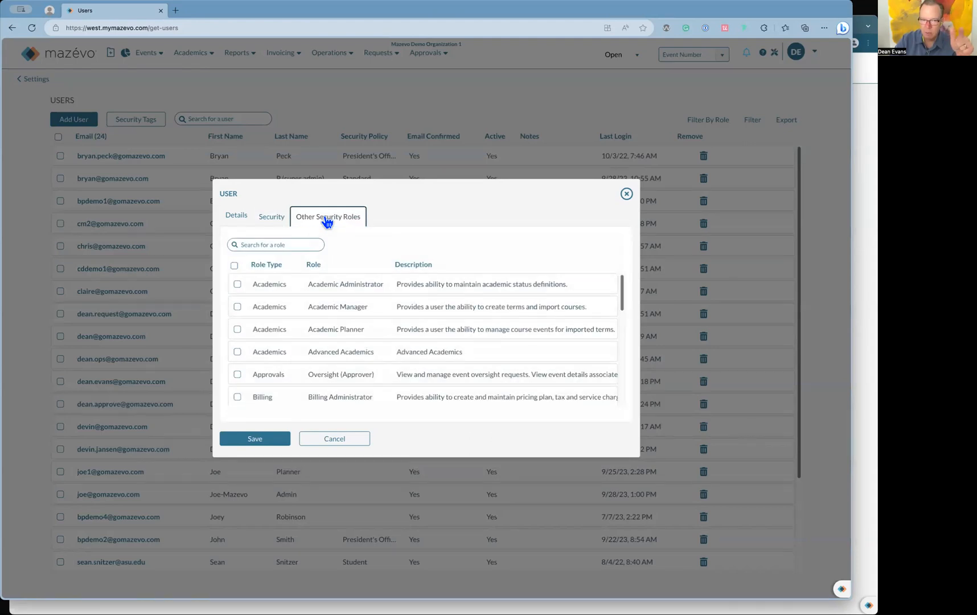
{"action": "left_click", "coordinate": [277, 223]}
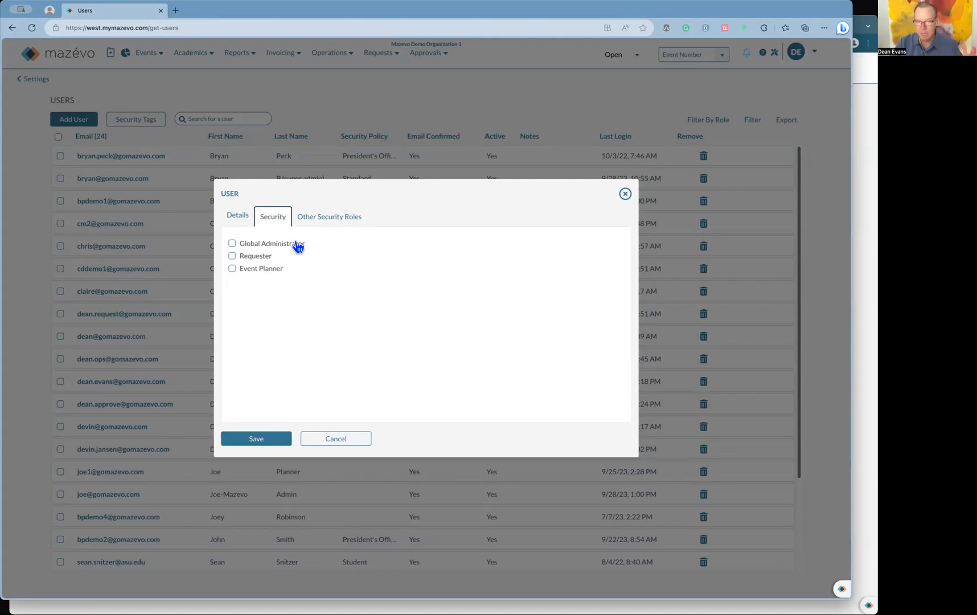
{"action": "left_click", "coordinate": [298, 246]}
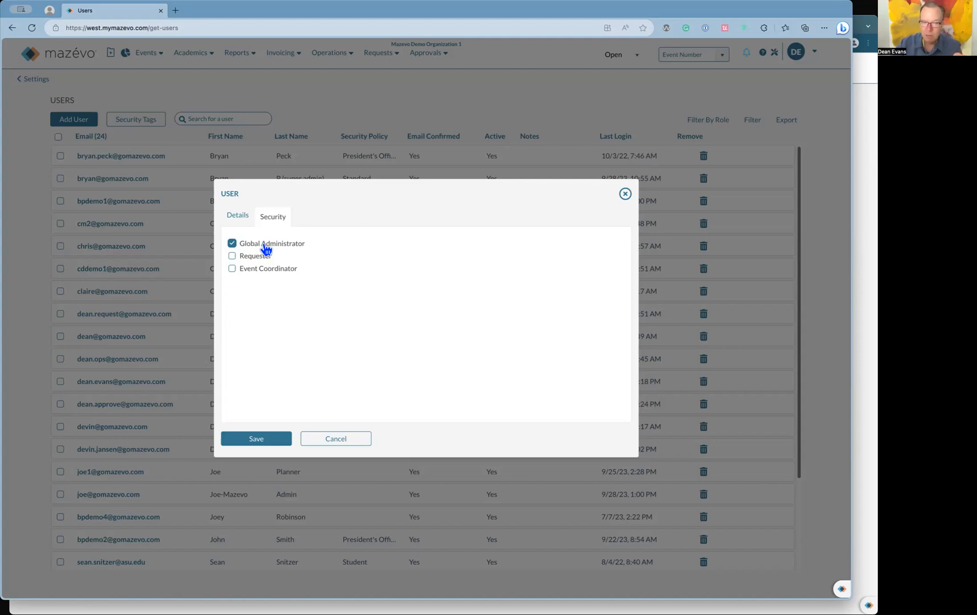
{"action": "left_click", "coordinate": [232, 257]}
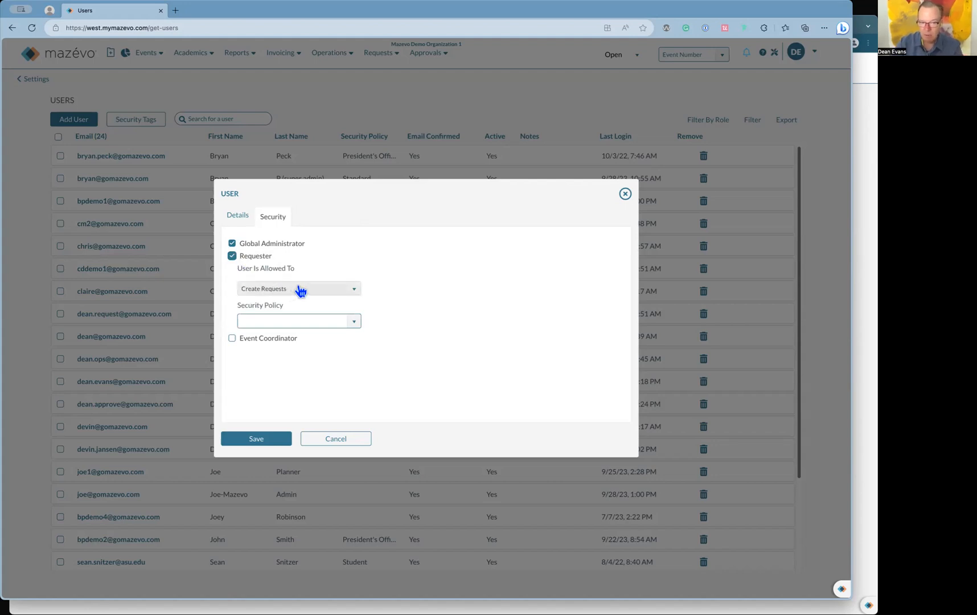
{"action": "left_click", "coordinate": [355, 289]}
{"action": "left_click", "coordinate": [364, 289]}
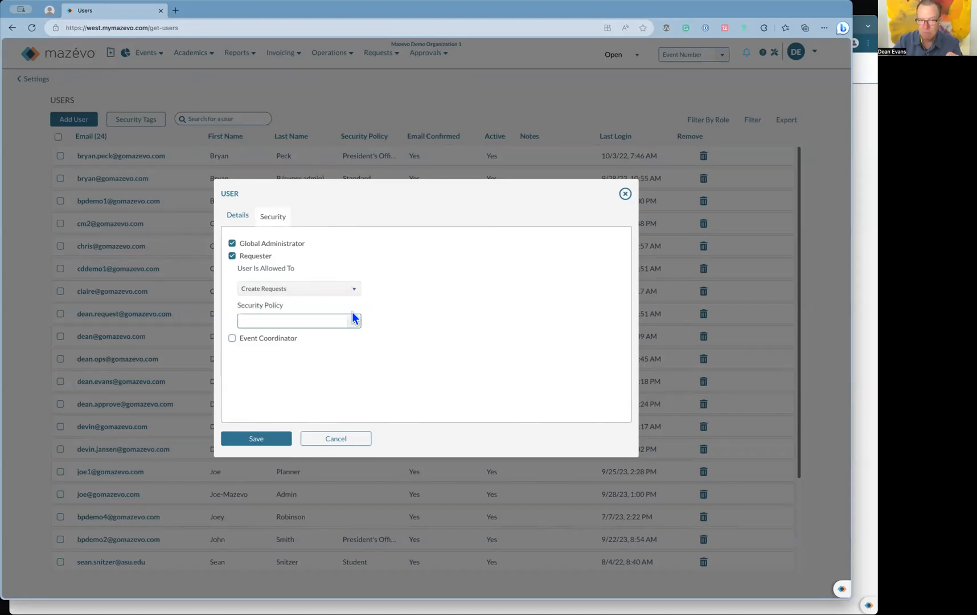
{"action": "left_click", "coordinate": [361, 321]}
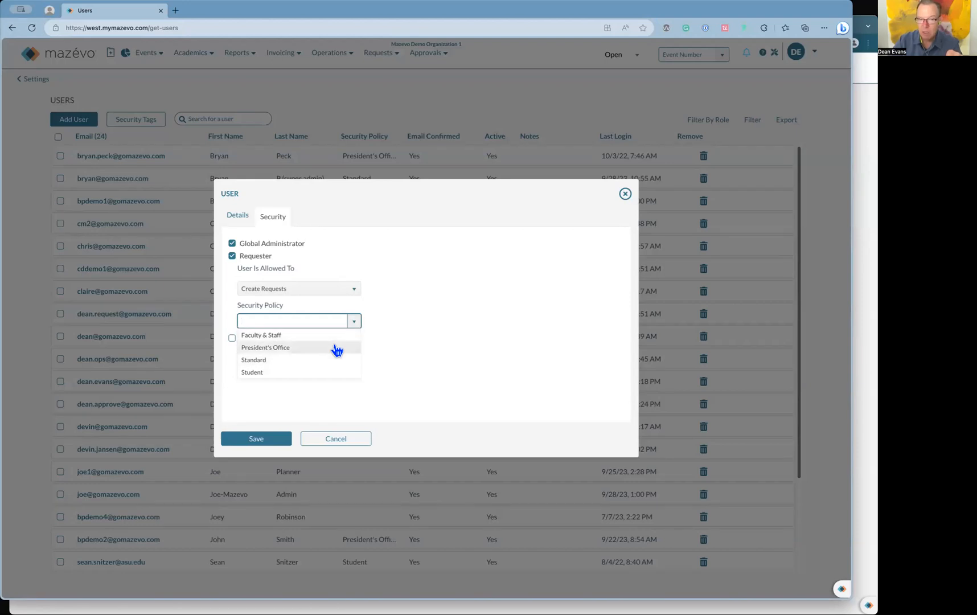
{"action": "left_click", "coordinate": [415, 322]}
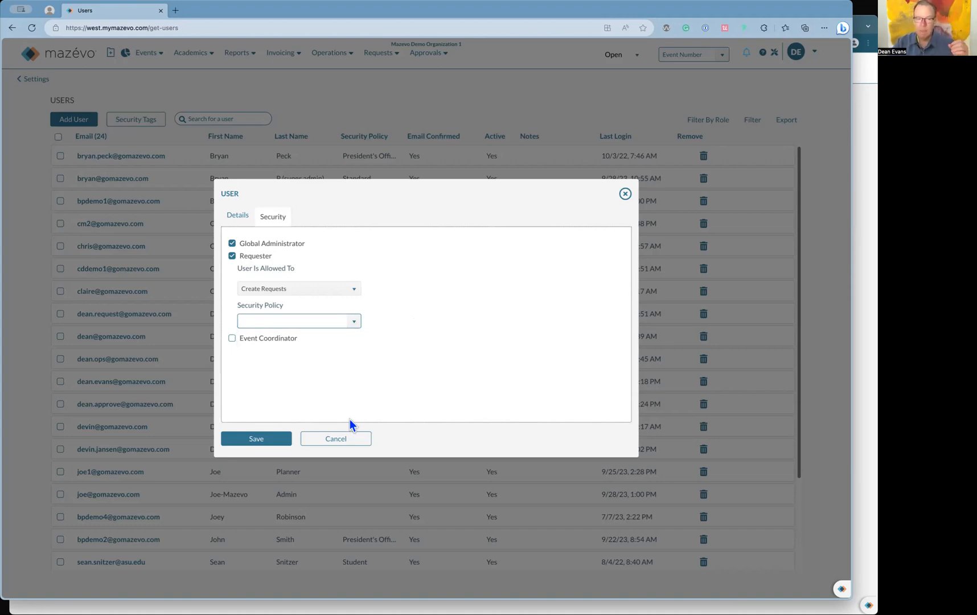
{"action": "left_click", "coordinate": [354, 439]}
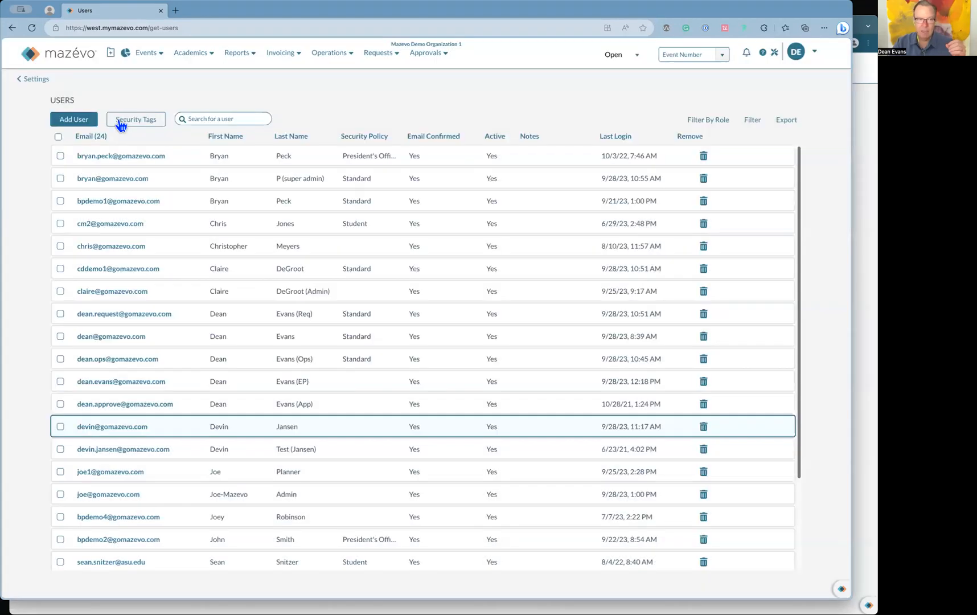
Step: Reopen the Users list from the settings and start a new user, showing its main security options
{"action": "left_click", "coordinate": [68, 57]}
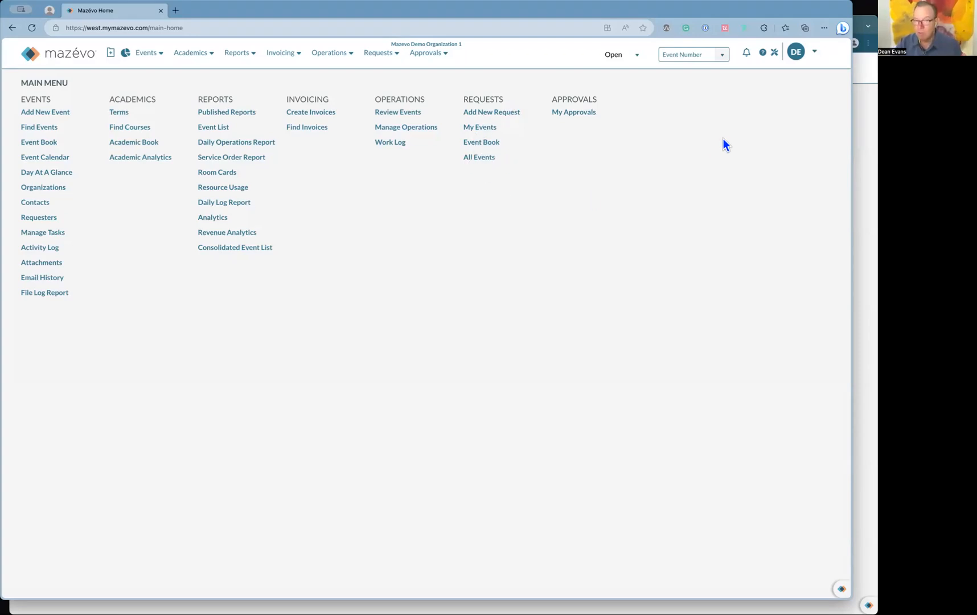
{"action": "left_click", "coordinate": [774, 53]}
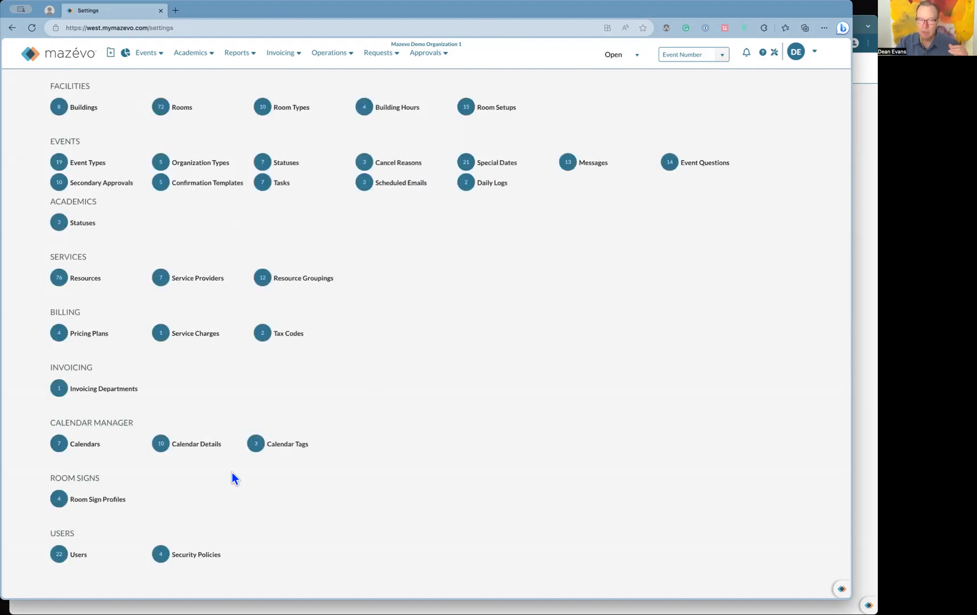
{"action": "left_click", "coordinate": [59, 556]}
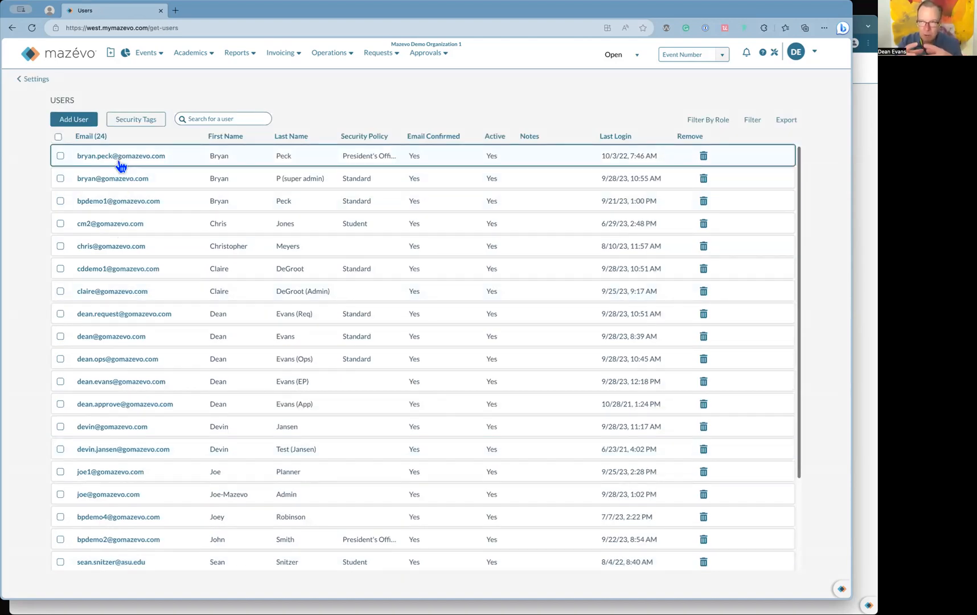
{"action": "left_click", "coordinate": [74, 123]}
{"action": "left_click", "coordinate": [268, 207]}
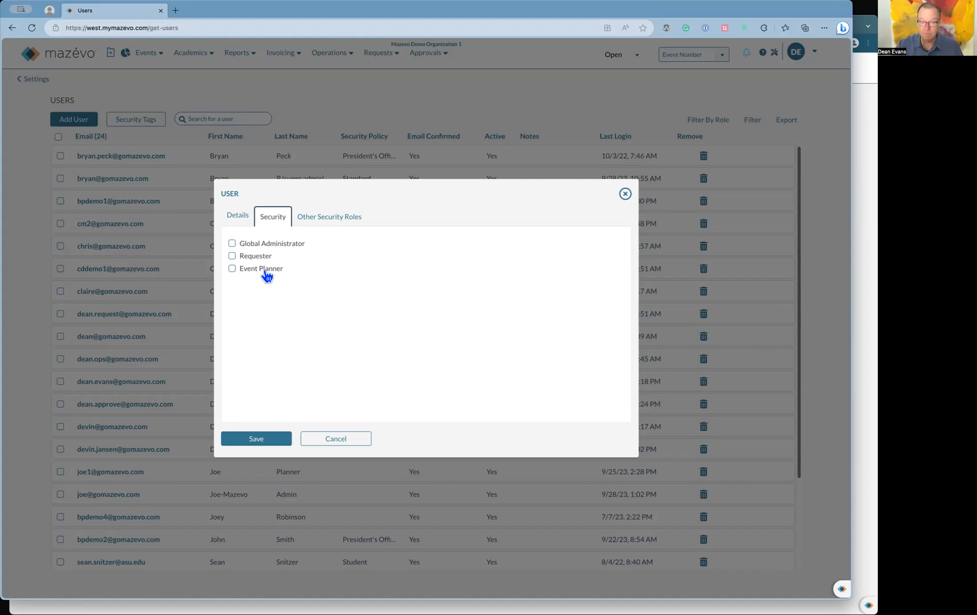
Step: Try the Requester role with View Events and Create Requests access, look through the security policies, and clear the role
{"action": "left_click", "coordinate": [256, 257]}
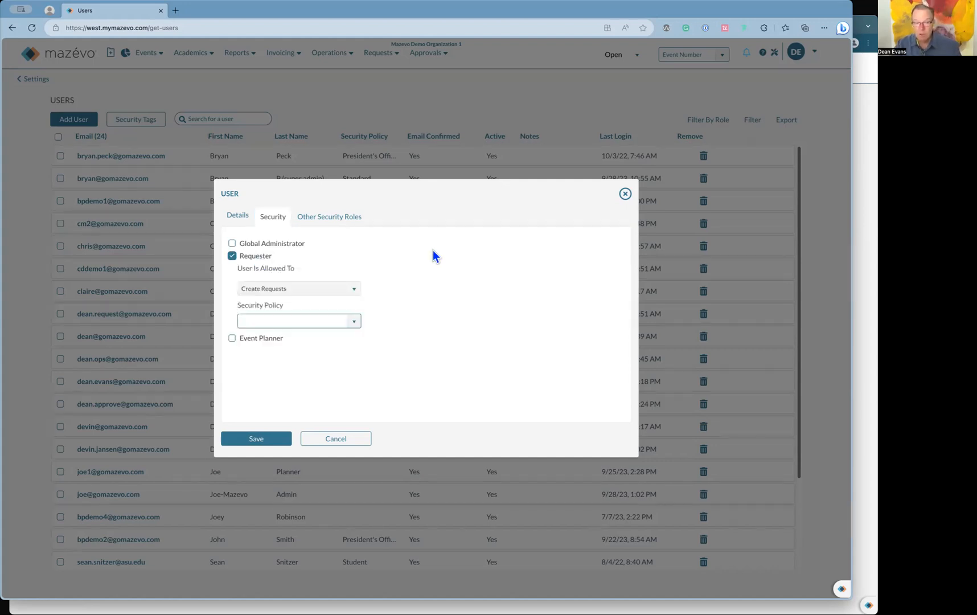
{"action": "left_click", "coordinate": [354, 291]}
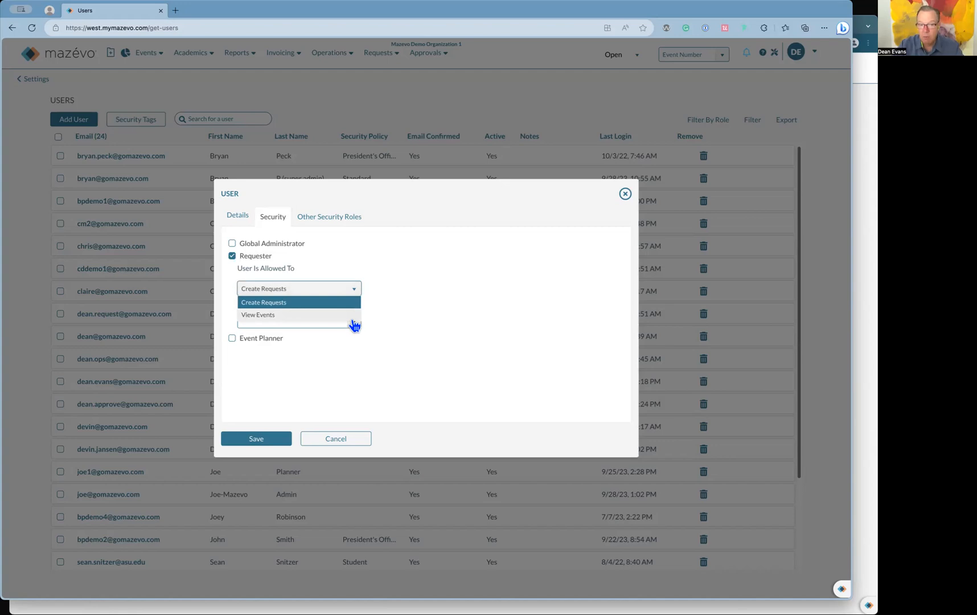
{"action": "left_click", "coordinate": [353, 319]}
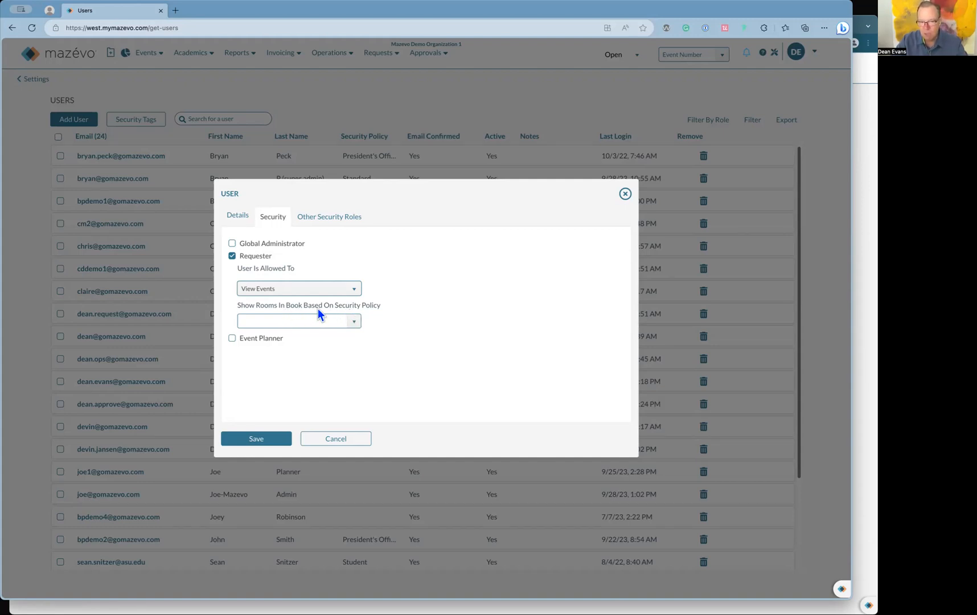
{"action": "left_click", "coordinate": [355, 322]}
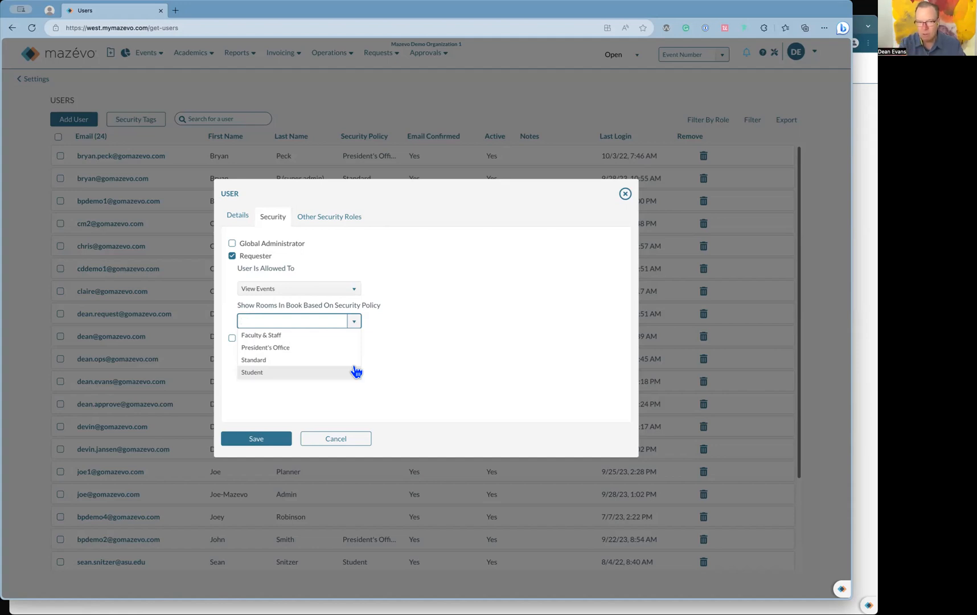
{"action": "left_click", "coordinate": [417, 355]}
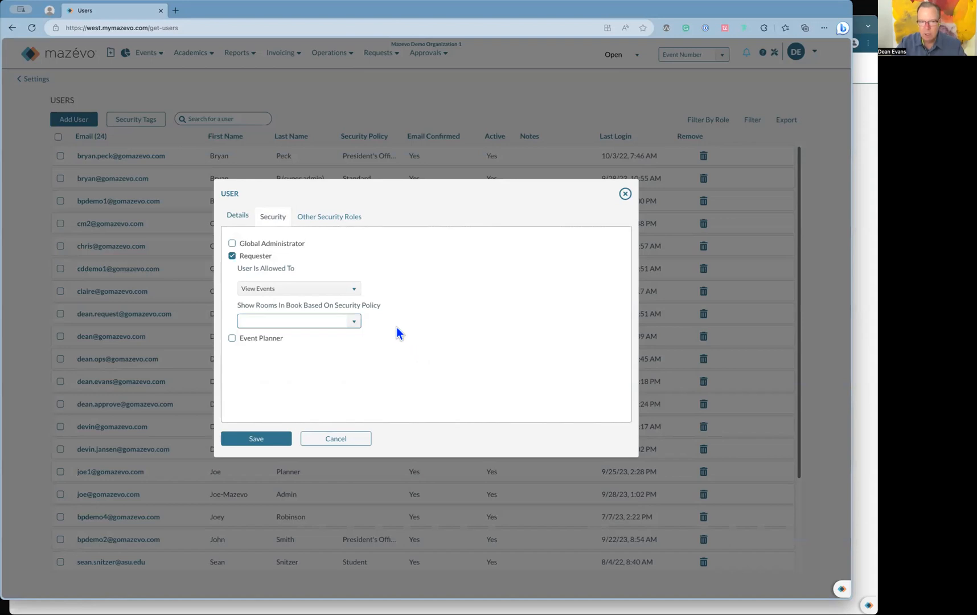
{"action": "left_click", "coordinate": [355, 289]}
{"action": "left_click", "coordinate": [345, 302]}
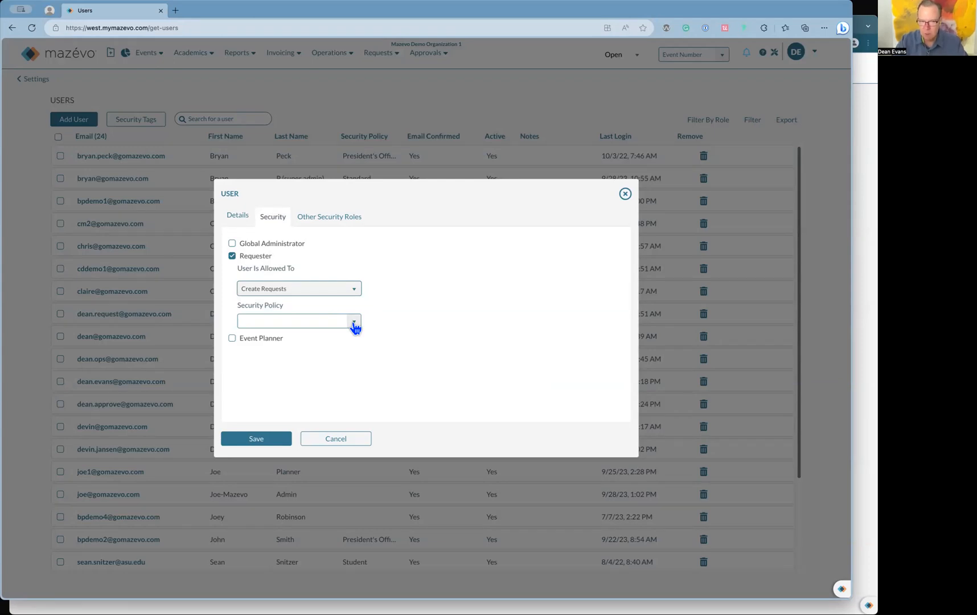
{"action": "left_click", "coordinate": [232, 257]}
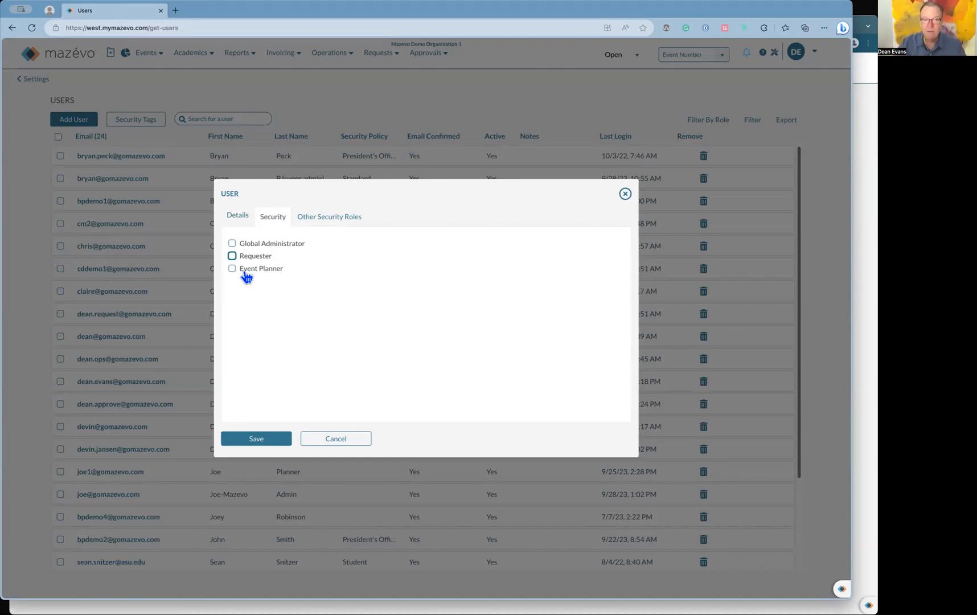
Step: Give the new user the Event Planner role and allow room booking in the Student Center and Jacobs Building
{"action": "left_click", "coordinate": [246, 270]}
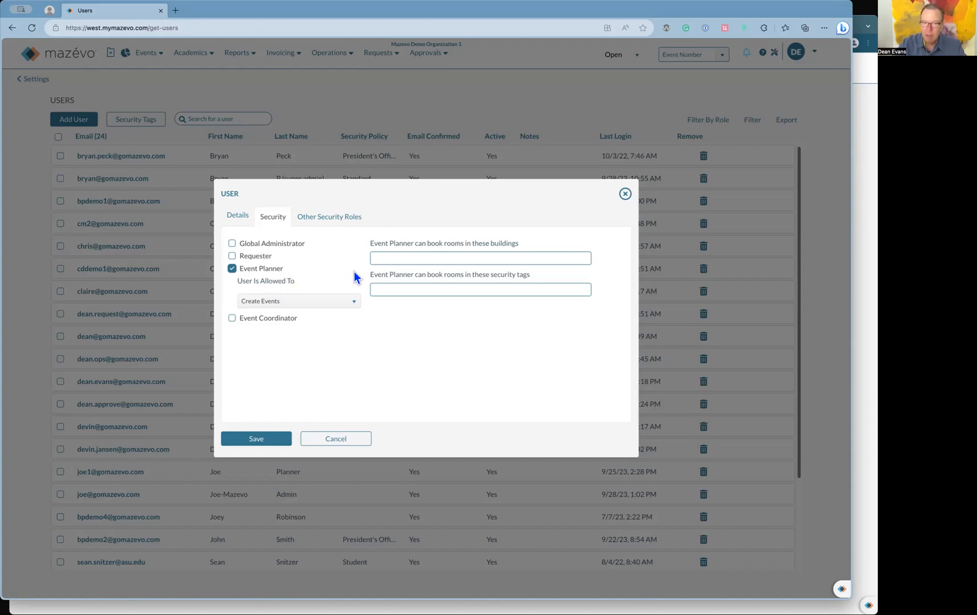
{"action": "left_click", "coordinate": [392, 258]}
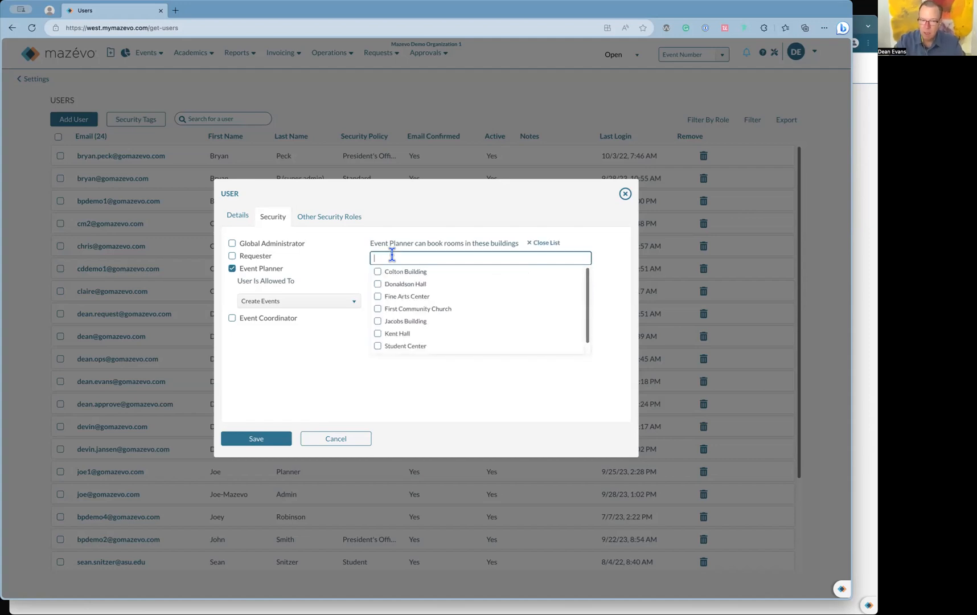
{"action": "left_click", "coordinate": [378, 346]}
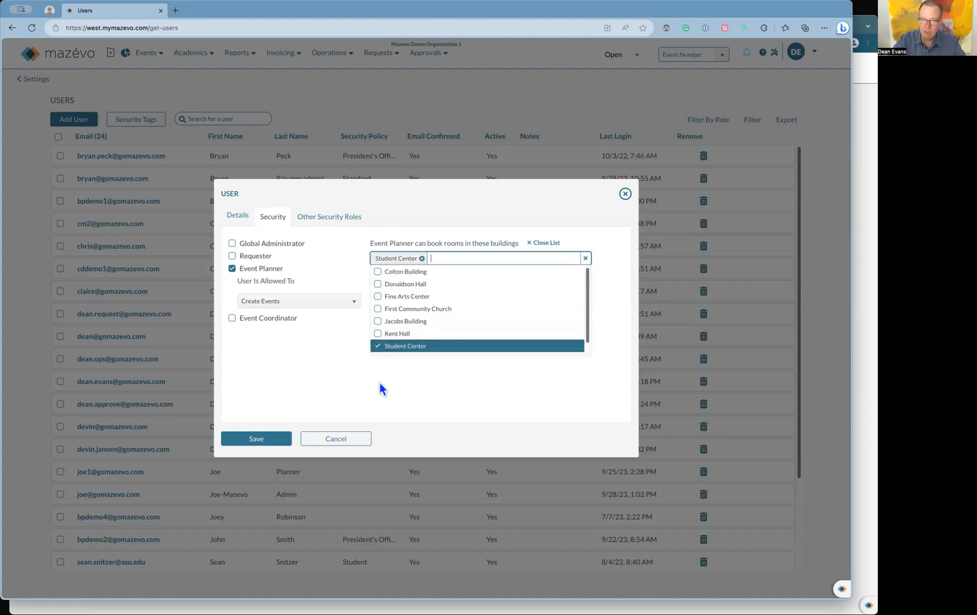
{"action": "left_click", "coordinate": [378, 322]}
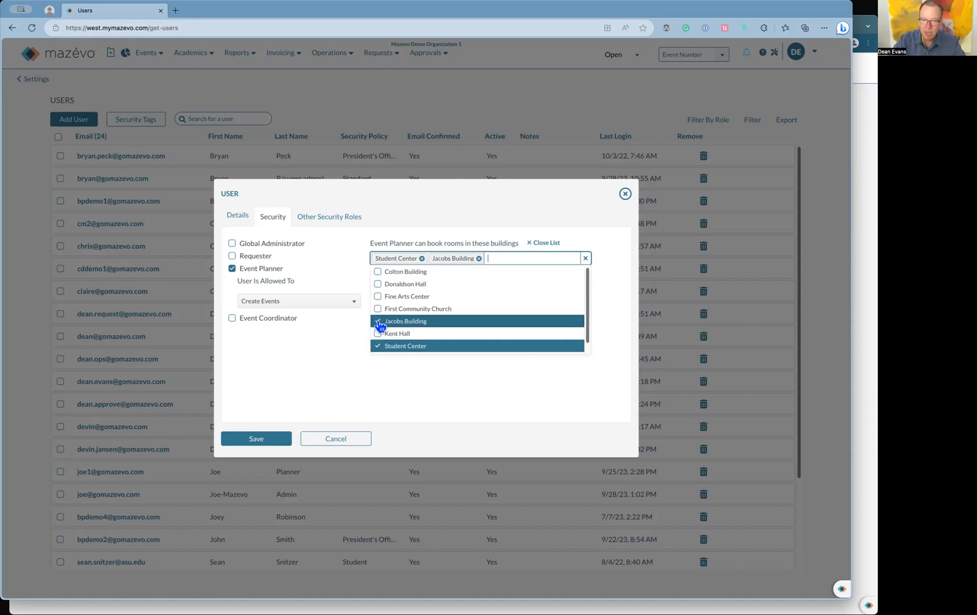
{"action": "left_click", "coordinate": [388, 380]}
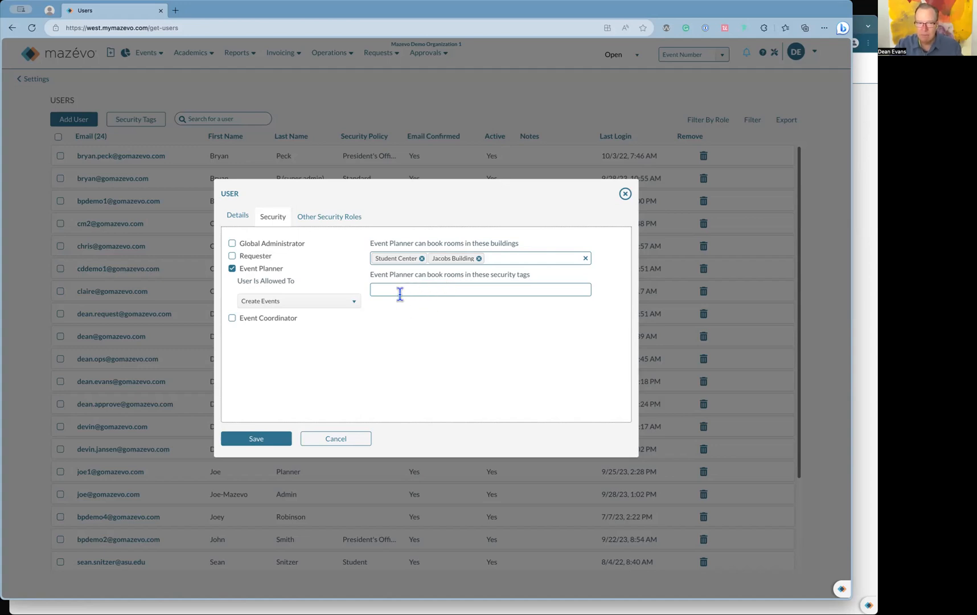
{"action": "left_click", "coordinate": [503, 257]}
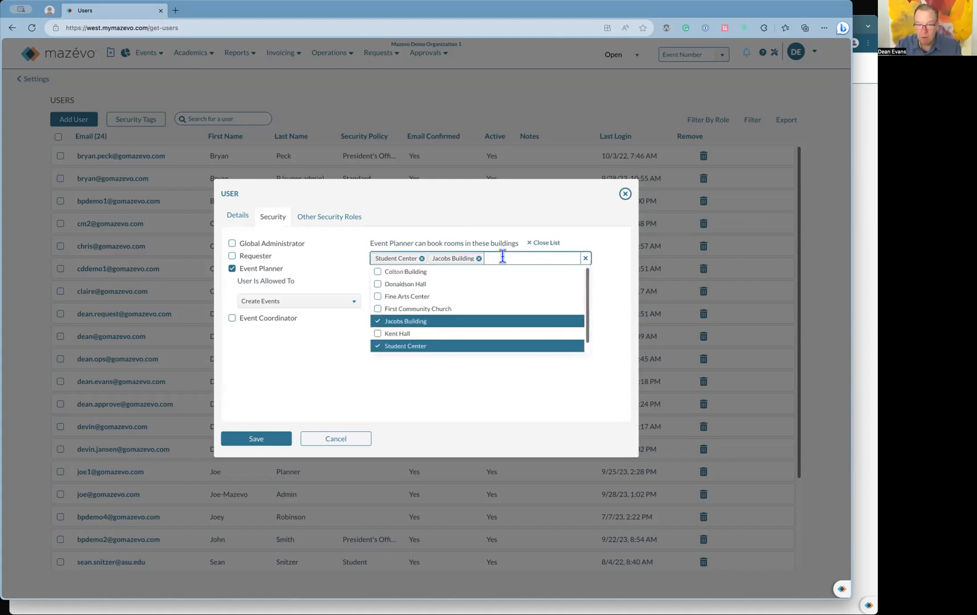
{"action": "left_click", "coordinate": [500, 390]}
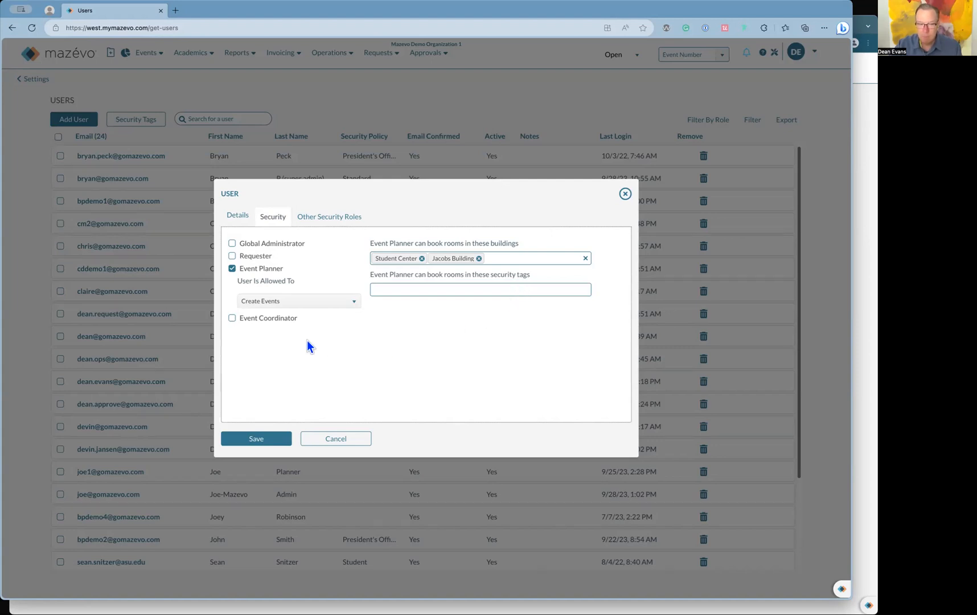
Step: Make the new user an Event Coordinator with the coordinator title Catering Sales
{"action": "left_click", "coordinate": [263, 322]}
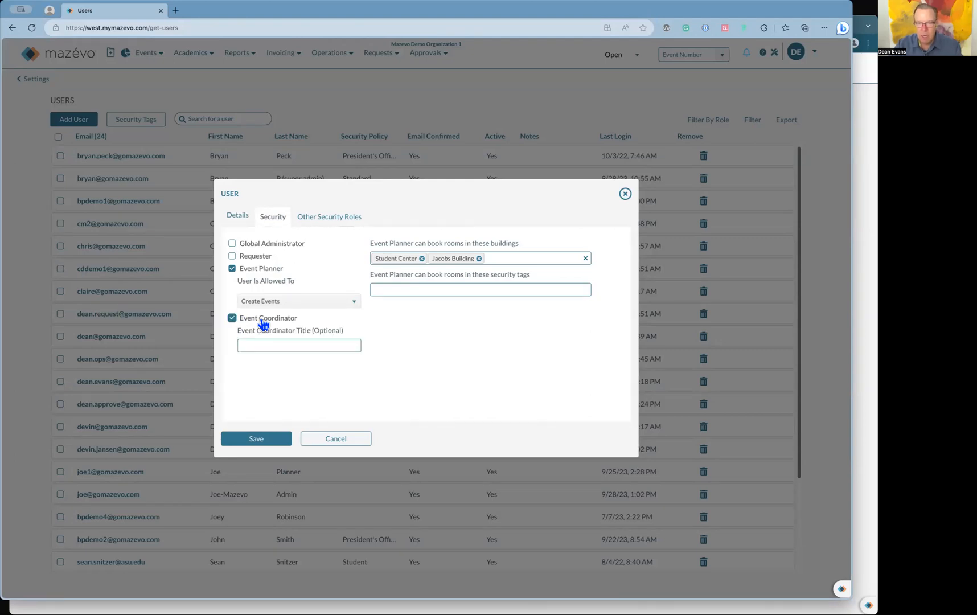
{"action": "left_click", "coordinate": [297, 344]}
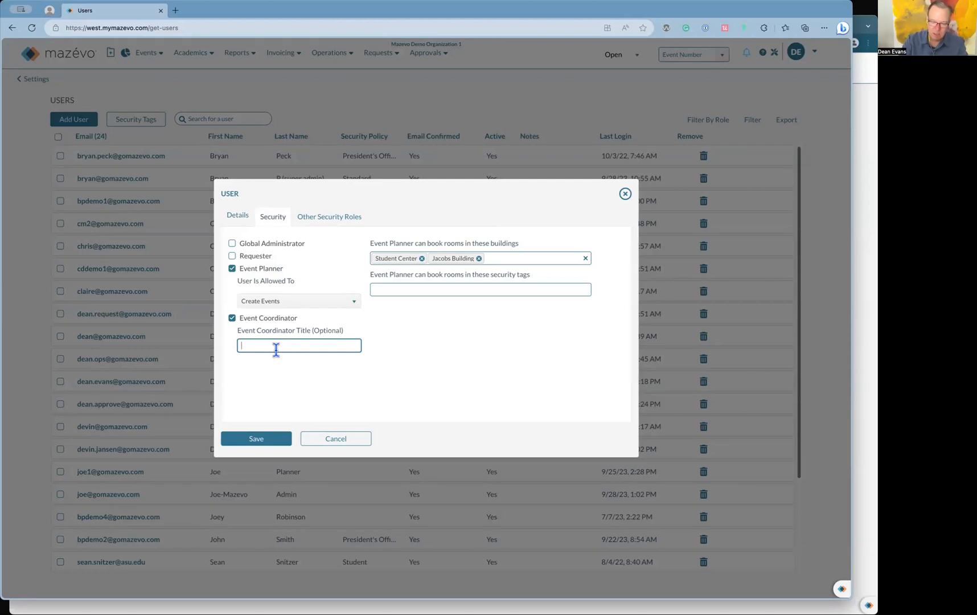
{"action": "type", "text": "Catering SAle"}
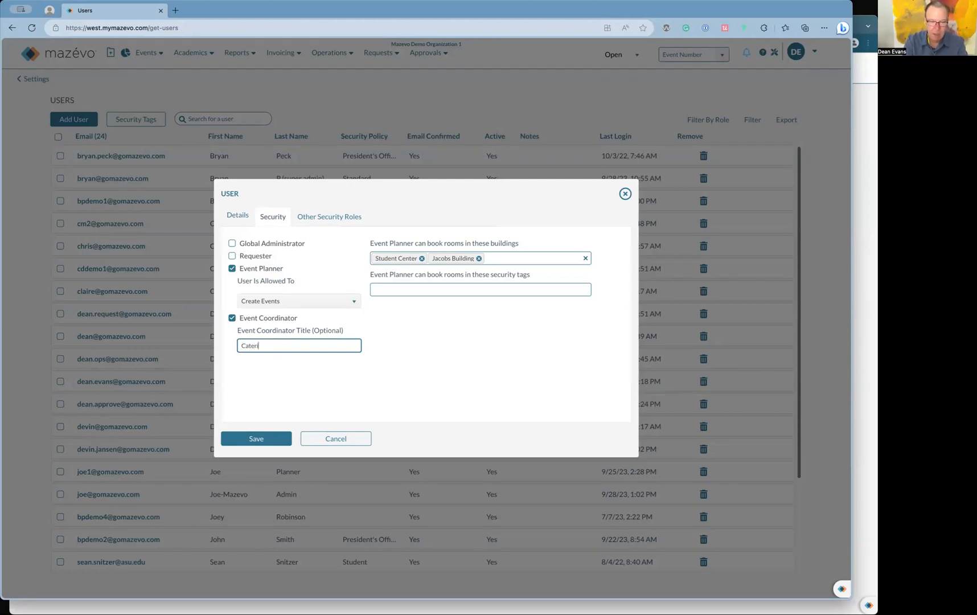
{"action": "key", "text": "BackSpace"}
{"action": "key", "text": "BackSpace"}
{"action": "key", "text": "BackSpace"}
{"action": "type", "text": "ales"}
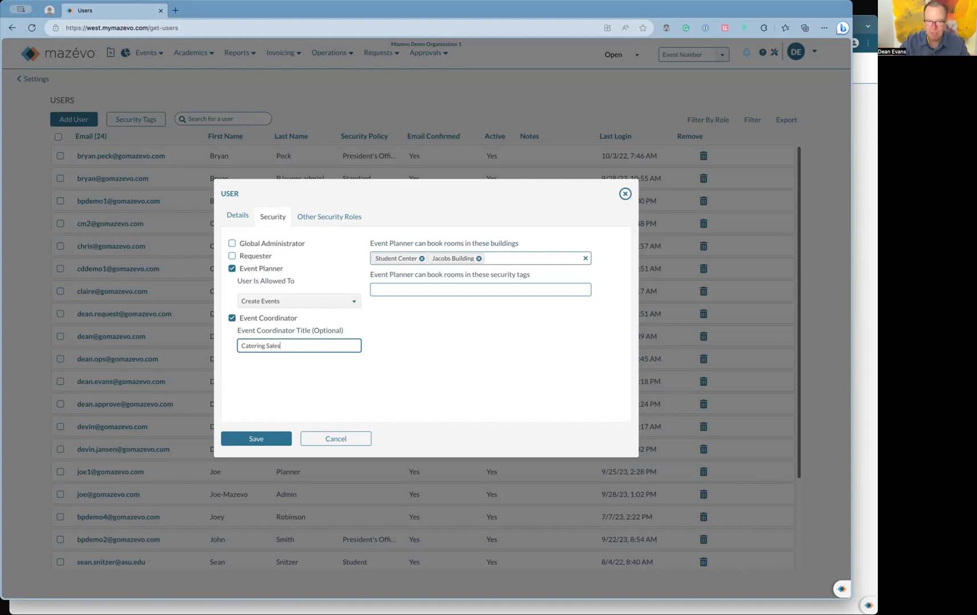
Step: Change the new user's coordinator title to Catering Sales mgr and remove the Jacobs Building from the bookable buildings
{"action": "type", "text": " mgr"}
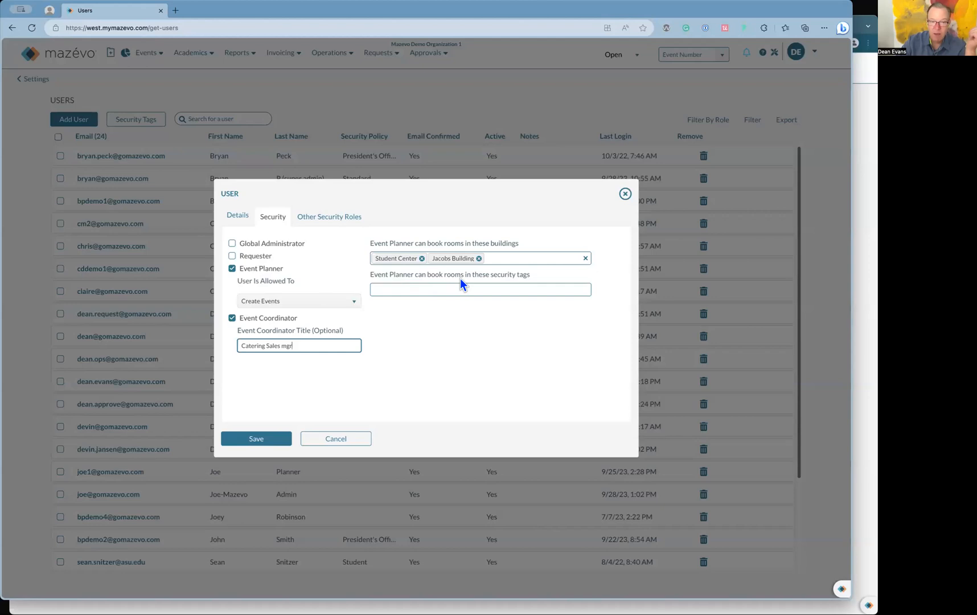
{"action": "left_click", "coordinate": [478, 258]}
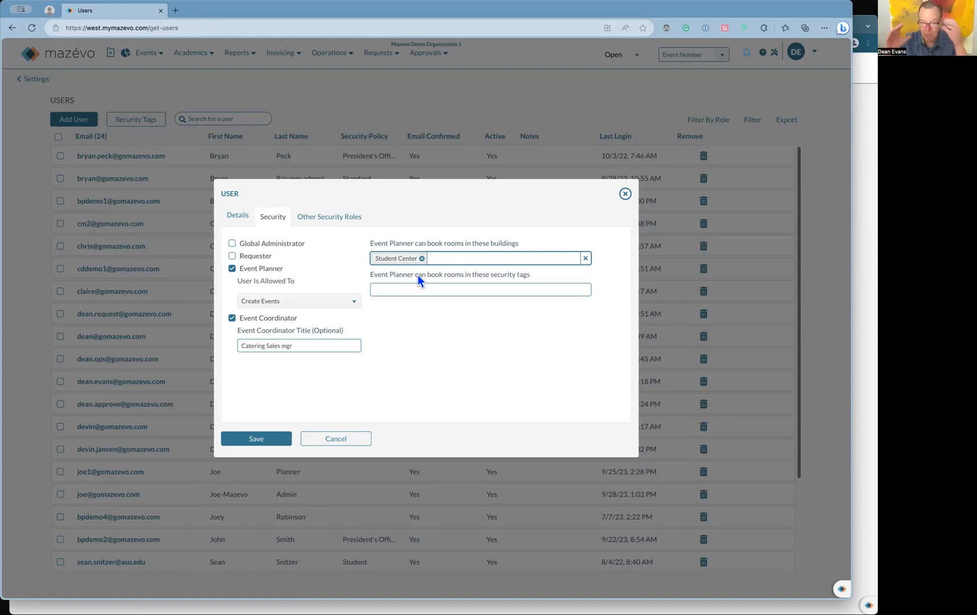
Step: Try the Requester role and clear it, view the other security roles, and discard the new user
{"action": "left_click", "coordinate": [263, 259]}
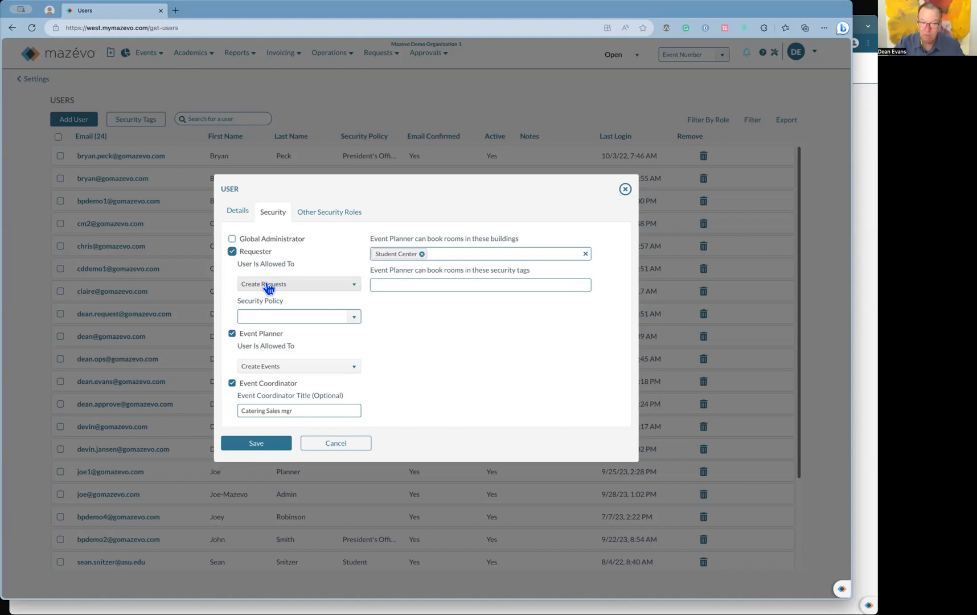
{"action": "left_click", "coordinate": [232, 252]}
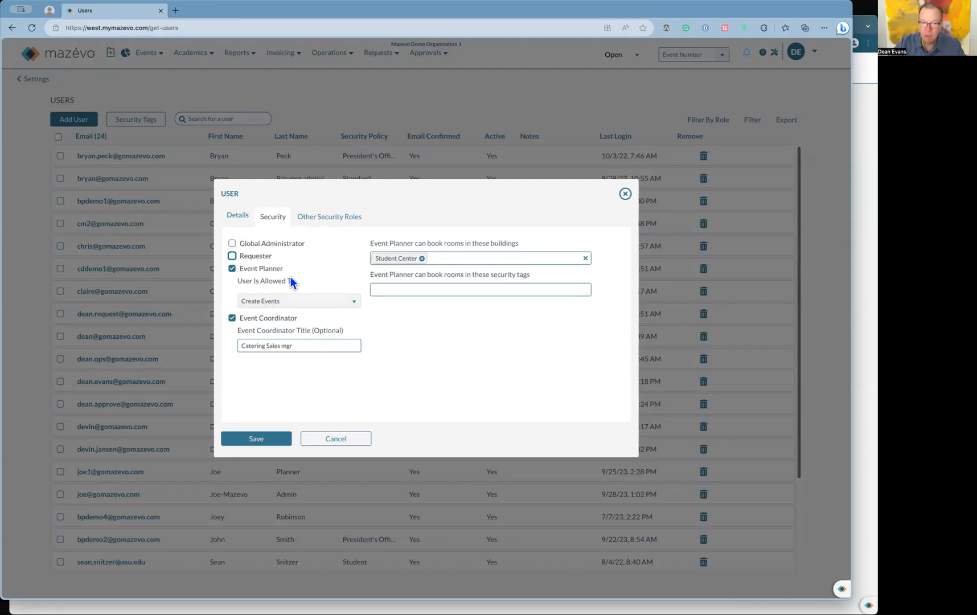
{"action": "left_click", "coordinate": [329, 220]}
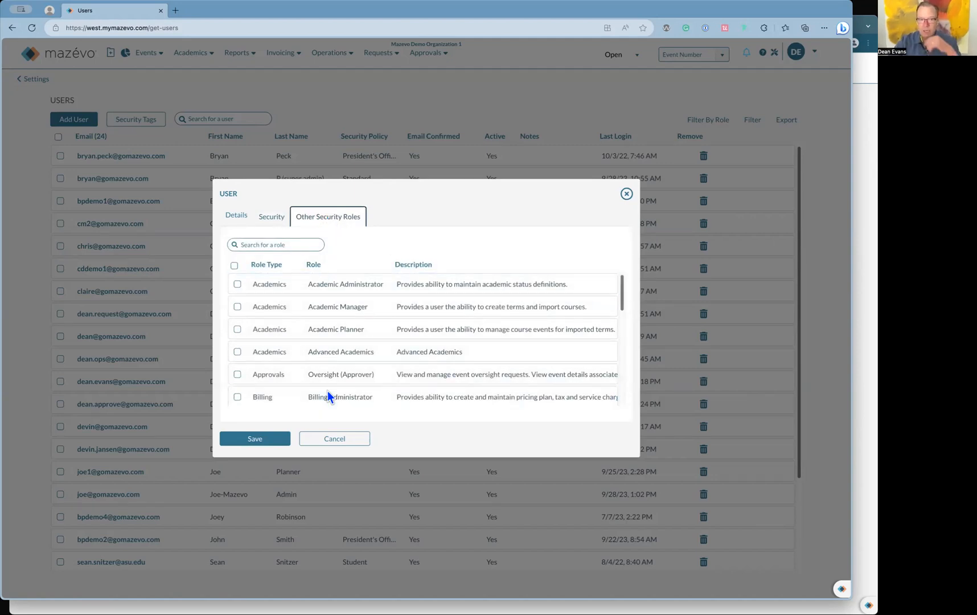
{"action": "left_click", "coordinate": [347, 438]}
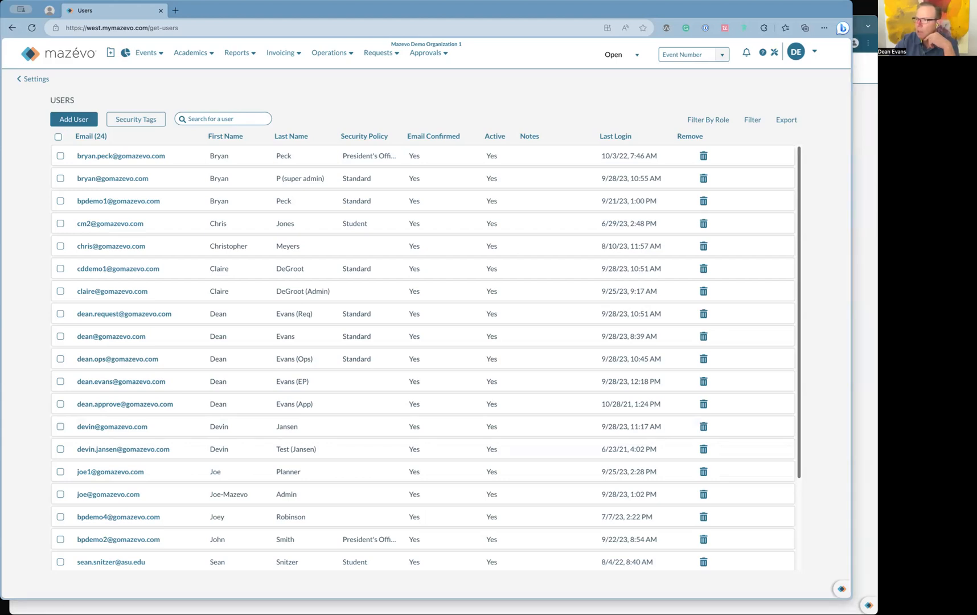
Step: View Event Planner.png and View Only Event Planner.png from the desktop in separate browser tabs to compare the menu access
{"action": "key", "text": "ctrl+Right"}
{"action": "key", "text": "F11"}
{"action": "left_click_drag", "start_coordinate": [420, 103], "coordinate": [416, 103]}
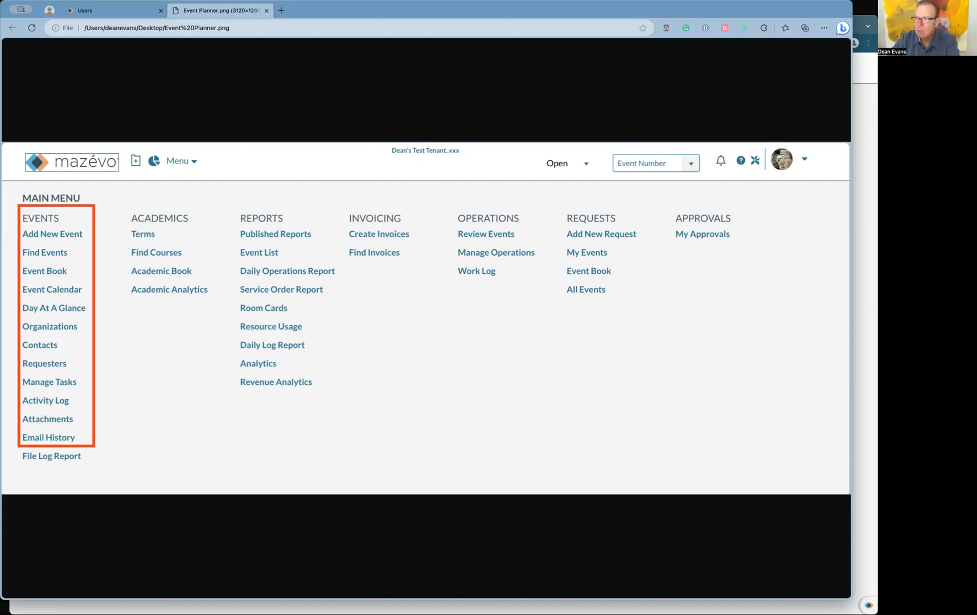
{"action": "key", "text": "ctrl+Right"}
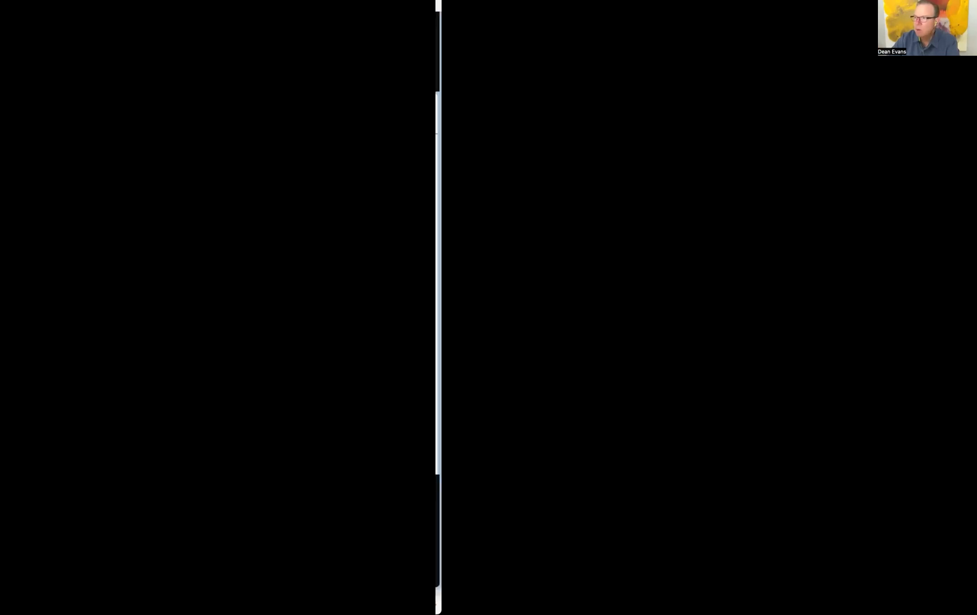
{"action": "key", "text": "F11"}
{"action": "left_click_drag", "start_coordinate": [799, 165], "coordinate": [406, 179]}
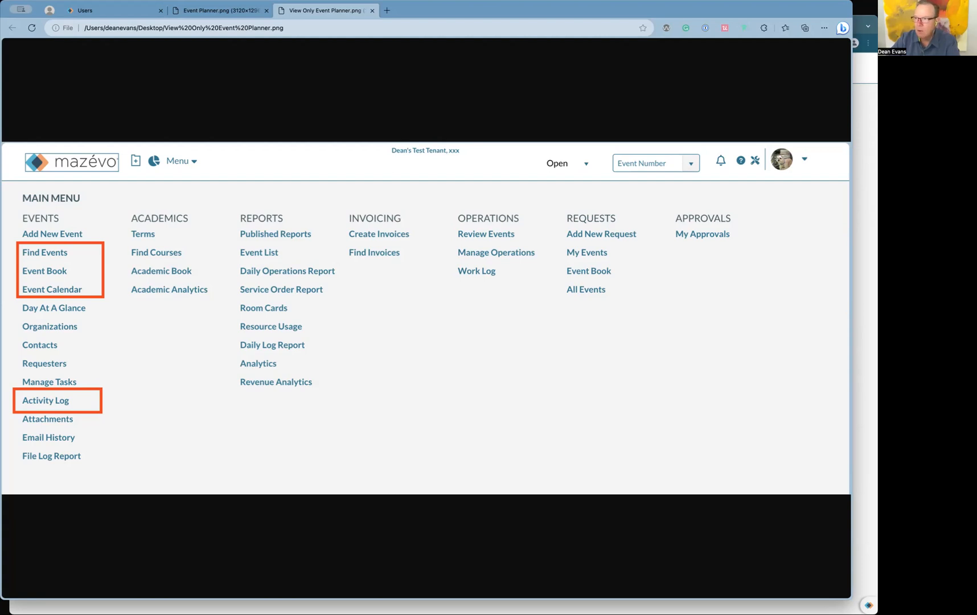
Step: View Requester.png and View Only Requester.png from the desktop in separate browser tabs to compare the menu access
{"action": "left_click_drag", "start_coordinate": [499, 104], "coordinate": [459, 94]}
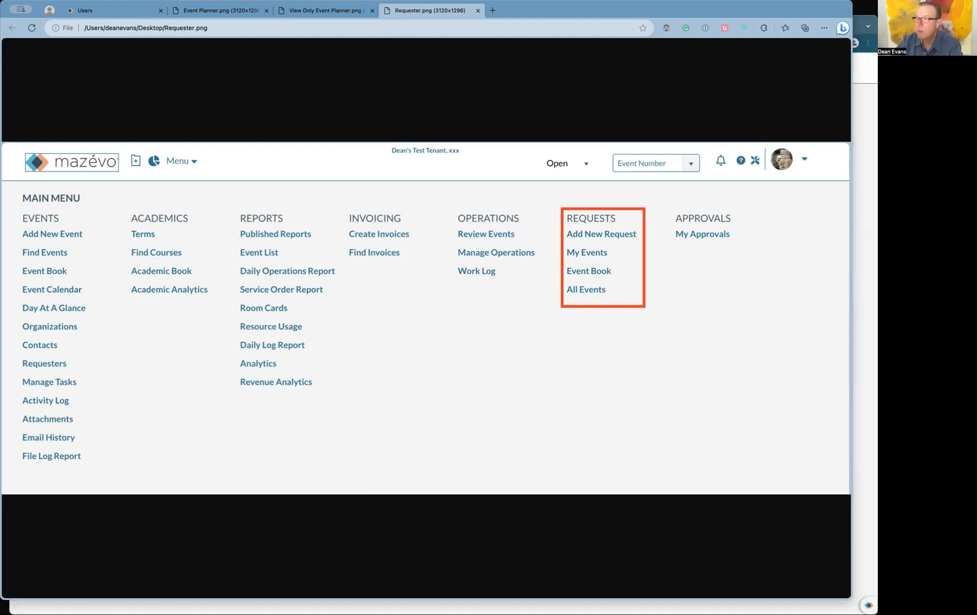
{"action": "key", "text": "ctrl+Right"}
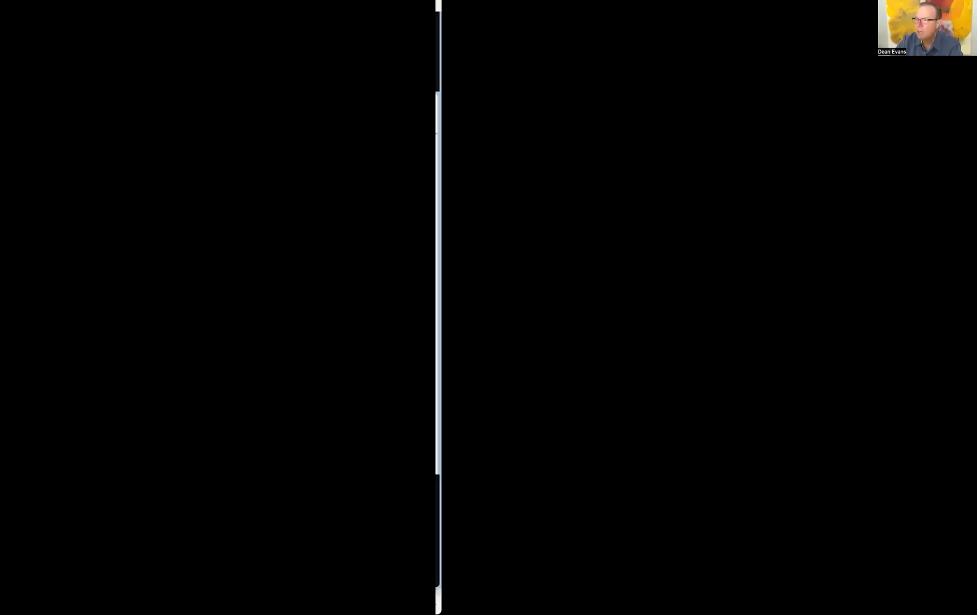
{"action": "key", "text": "ctrl+Left"}
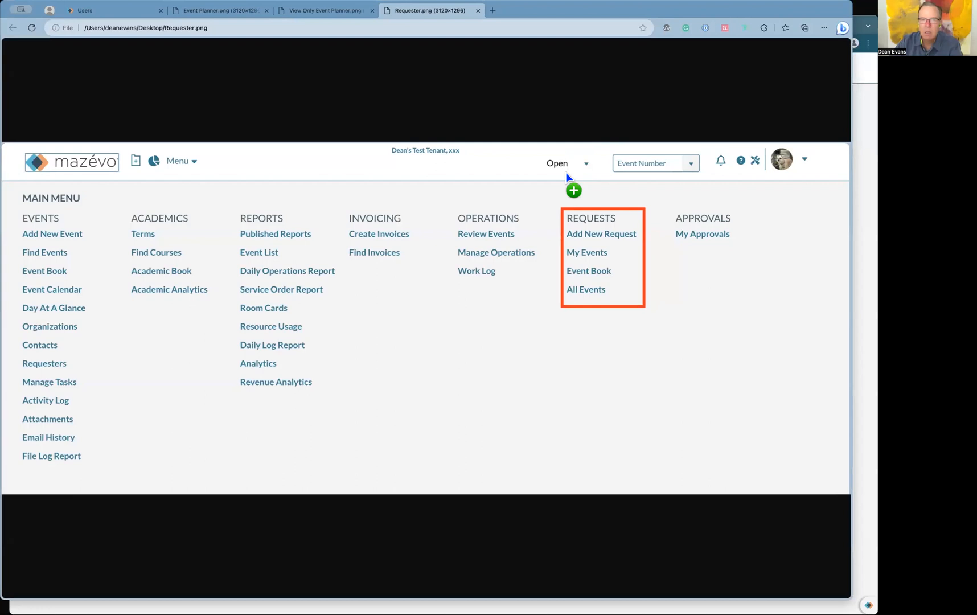
{"action": "left_click_drag", "start_coordinate": [566, 173], "coordinate": [566, 172]}
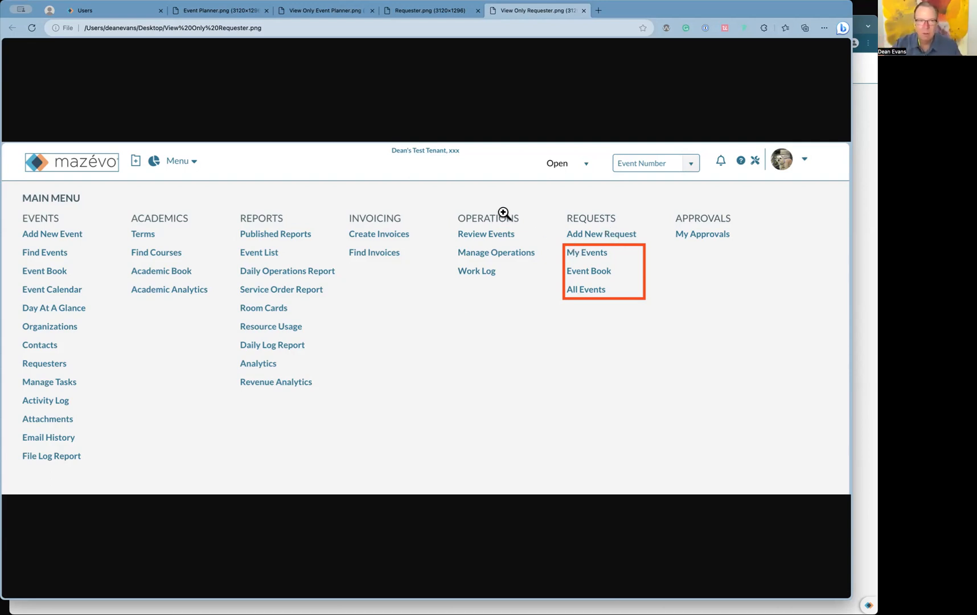
Step: Close the four role menu images and return to the Users list
{"action": "left_click", "coordinate": [267, 11]}
{"action": "left_click", "coordinate": [267, 11]}
{"action": "left_click", "coordinate": [267, 11]}
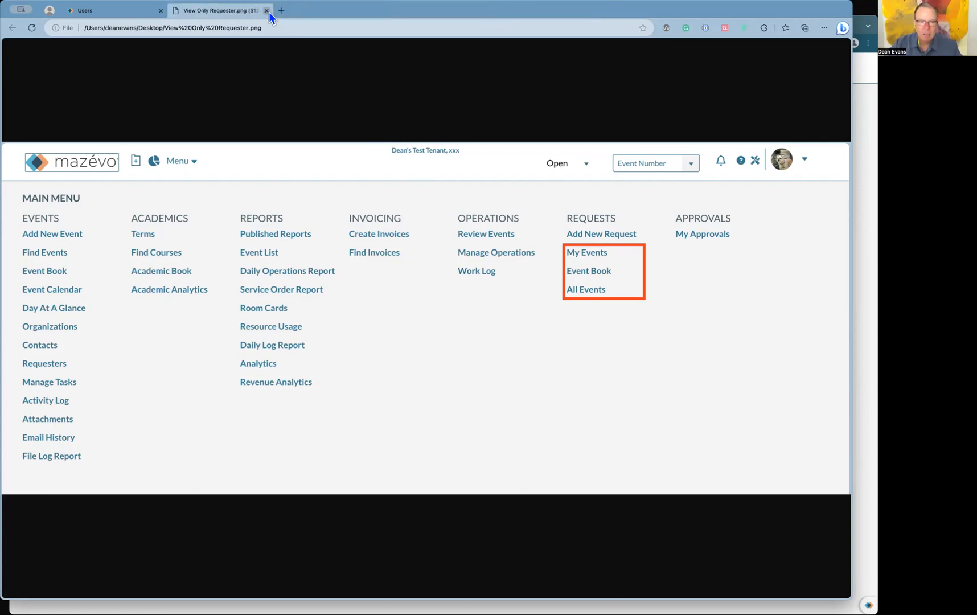
{"action": "left_click", "coordinate": [267, 11]}
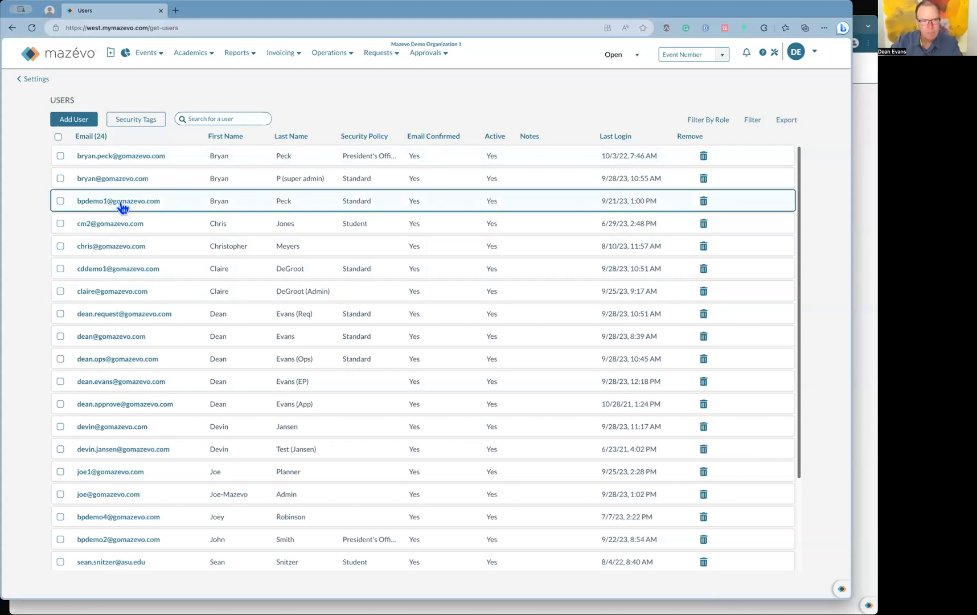
Step: Start a new user and open the desktop image Administrator Roles 2.png in a separate browser tab for reference
{"action": "left_click", "coordinate": [89, 123]}
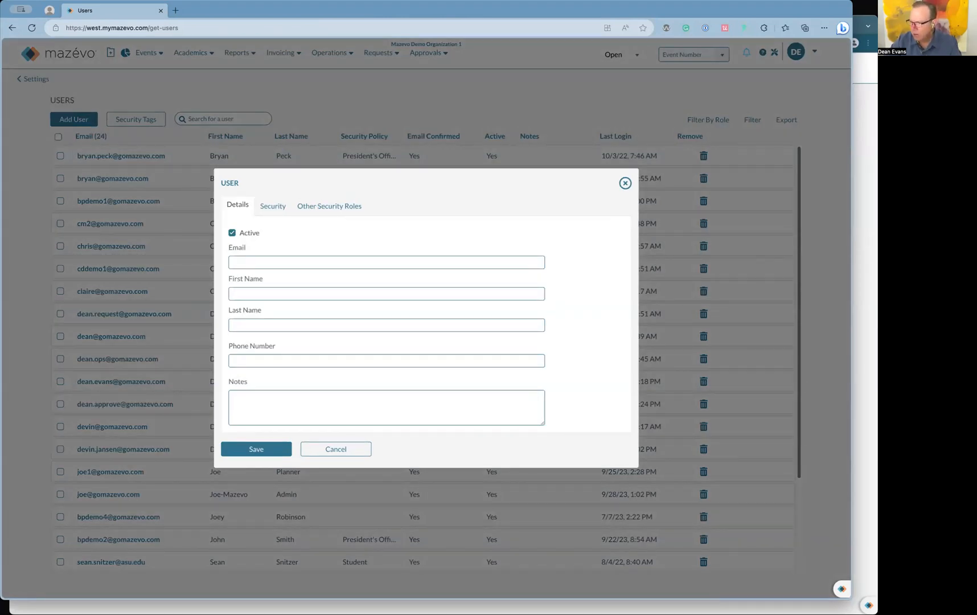
{"action": "left_click_drag", "start_coordinate": [364, 1], "coordinate": [399, 243]}
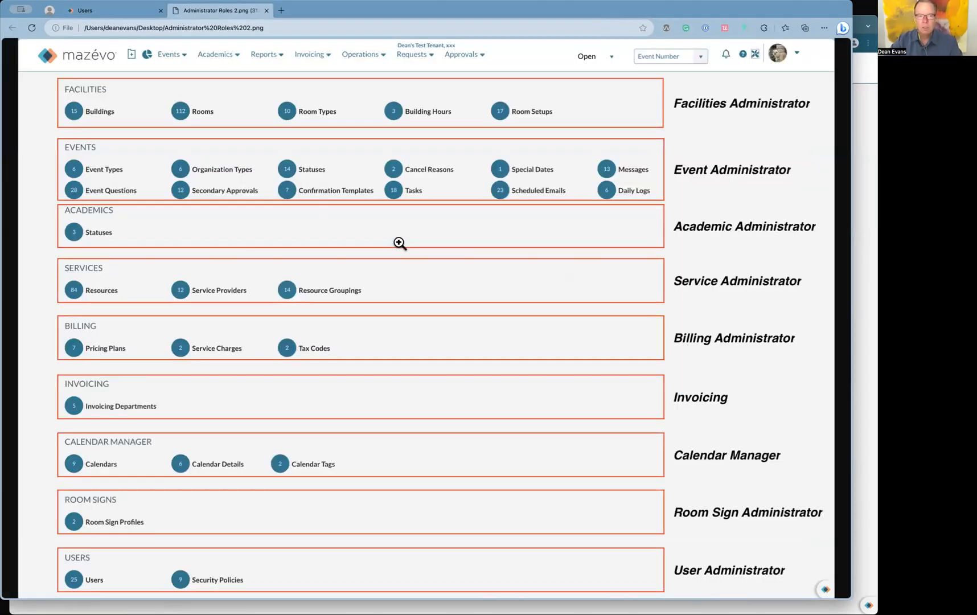
{"action": "left_click", "coordinate": [120, 14]}
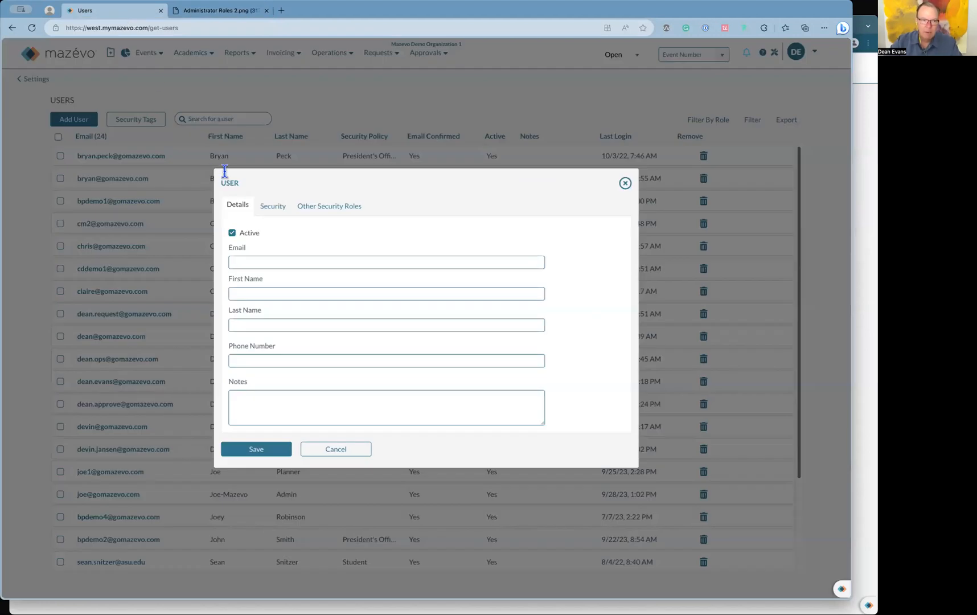
Step: Search the new user's other security roles for "admin" and look through the administrator roles
{"action": "left_click", "coordinate": [316, 211]}
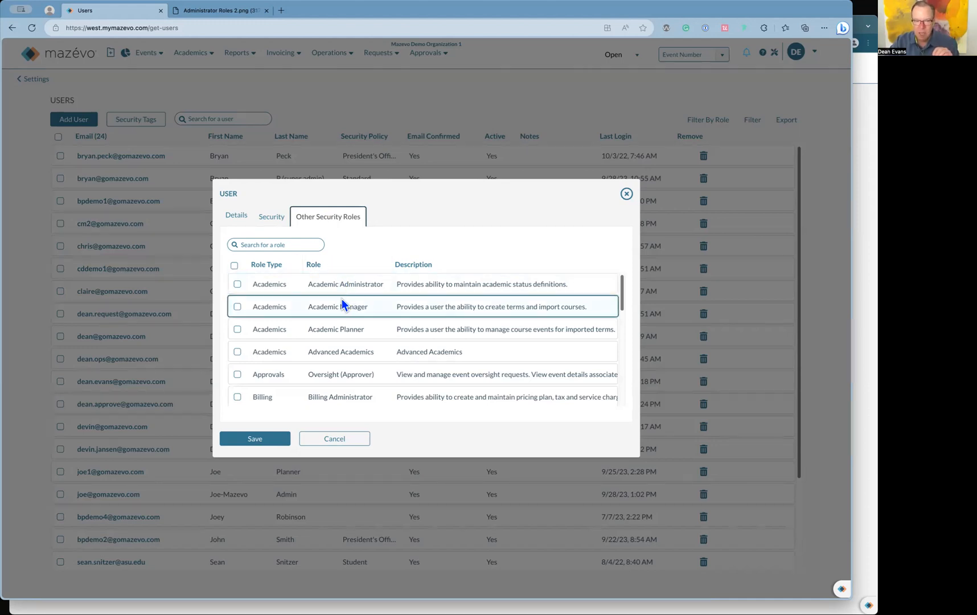
{"action": "left_click", "coordinate": [282, 245]}
{"action": "type", "text": "admin"}
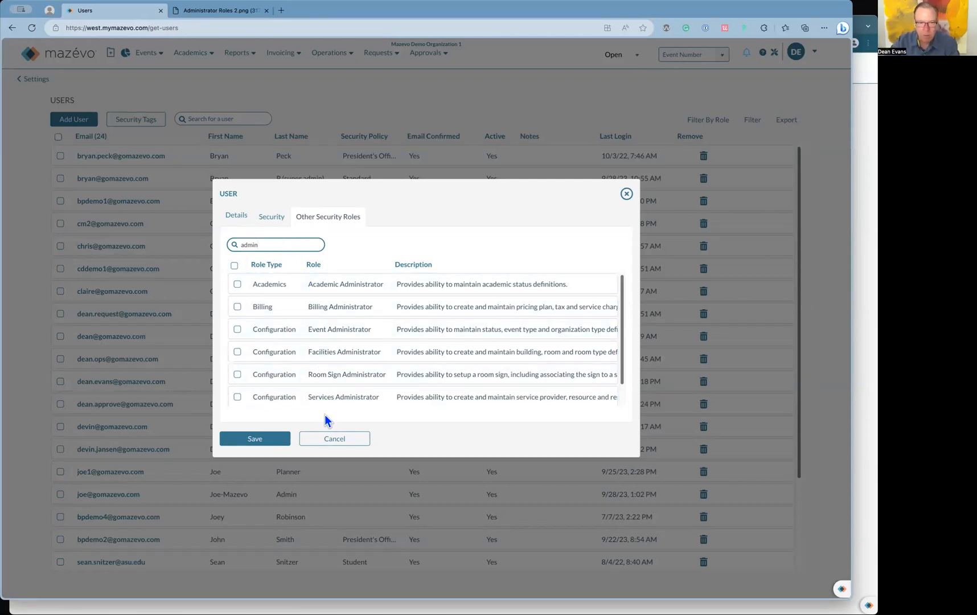
{"action": "scroll", "coordinate": [336, 365], "scroll_direction": "down", "scroll_amount": 1}
{"action": "scroll", "coordinate": [335, 364], "scroll_direction": "down", "scroll_amount": 1}
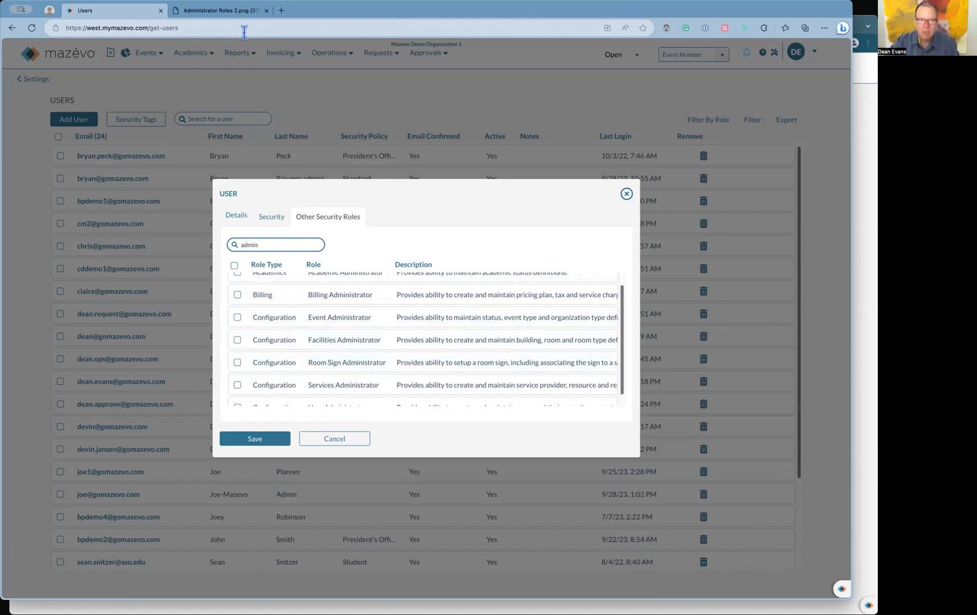
Step: Compare the Administrator Roles 2.png image with the filtered administrator roles, and discard the new user
{"action": "left_click", "coordinate": [240, 11]}
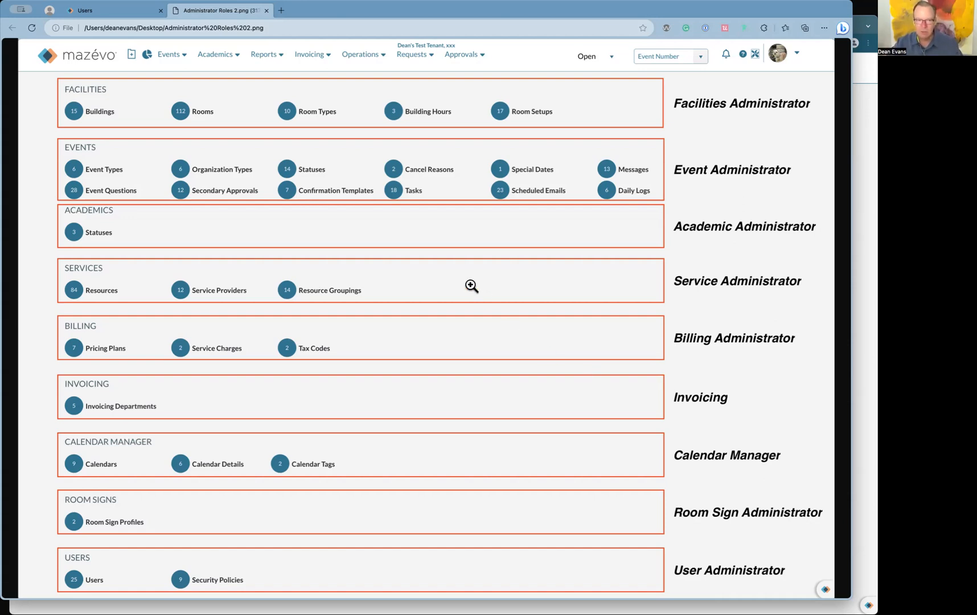
{"action": "left_click", "coordinate": [139, 15]}
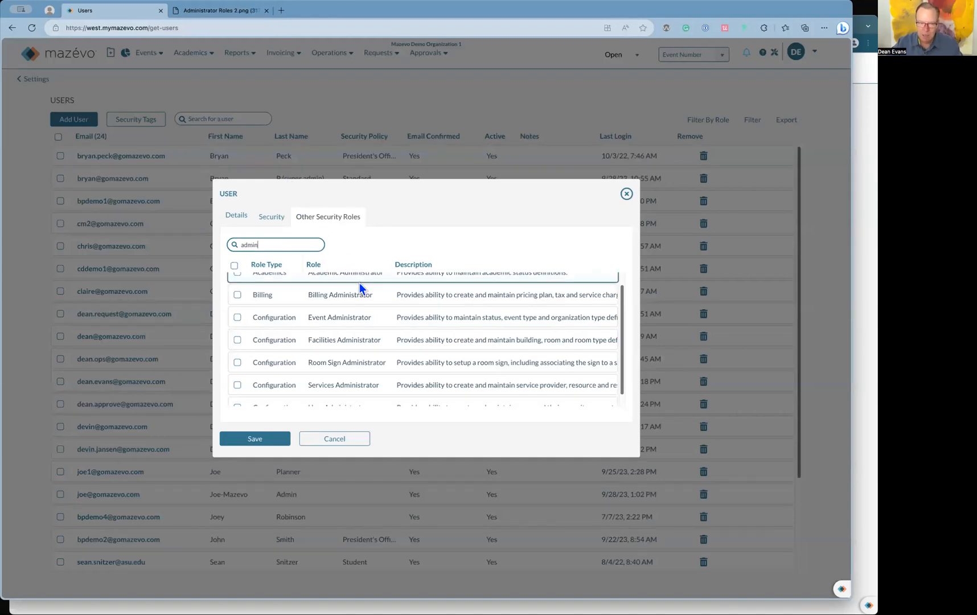
{"action": "scroll", "coordinate": [359, 283], "scroll_direction": "up", "scroll_amount": 1}
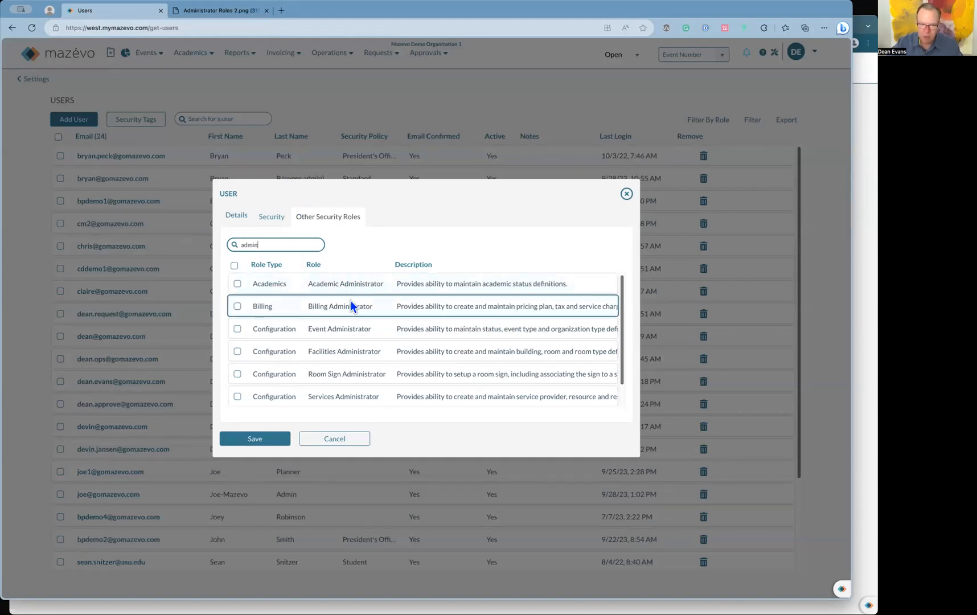
{"action": "scroll", "coordinate": [351, 312], "scroll_direction": "down", "scroll_amount": 1}
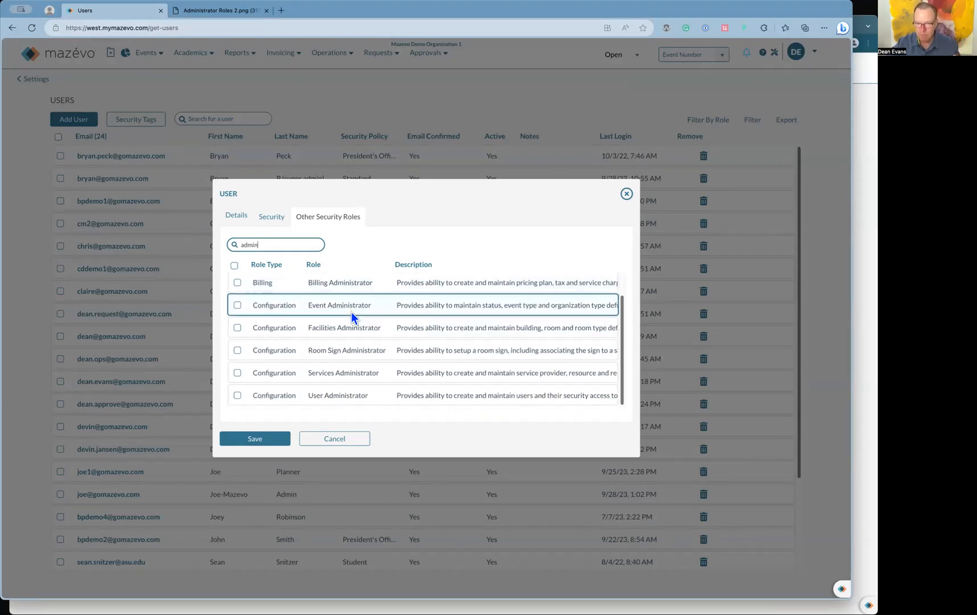
{"action": "left_click", "coordinate": [334, 438]}
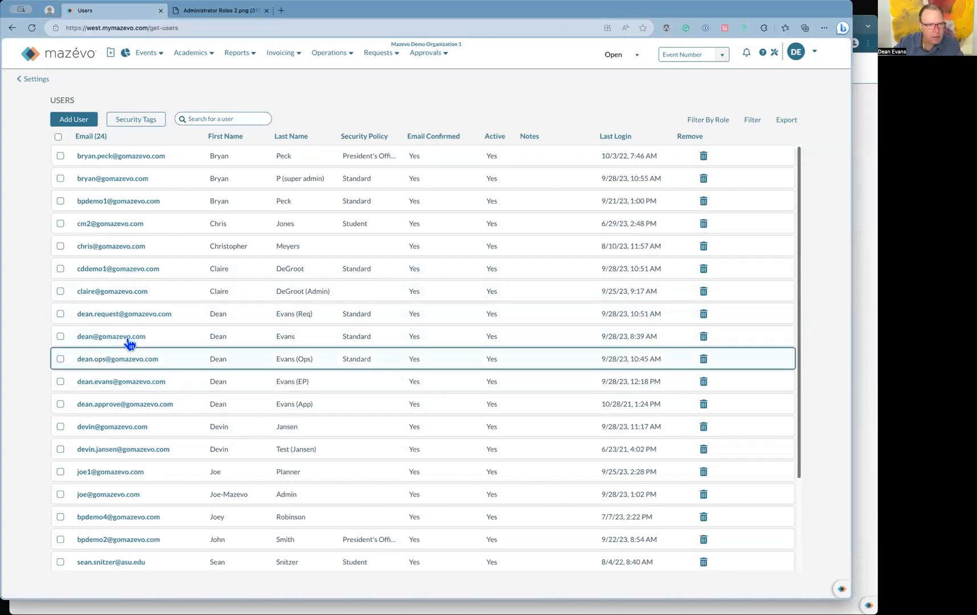
Step: Open the existing Event Planner (EP) user and review its building access, security tags and administrator roles
{"action": "left_click", "coordinate": [142, 387]}
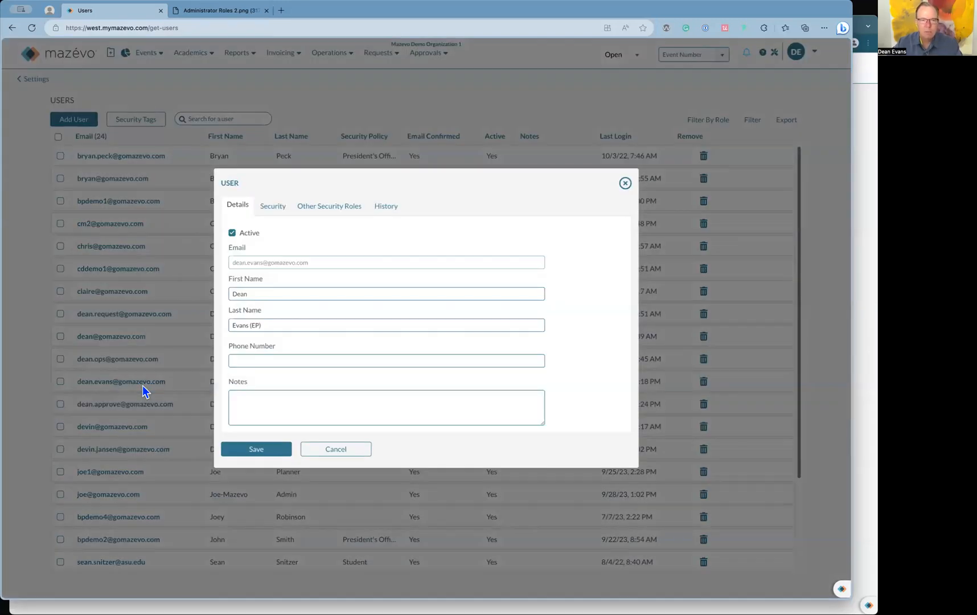
{"action": "left_click", "coordinate": [270, 210]}
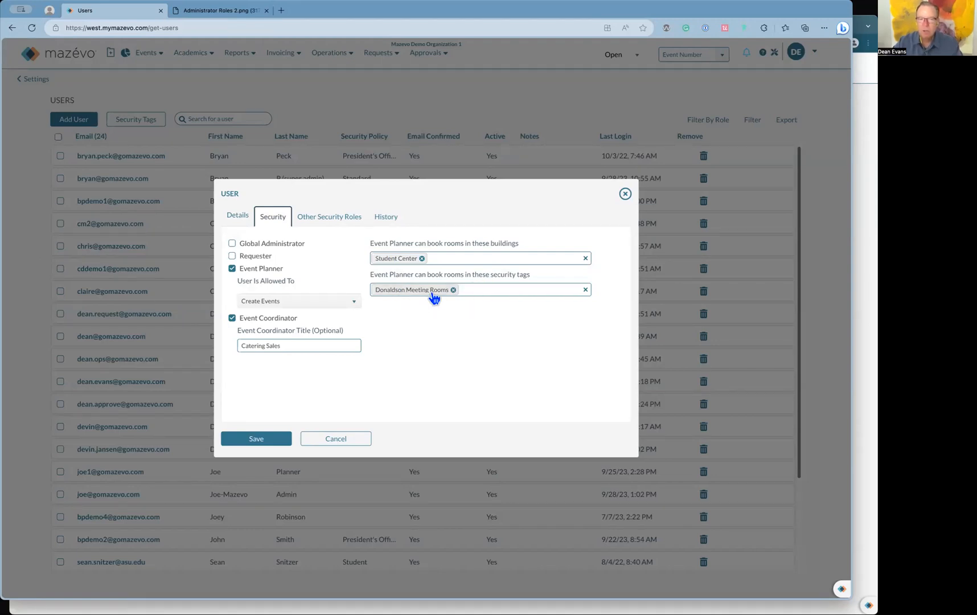
{"action": "left_click", "coordinate": [336, 218]}
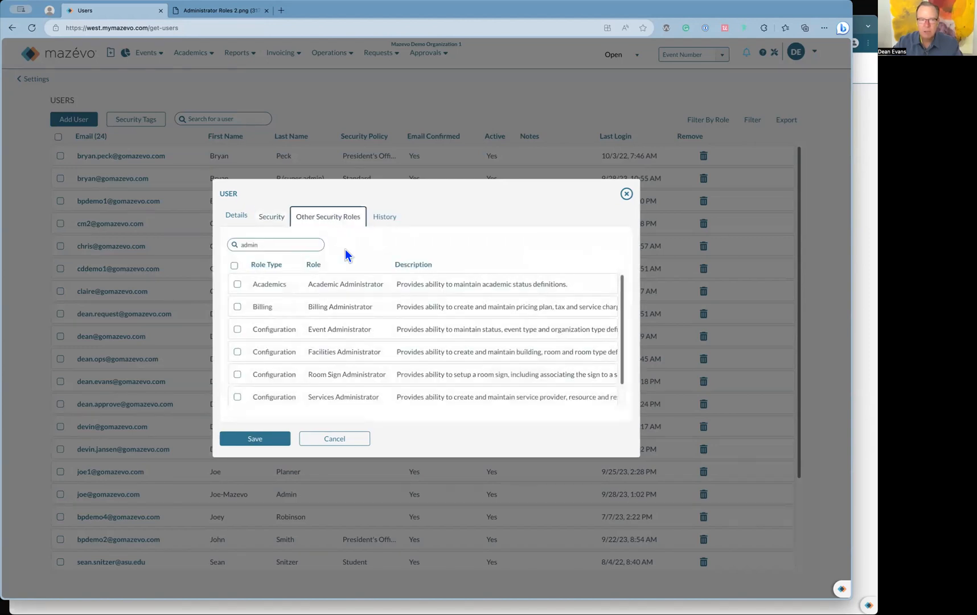
{"action": "scroll", "coordinate": [350, 321], "scroll_direction": "down", "scroll_amount": 1}
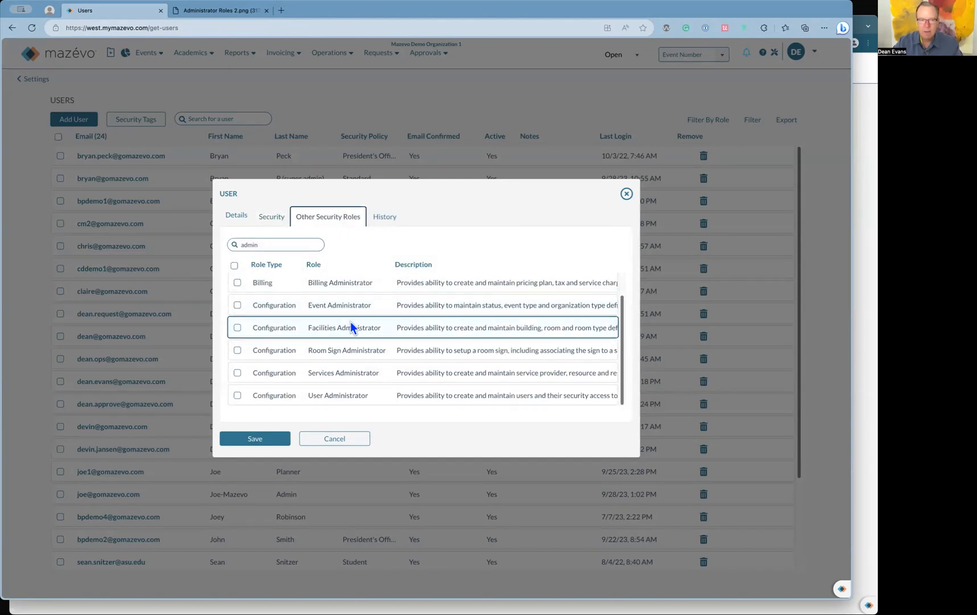
{"action": "scroll", "coordinate": [350, 322], "scroll_direction": "up", "scroll_amount": 1}
Step: Clear the "admin" role search, look through the full list of other security roles, and close the user without saving
{"action": "left_click", "coordinate": [280, 245]}
{"action": "key", "text": "BackSpace"}
{"action": "key", "text": "BackSpace"}
{"action": "key", "text": "BackSpace"}
{"action": "key", "text": "BackSpace"}
{"action": "key", "text": "BackSpace"}
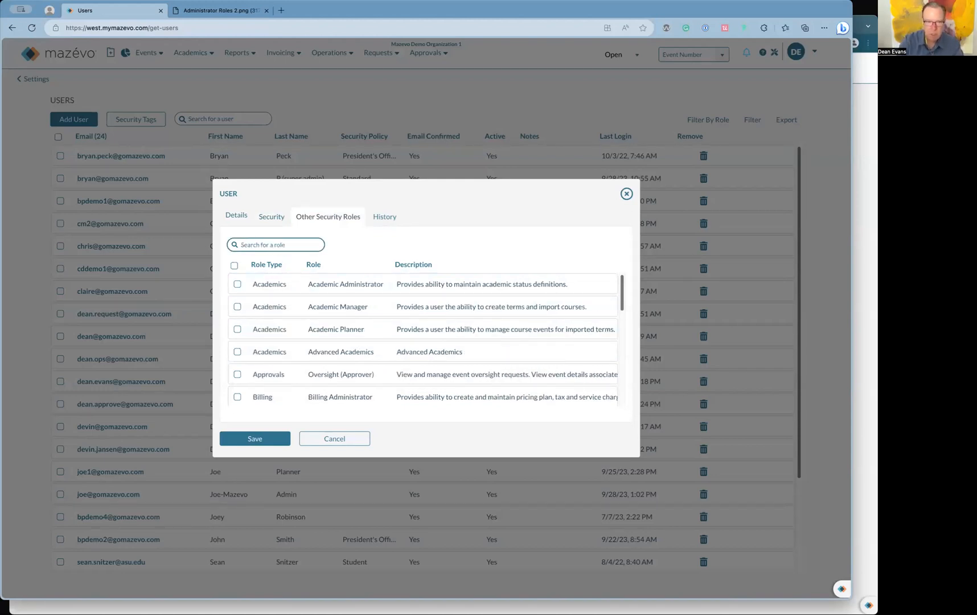
{"action": "scroll", "coordinate": [294, 328], "scroll_direction": "down", "scroll_amount": 14}
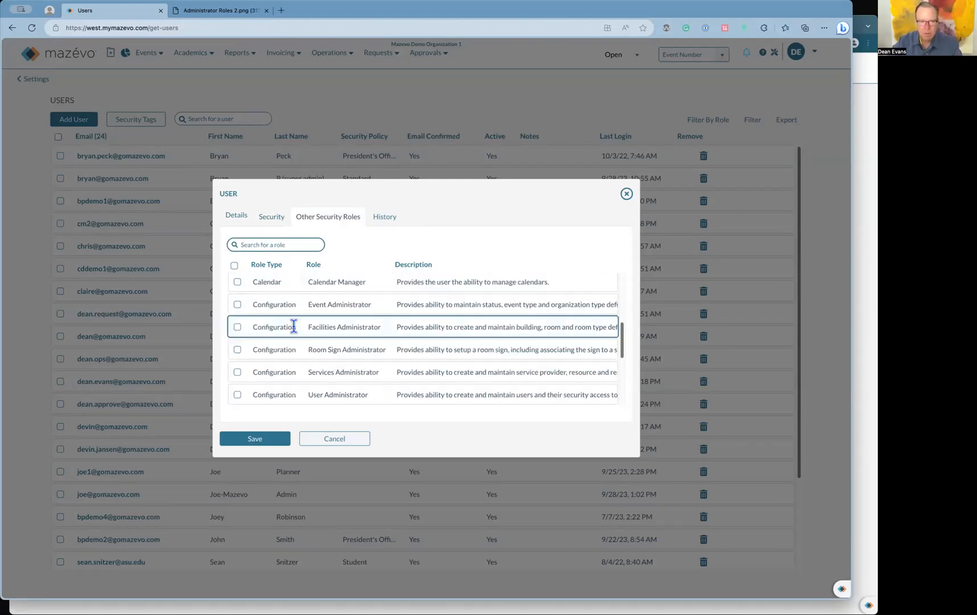
{"action": "scroll", "coordinate": [294, 328], "scroll_direction": "up", "scroll_amount": 14}
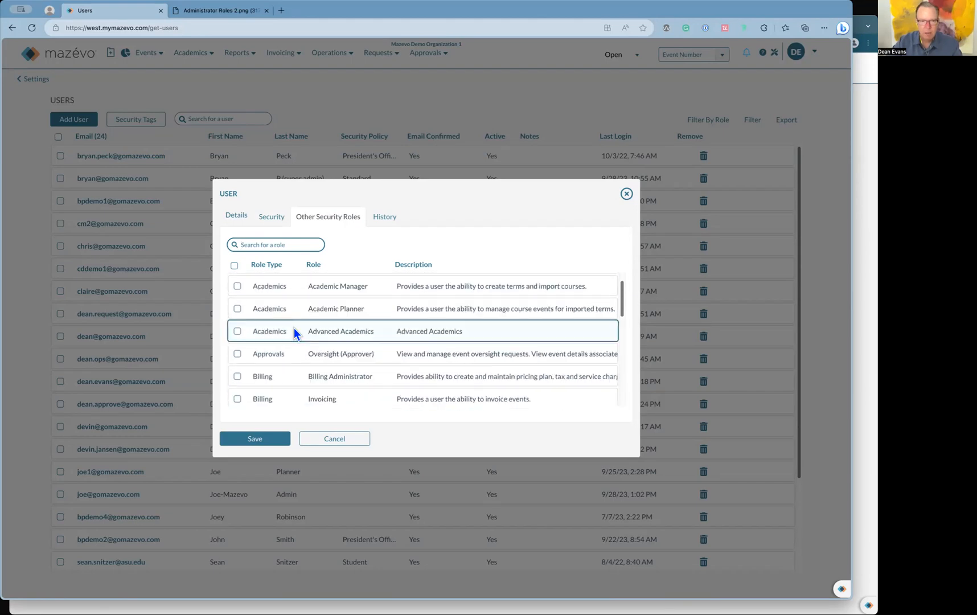
{"action": "left_click", "coordinate": [329, 439]}
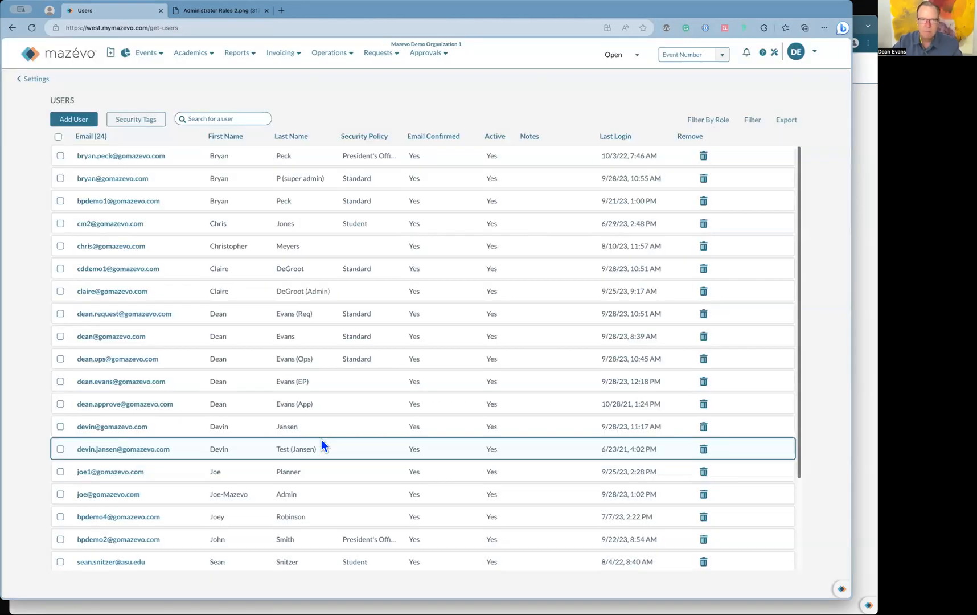
Step: Switch to the other browser window to view the Event Planner user's Mazévo main menu
{"action": "left_click", "coordinate": [863, 354]}
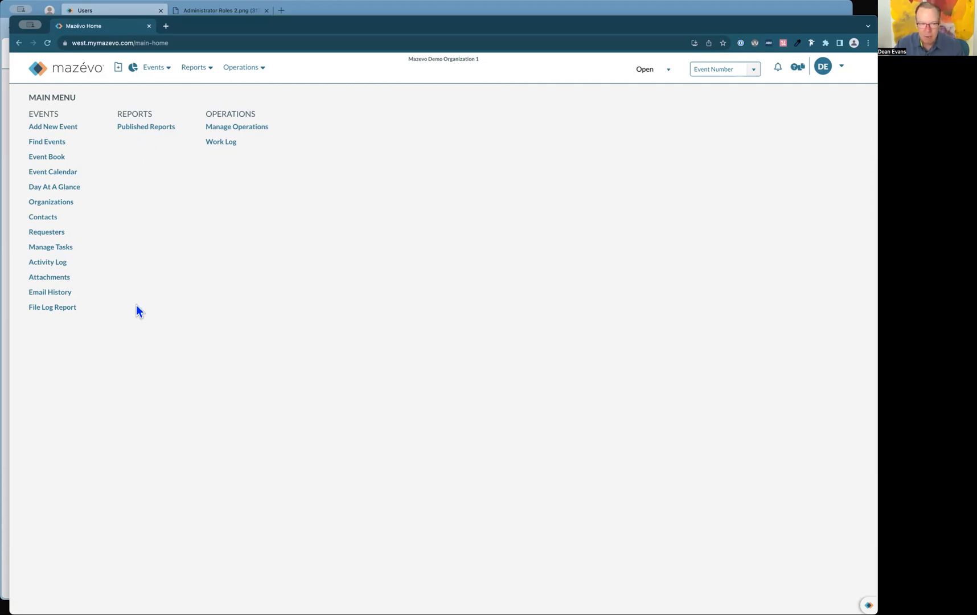
Step: View the Catering Report BP from the published reports, close it, and return to the main menu
{"action": "left_click", "coordinate": [142, 128]}
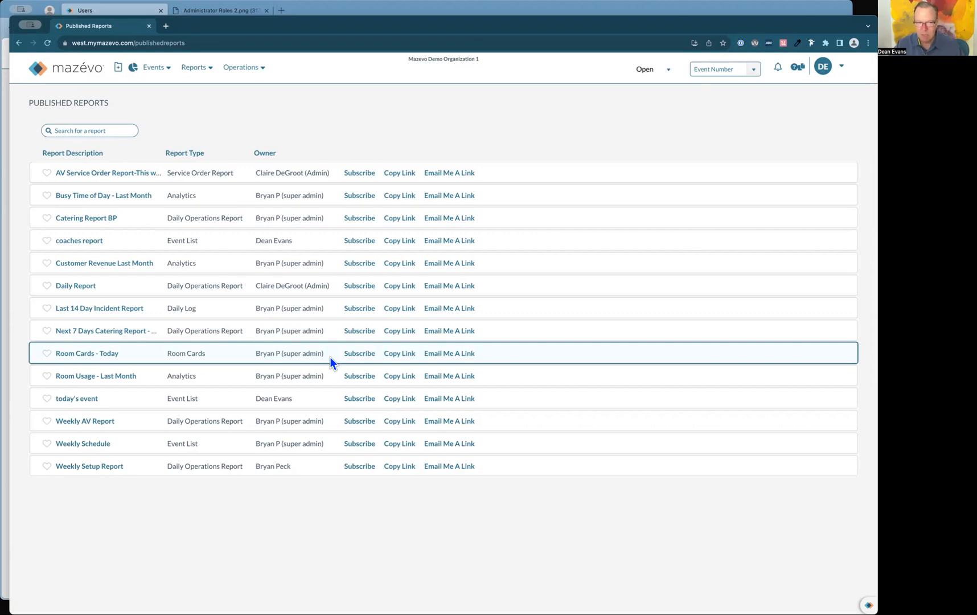
{"action": "left_click", "coordinate": [95, 222]}
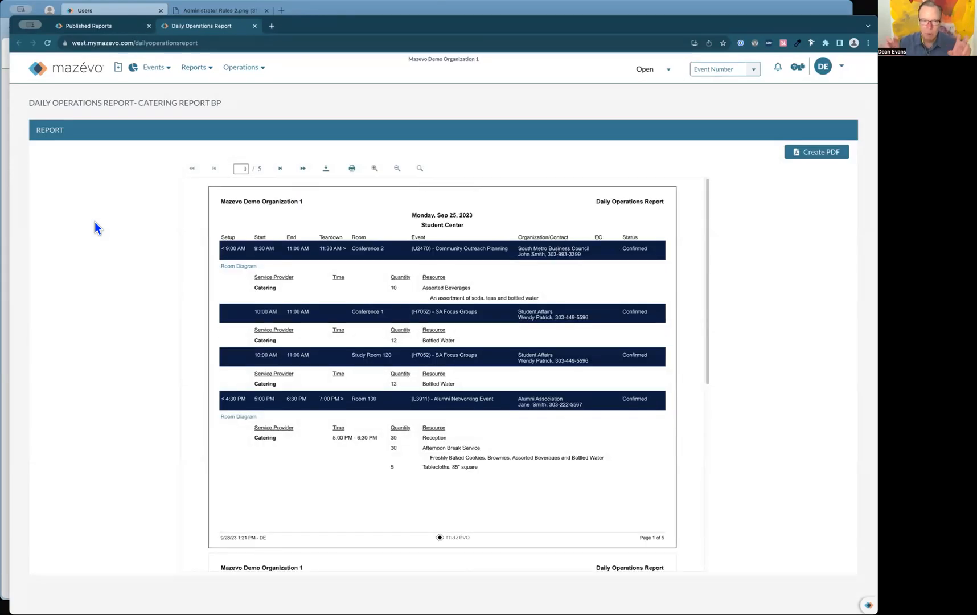
{"action": "left_click", "coordinate": [254, 26]}
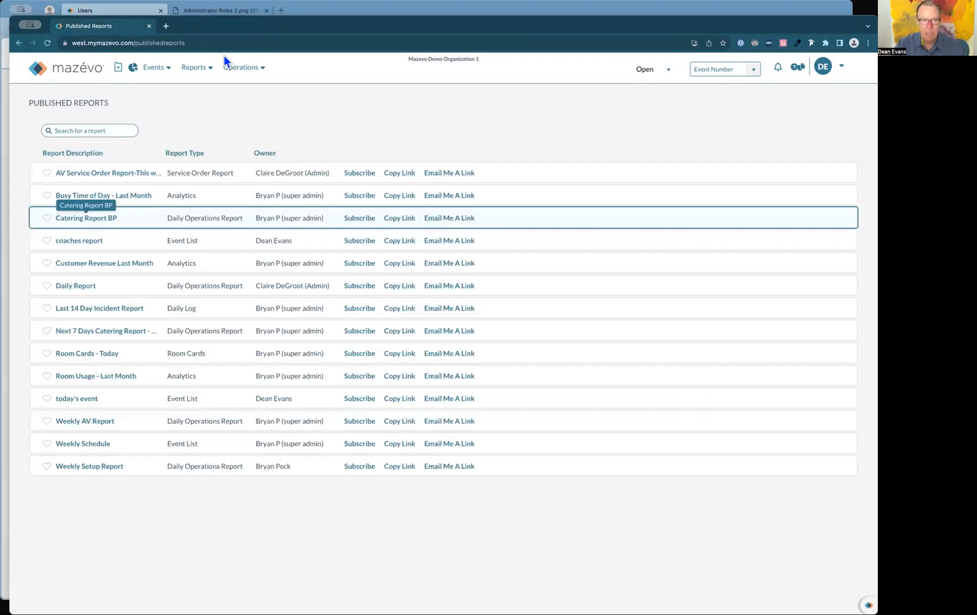
{"action": "left_click", "coordinate": [93, 71]}
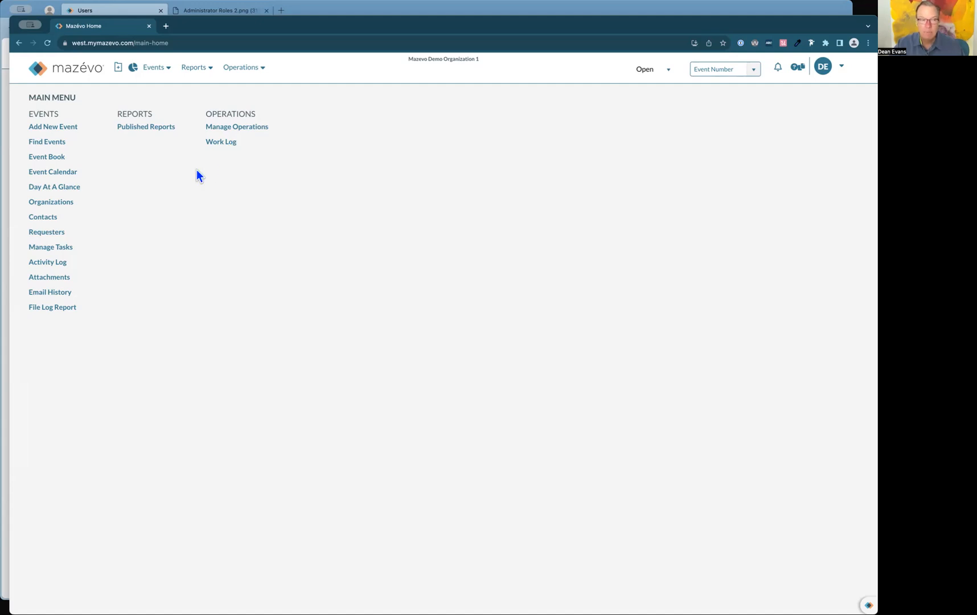
Step: Start a new event for the Athletics Department, assign one of its contacts, and continue to the scheduling section
{"action": "left_click", "coordinate": [72, 130]}
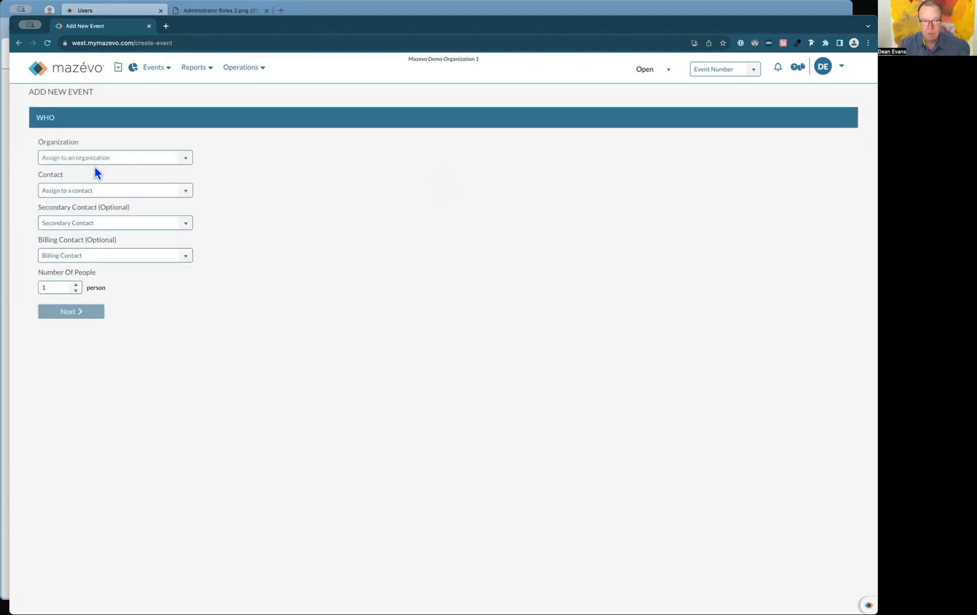
{"action": "left_click", "coordinate": [185, 160]}
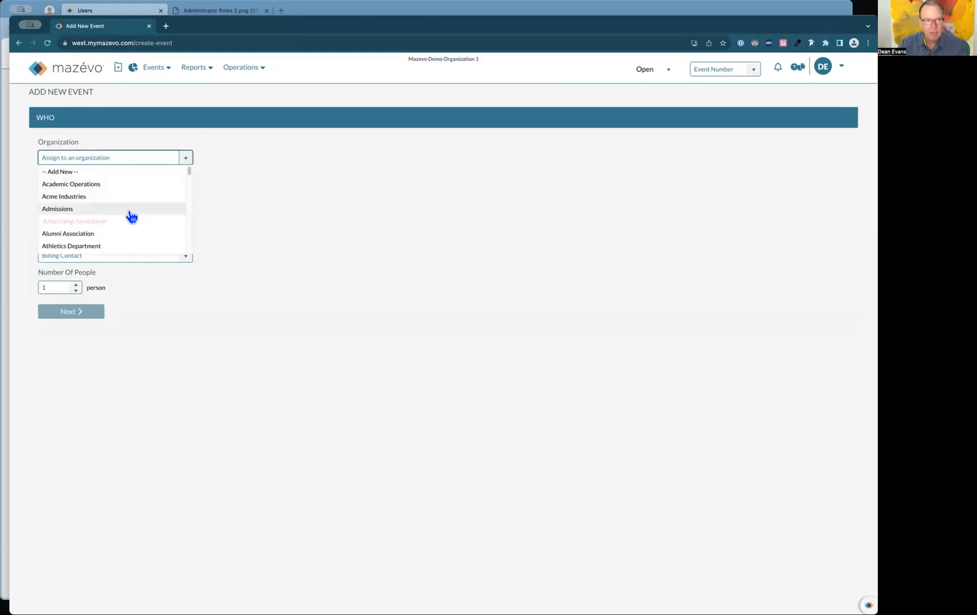
{"action": "left_click", "coordinate": [126, 247]}
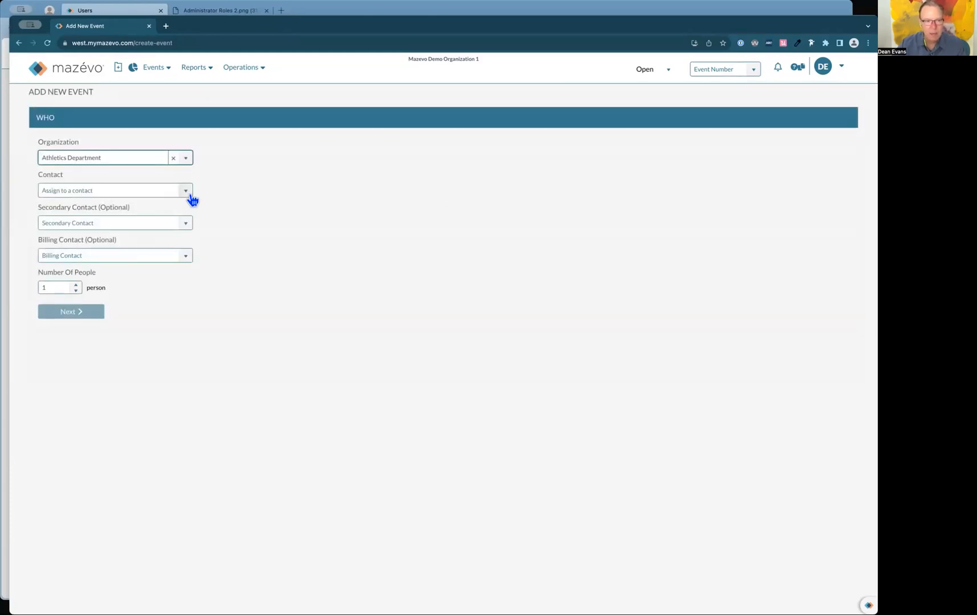
{"action": "left_click", "coordinate": [187, 192]}
{"action": "left_click", "coordinate": [143, 231]}
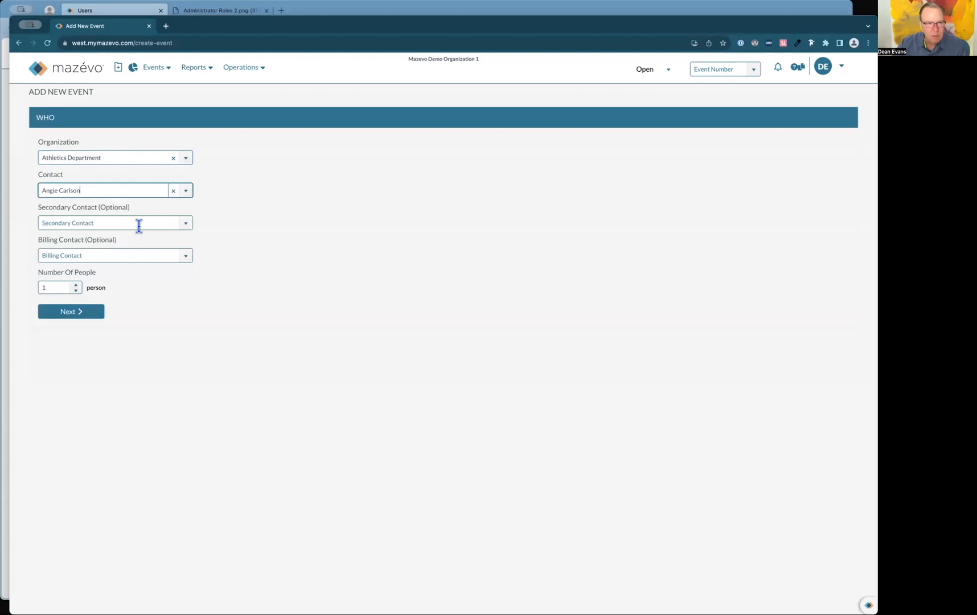
{"action": "left_click", "coordinate": [82, 312]}
Step: Schedule the event for 9:00 AM to 10:00 AM on September 29, 2023, and continue to room selection
{"action": "left_click", "coordinate": [53, 178]}
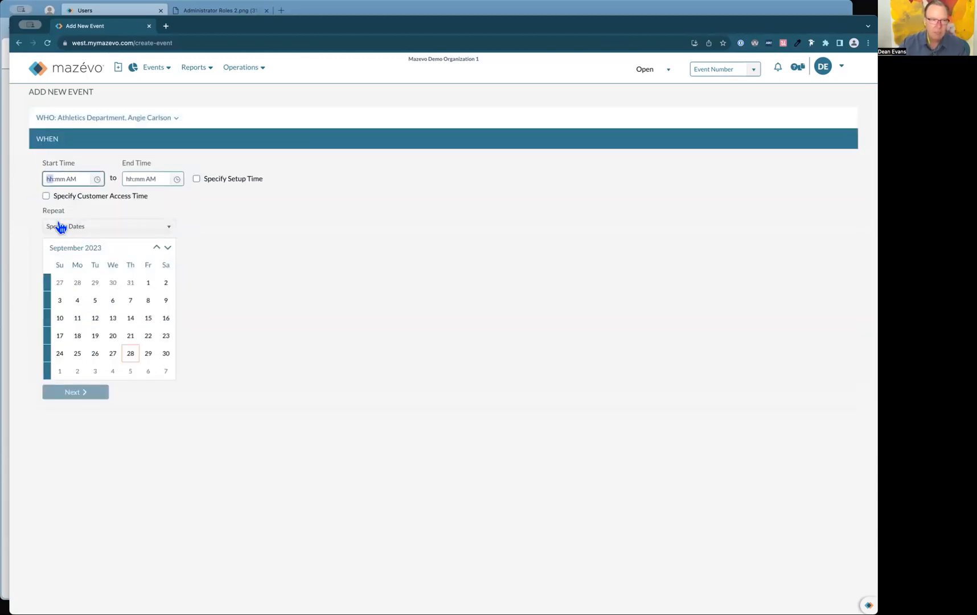
{"action": "type", "text": "900"}
{"action": "key", "text": "Tab"}
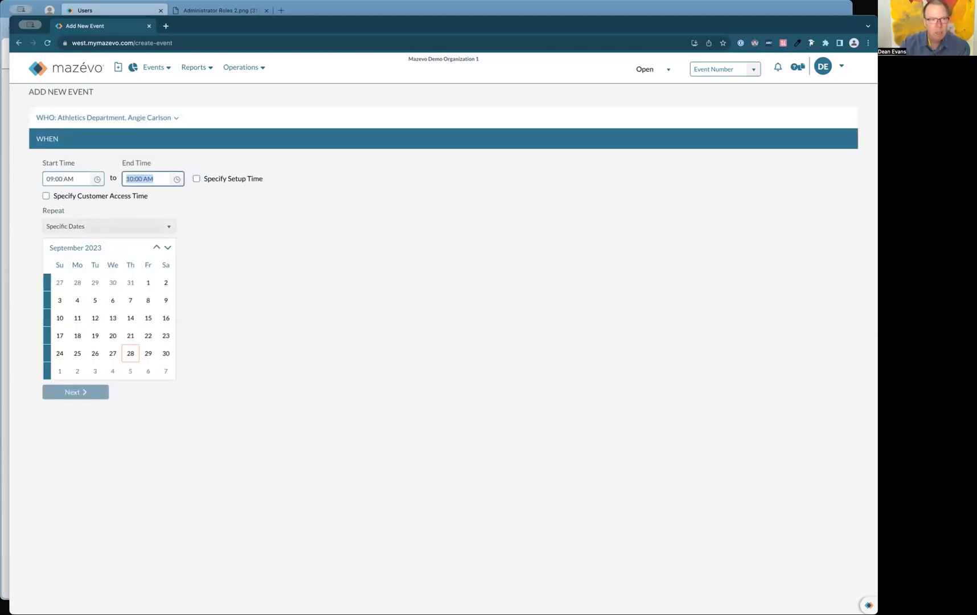
{"action": "left_click", "coordinate": [148, 353]}
{"action": "left_click", "coordinate": [89, 399]}
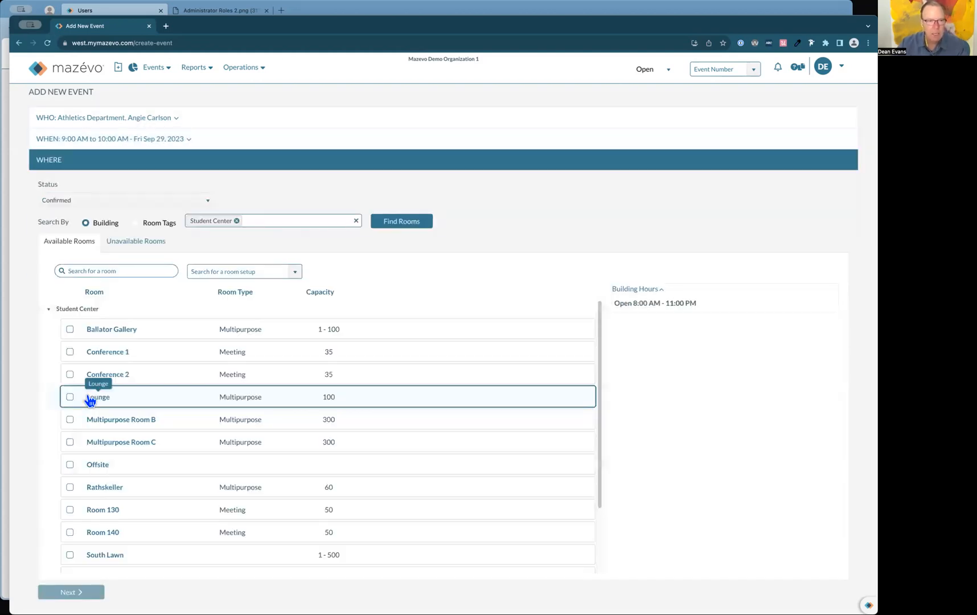
Step: Check which buildings the Event Planner can search for rooms, and leave the new event for the main menu
{"action": "left_click", "coordinate": [262, 220]}
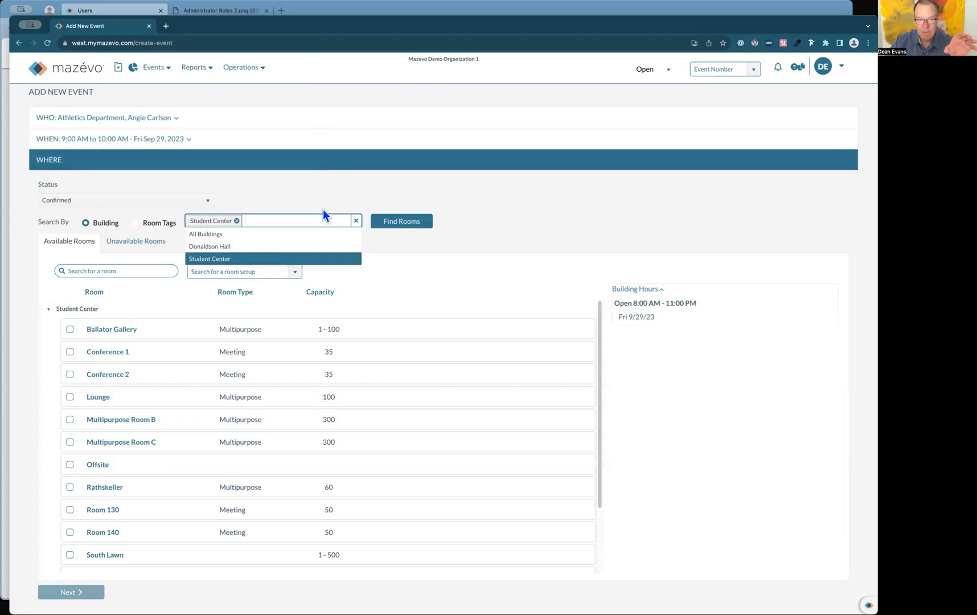
{"action": "left_click", "coordinate": [497, 215]}
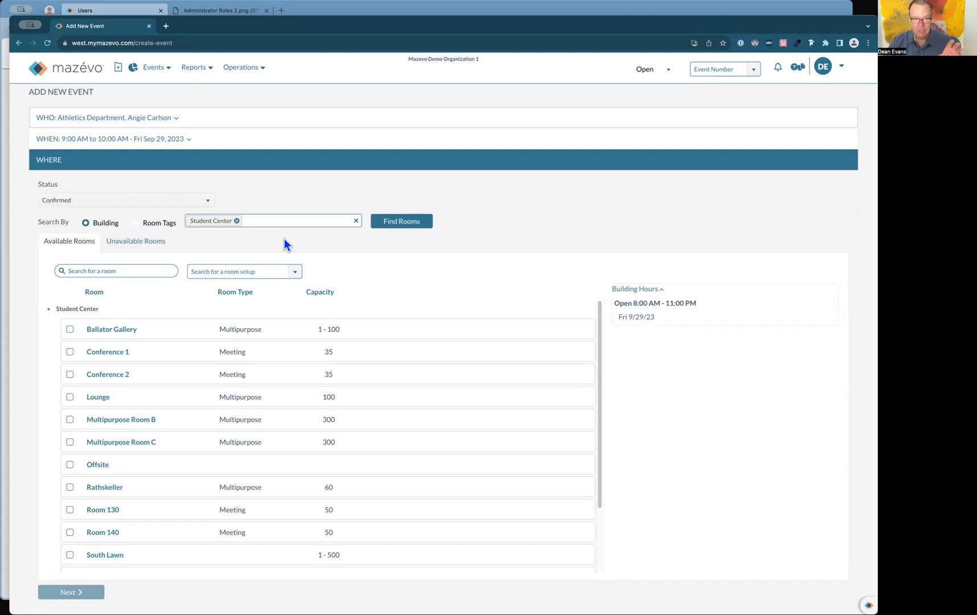
{"action": "left_click", "coordinate": [91, 75]}
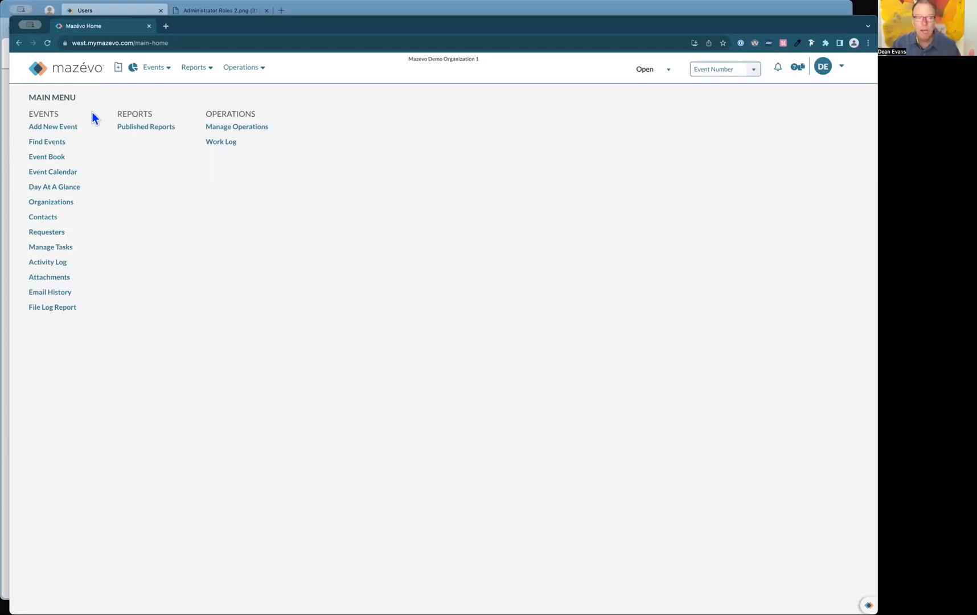
Step: Run the activity log for today's booking activity and open the Weavers Luncheon event
{"action": "left_click", "coordinate": [751, 73]}
{"action": "left_click", "coordinate": [49, 263]}
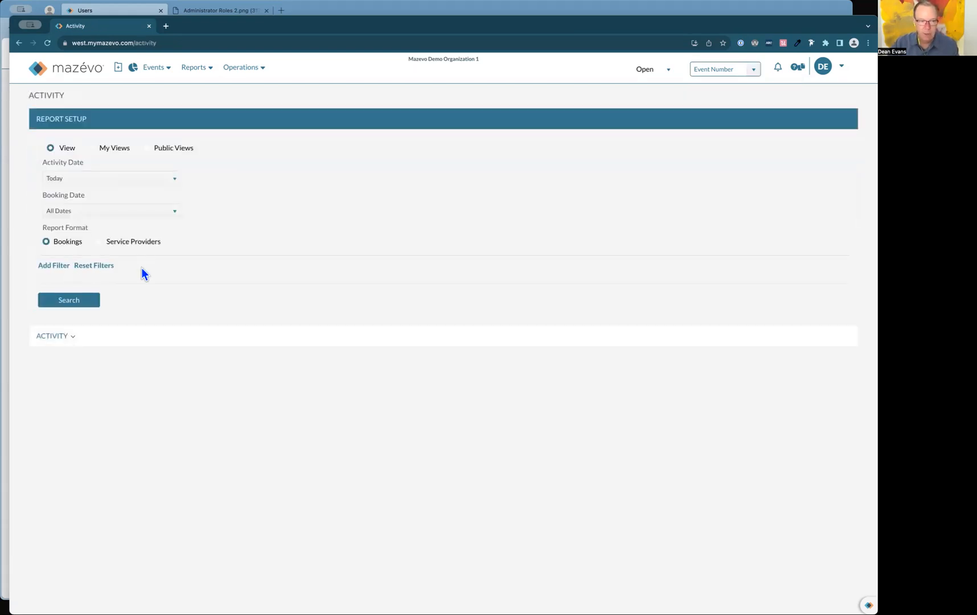
{"action": "left_click", "coordinate": [80, 303]}
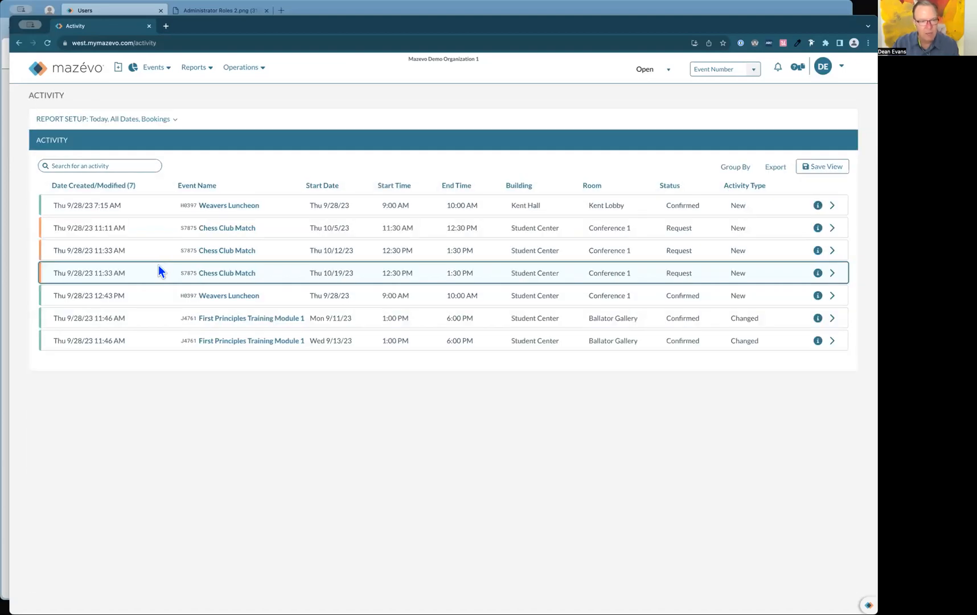
{"action": "left_click", "coordinate": [245, 207]}
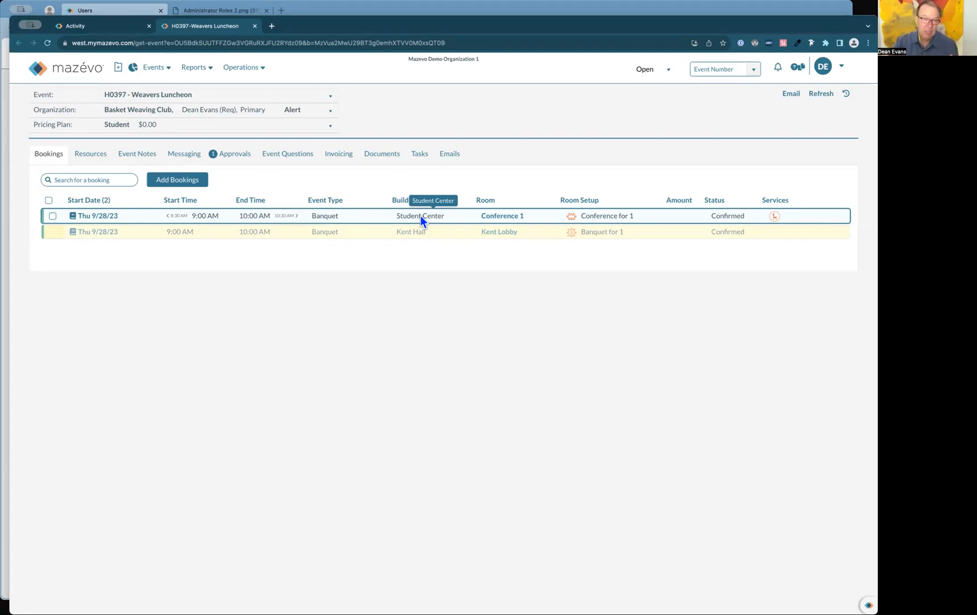
Step: Find all of today's events, view the booking summary for Womens Tennis Practice, and close it
{"action": "left_click", "coordinate": [70, 74]}
{"action": "left_click", "coordinate": [55, 141]}
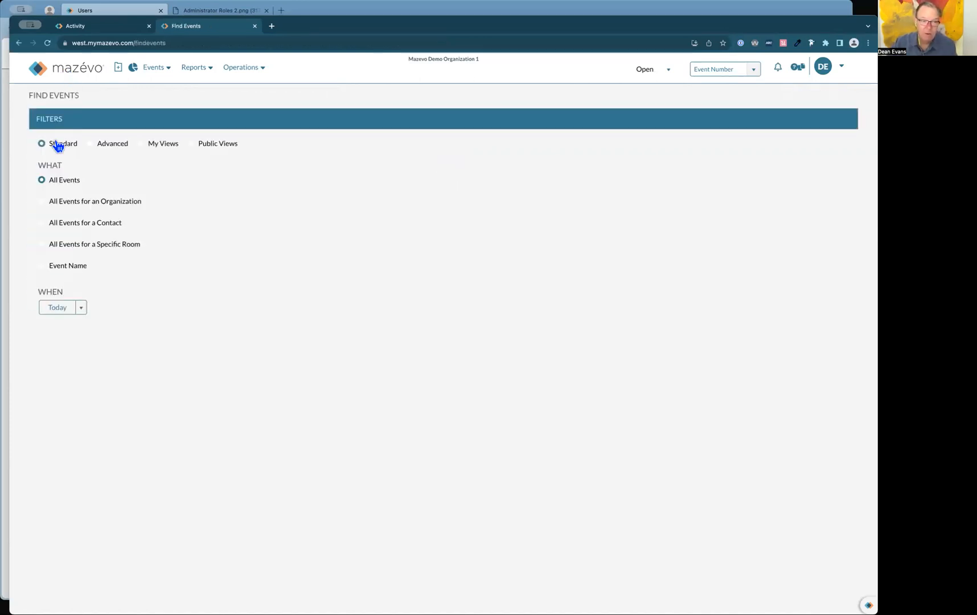
{"action": "left_click", "coordinate": [72, 311]}
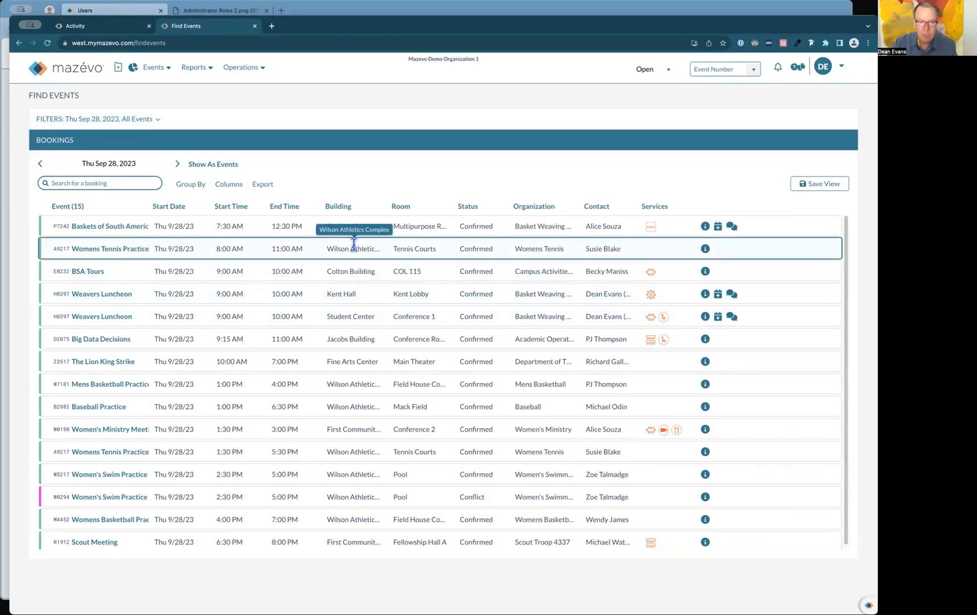
{"action": "left_click", "coordinate": [109, 252]}
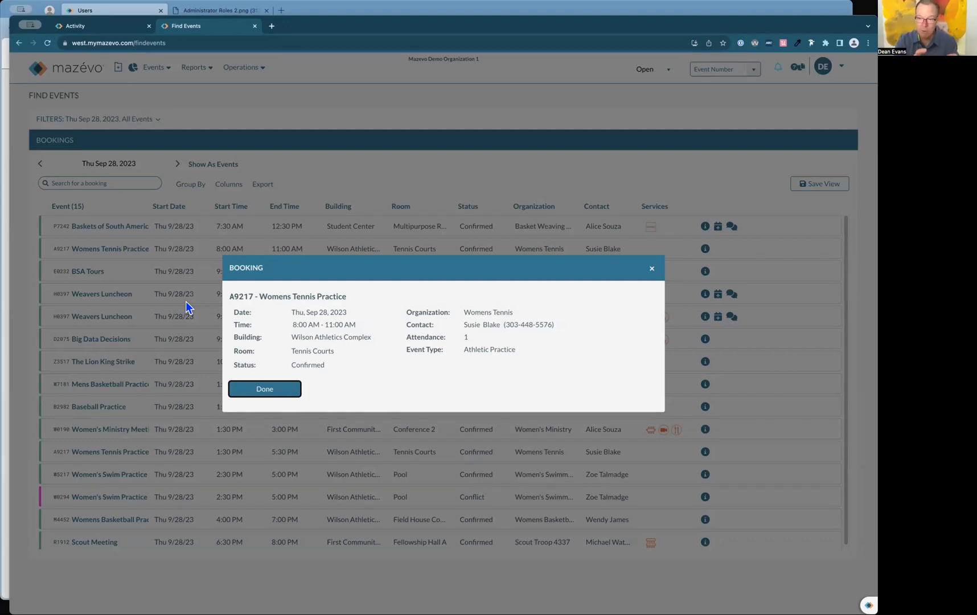
{"action": "left_click", "coordinate": [279, 389]}
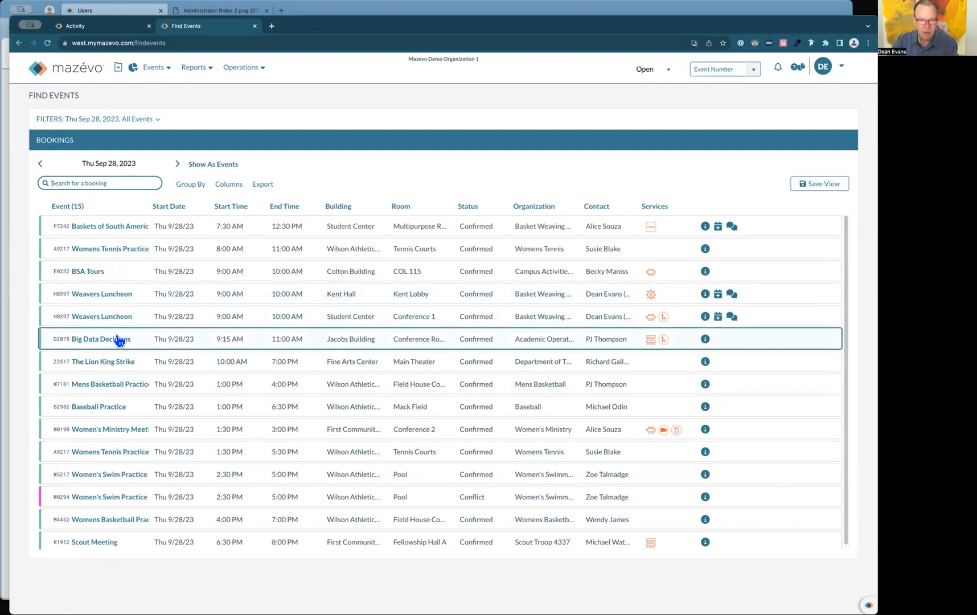
Step: Look through today's bookings, open the Baskets of South America Exhibit event, and return to the main menu
{"action": "scroll", "coordinate": [117, 345], "scroll_direction": "down", "scroll_amount": 1}
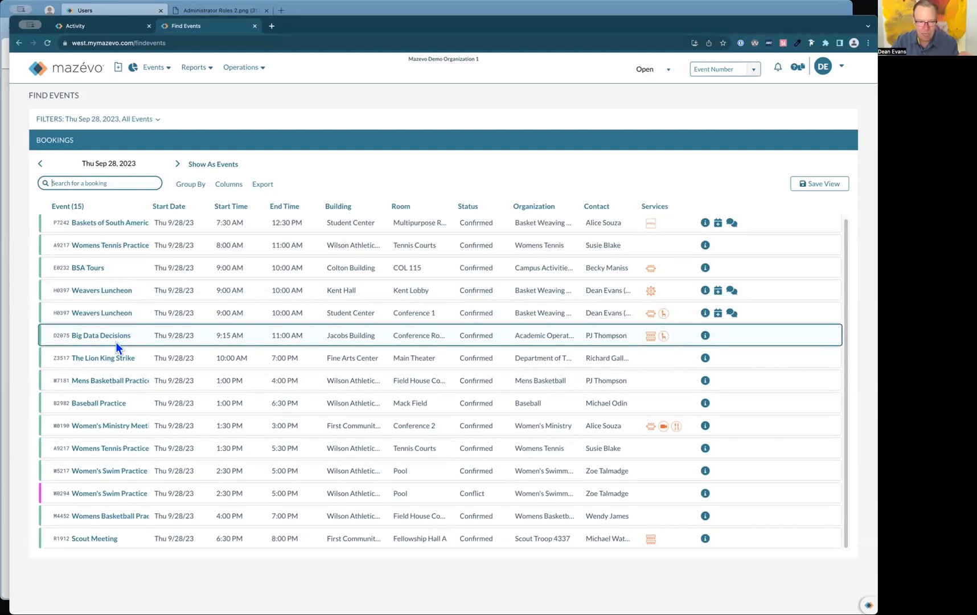
{"action": "scroll", "coordinate": [115, 343], "scroll_direction": "up", "scroll_amount": 1}
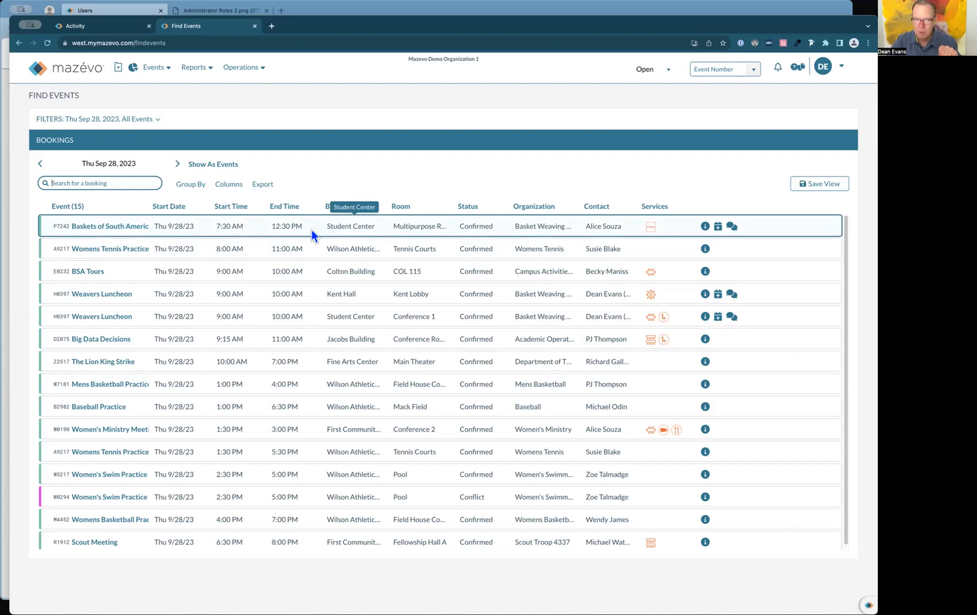
{"action": "left_click", "coordinate": [133, 230]}
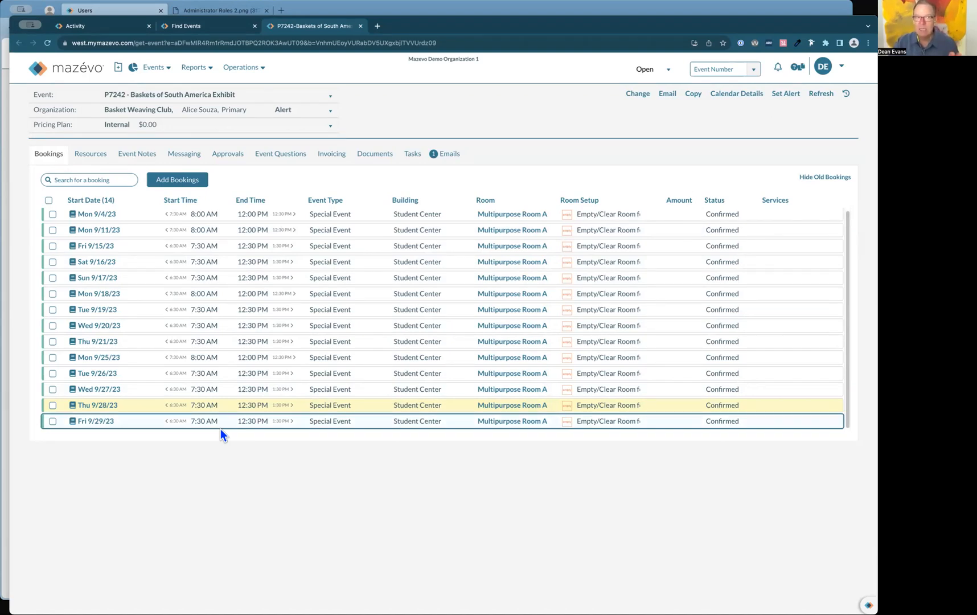
{"action": "left_click", "coordinate": [97, 76]}
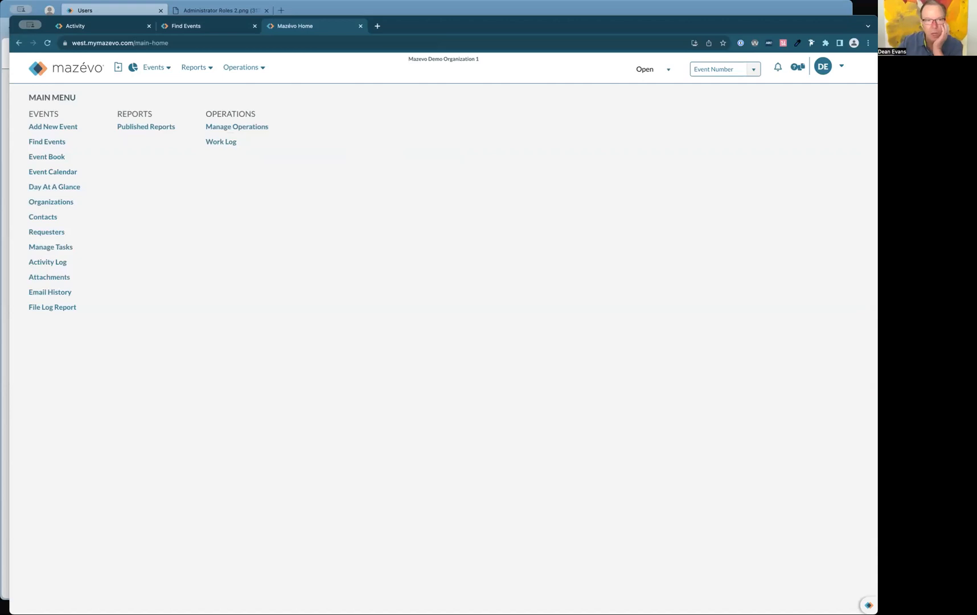
Step: Switch to the administrator's browser window, close the image page, and review the Event Planner (EP) user's security settings without saving
{"action": "left_click", "coordinate": [313, 11]}
{"action": "left_click", "coordinate": [267, 10]}
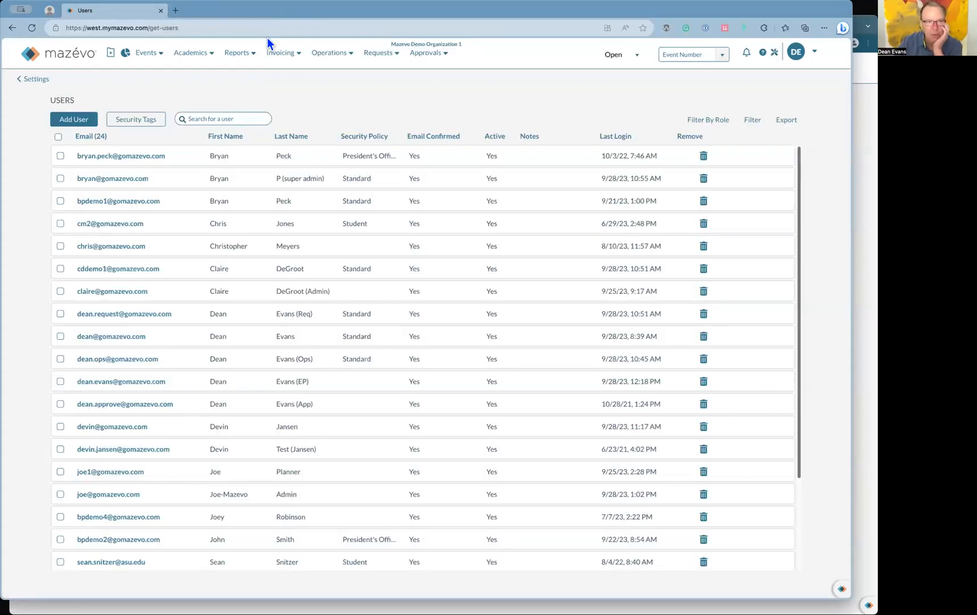
{"action": "left_click", "coordinate": [95, 383]}
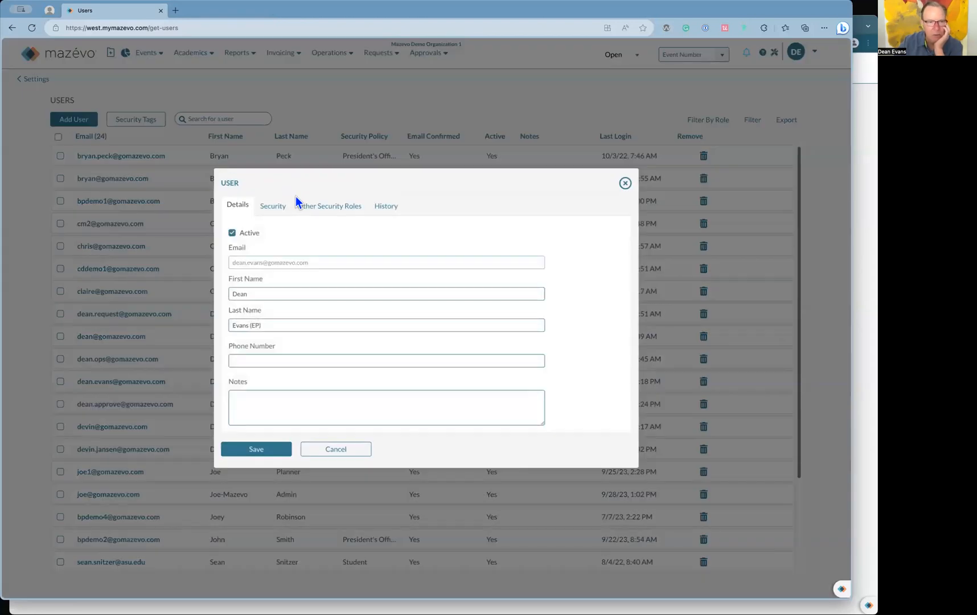
{"action": "left_click", "coordinate": [288, 209]}
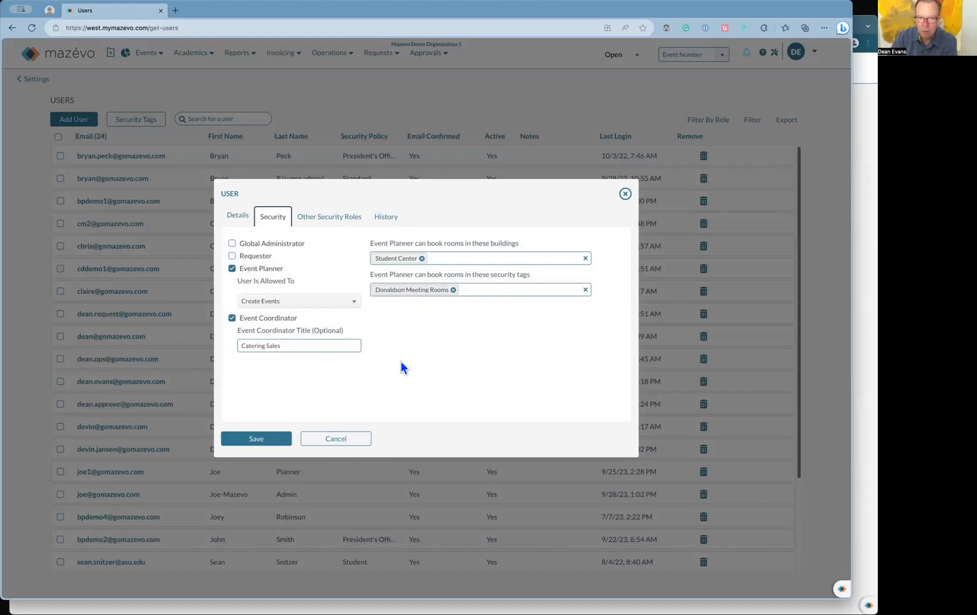
{"action": "left_click", "coordinate": [362, 446]}
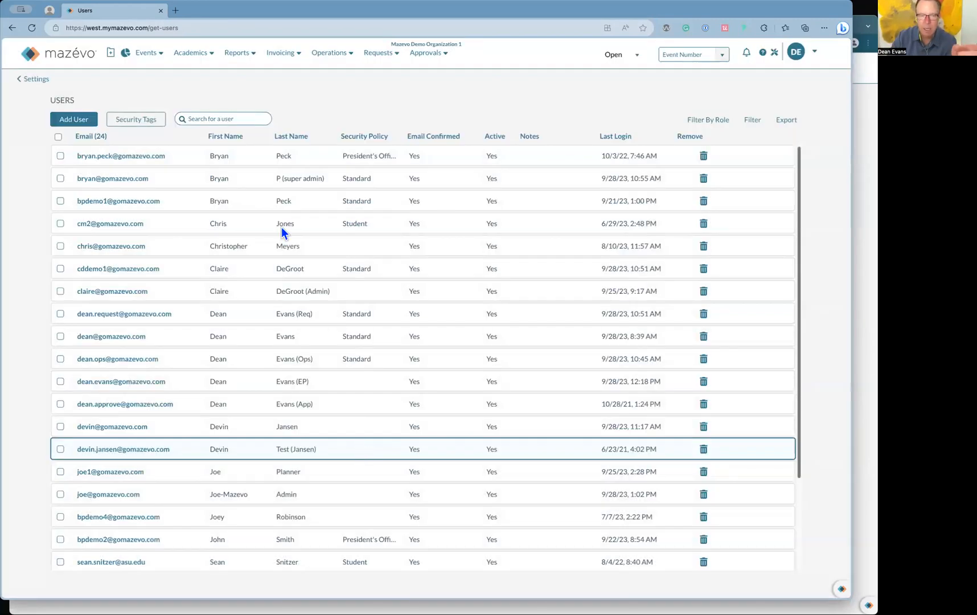
Step: Start a new security tag with the description "test"
{"action": "left_click", "coordinate": [137, 121]}
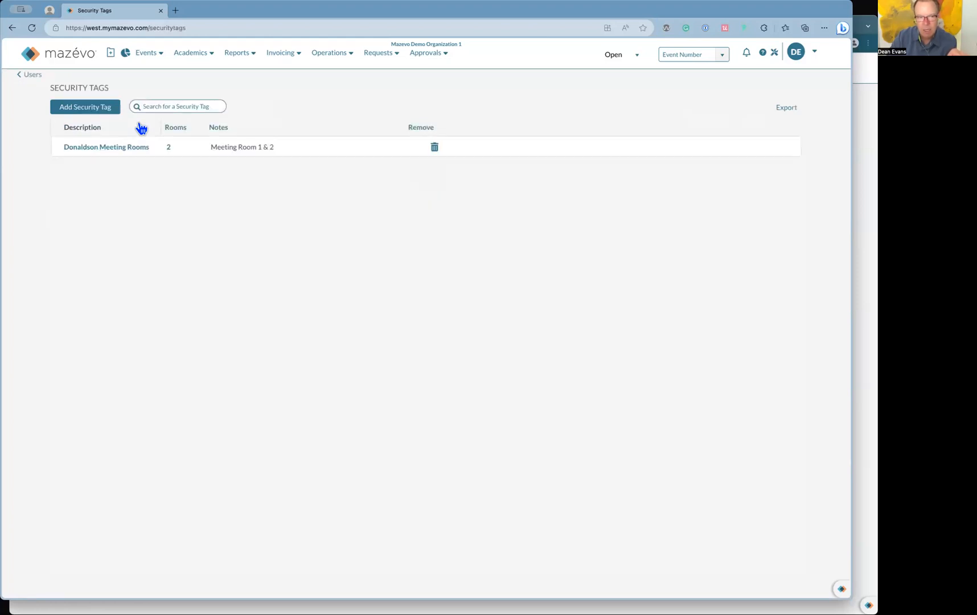
{"action": "left_click", "coordinate": [105, 108]}
{"action": "left_click", "coordinate": [265, 302]}
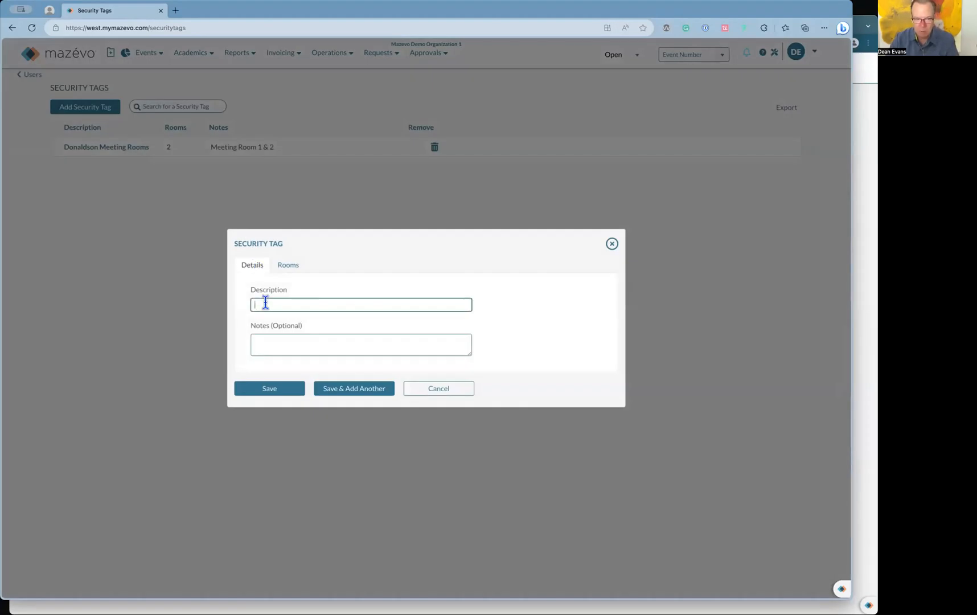
{"action": "type", "text": "test"}
Step: Assign Donaldson Hall's Meeting Room 1 and Meeting Room 2 and the Fine Arts Center's FRC Banquet Hall to the security tag
{"action": "left_click", "coordinate": [290, 269]}
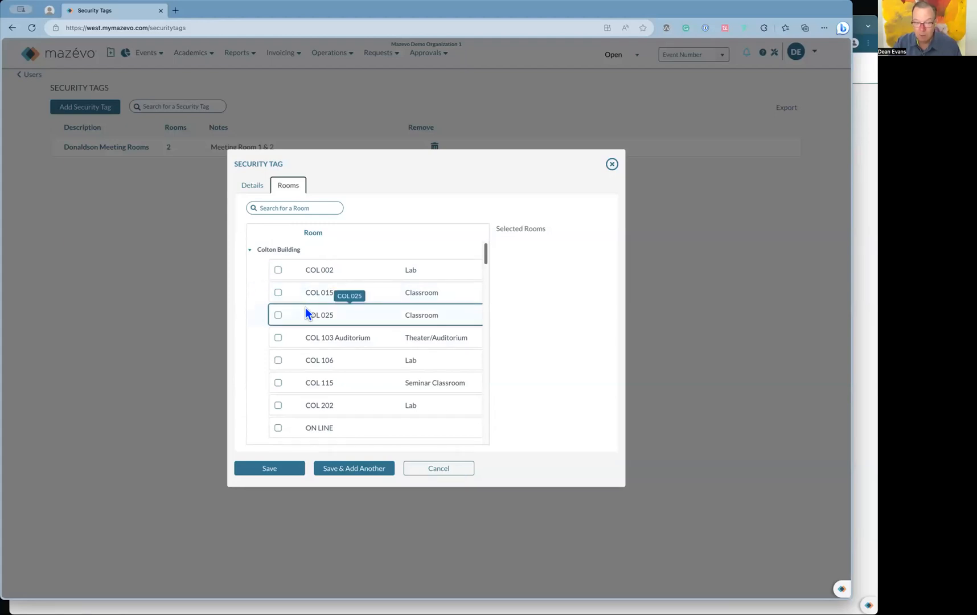
{"action": "scroll", "coordinate": [305, 308], "scroll_direction": "down", "scroll_amount": 3}
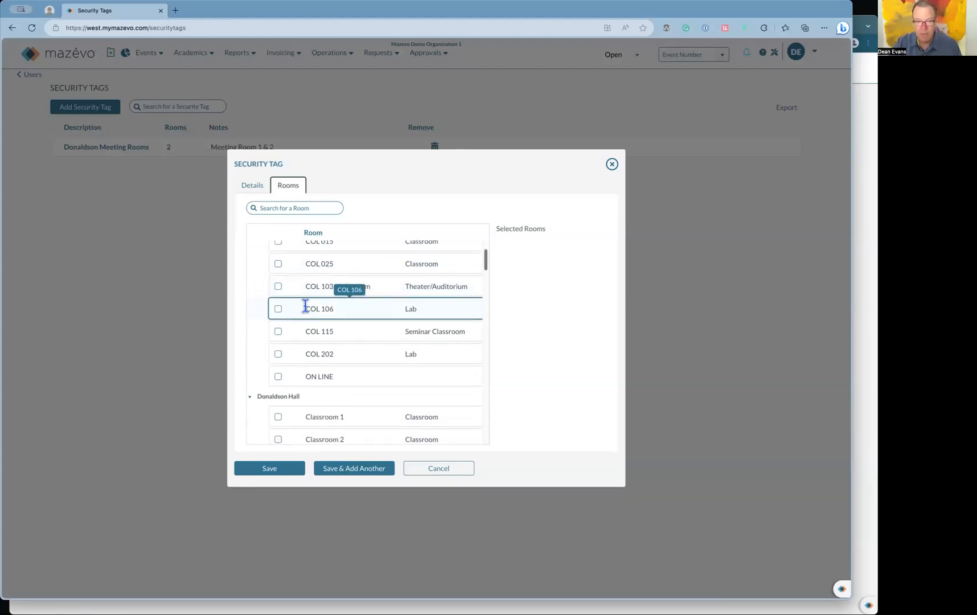
{"action": "scroll", "coordinate": [305, 307], "scroll_direction": "down", "scroll_amount": 6}
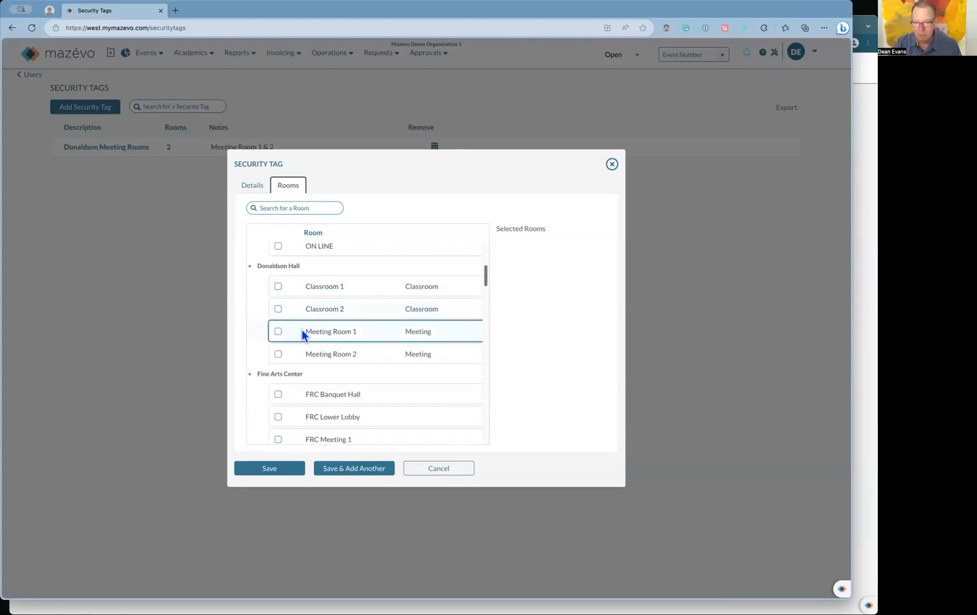
{"action": "left_click", "coordinate": [279, 332]}
{"action": "left_click", "coordinate": [278, 353]}
{"action": "left_click", "coordinate": [278, 394]}
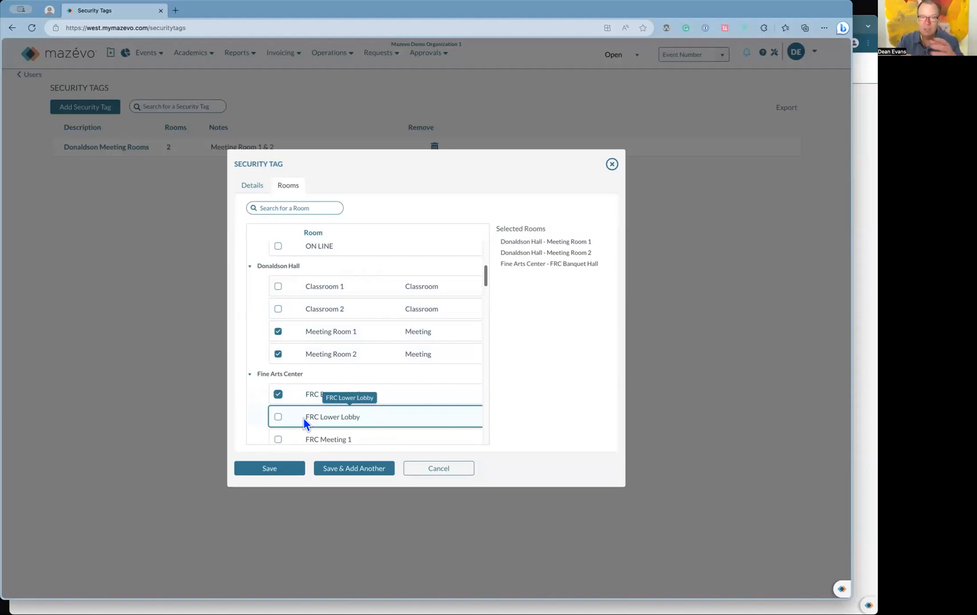
Step: Discard the new security tag and review the rooms assigned to the Donaldson Meeting Rooms tag without saving
{"action": "left_click", "coordinate": [433, 473]}
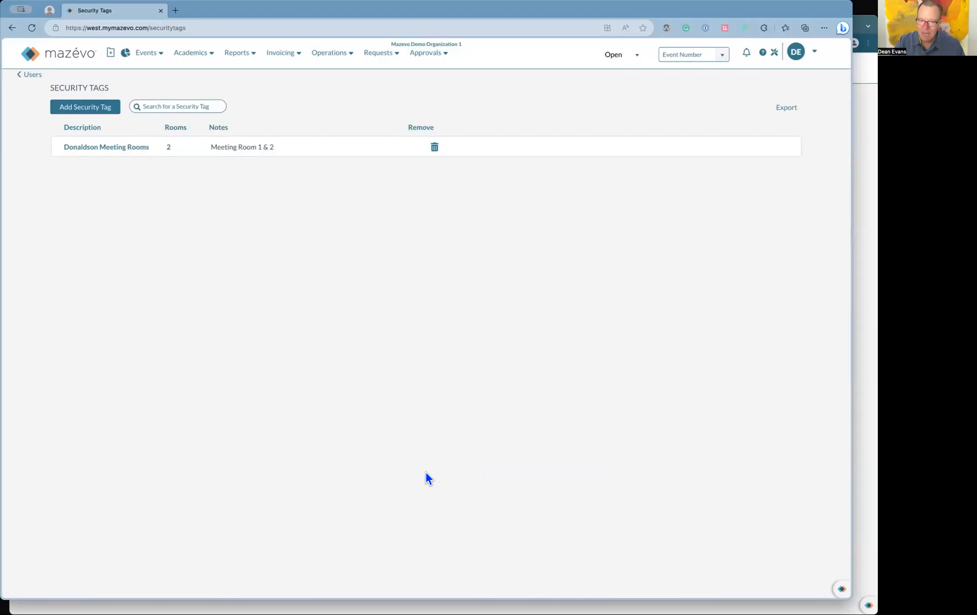
{"action": "left_click", "coordinate": [131, 148]}
{"action": "left_click", "coordinate": [288, 265]}
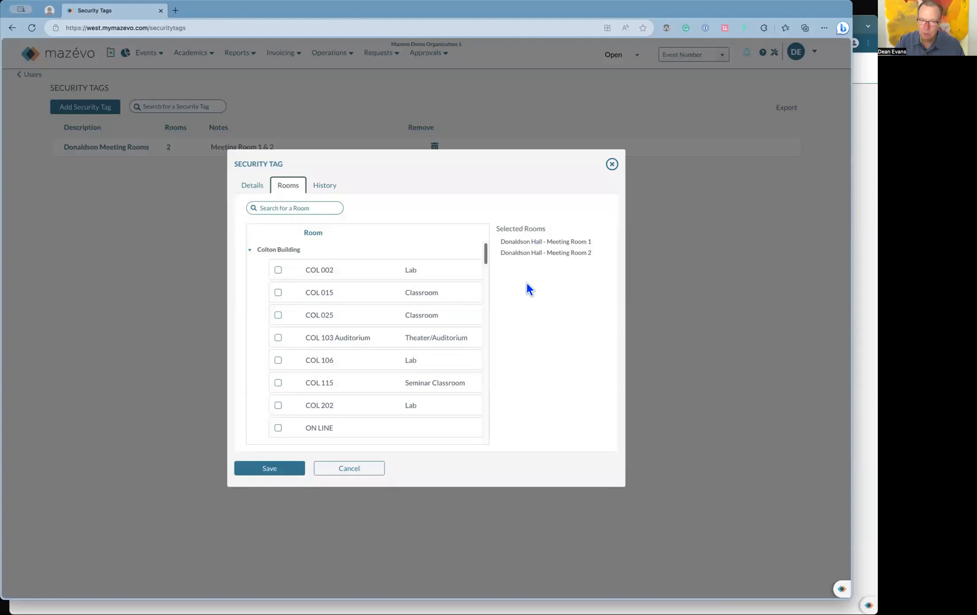
{"action": "left_click", "coordinate": [380, 473]}
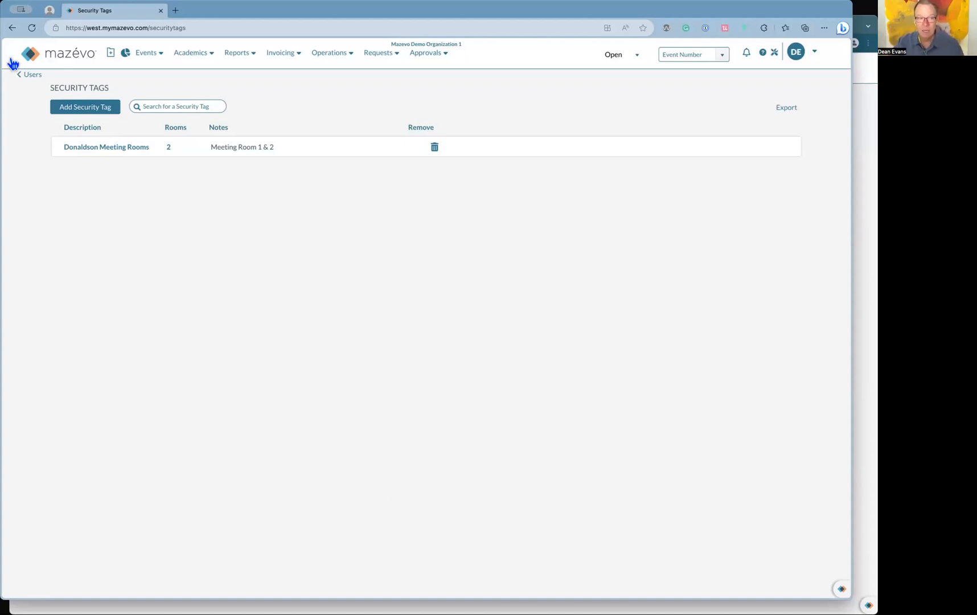
Step: Return to the user list and open the Event Planner (EP) user's security settings and other security roles for review
{"action": "left_click", "coordinate": [34, 75]}
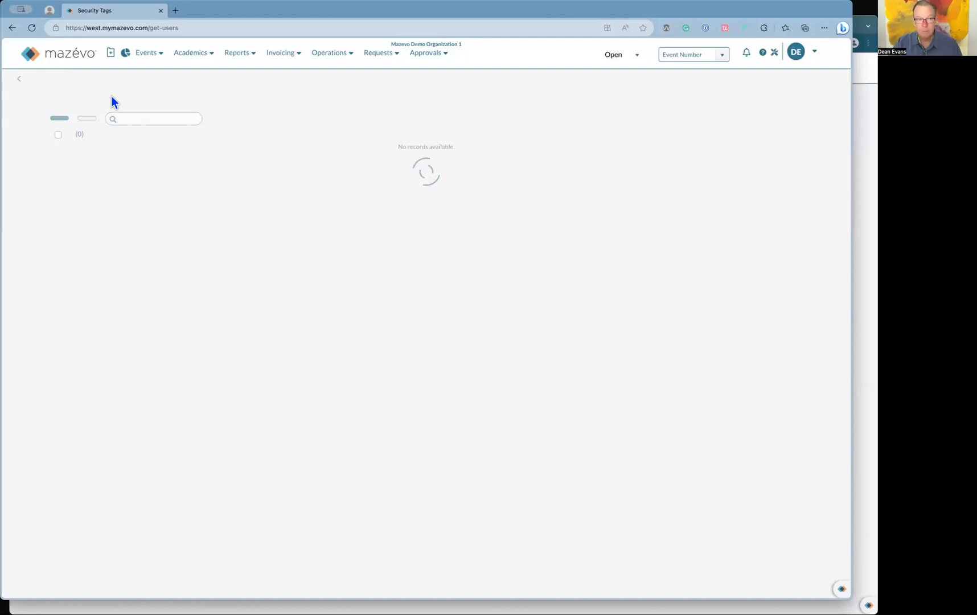
{"action": "left_click", "coordinate": [82, 60]}
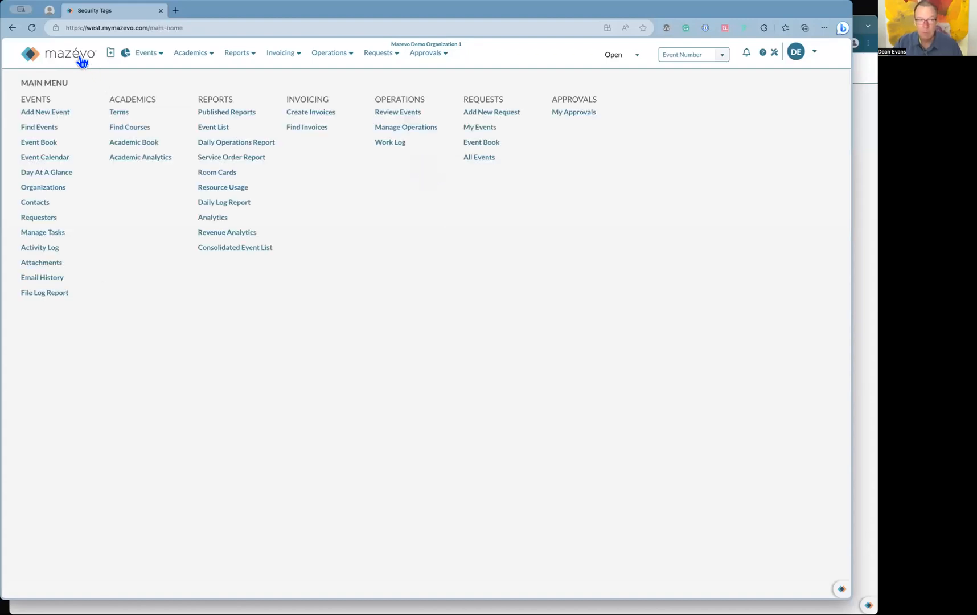
{"action": "left_click", "coordinate": [776, 55]}
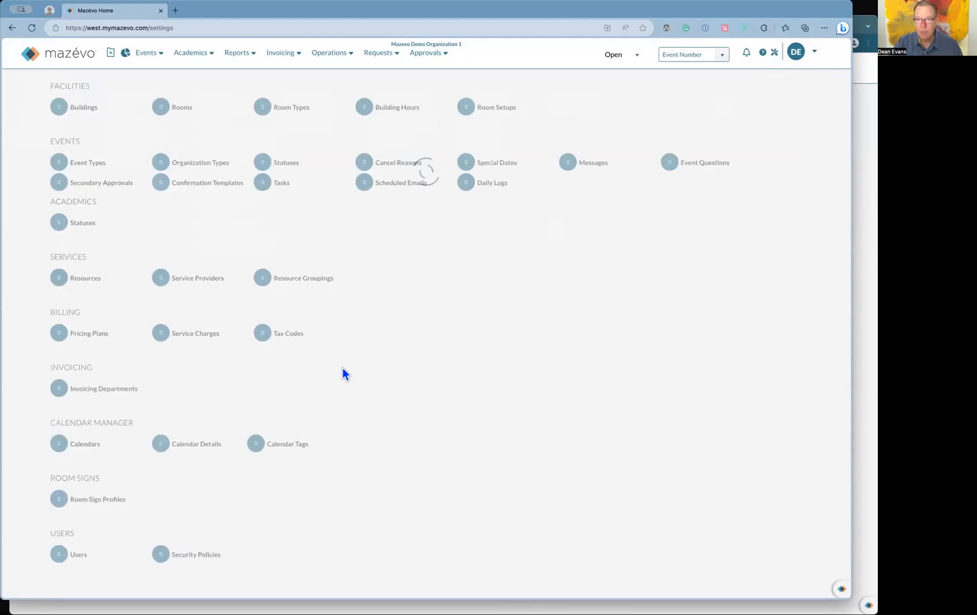
{"action": "left_click", "coordinate": [64, 563]}
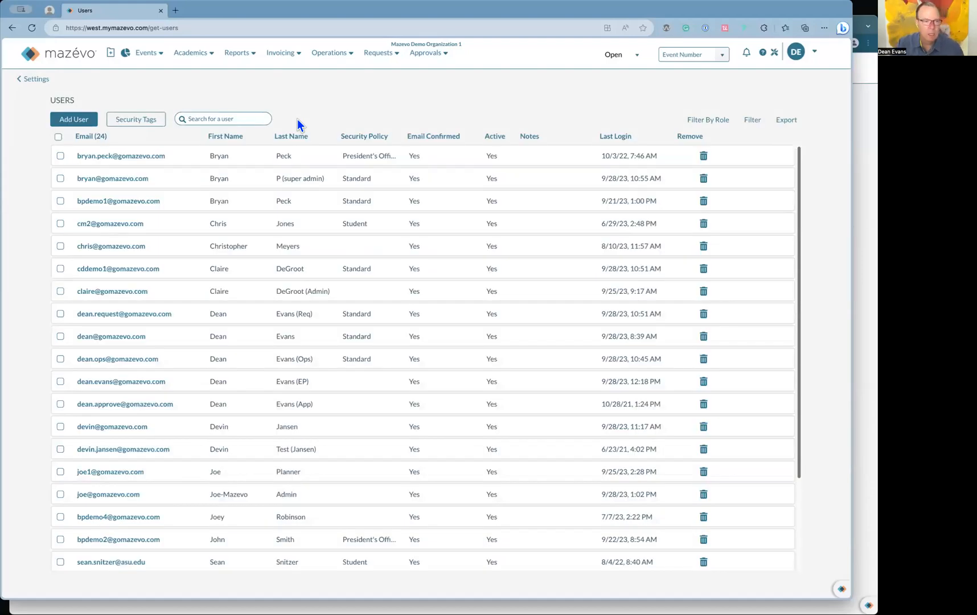
{"action": "left_click", "coordinate": [156, 381]}
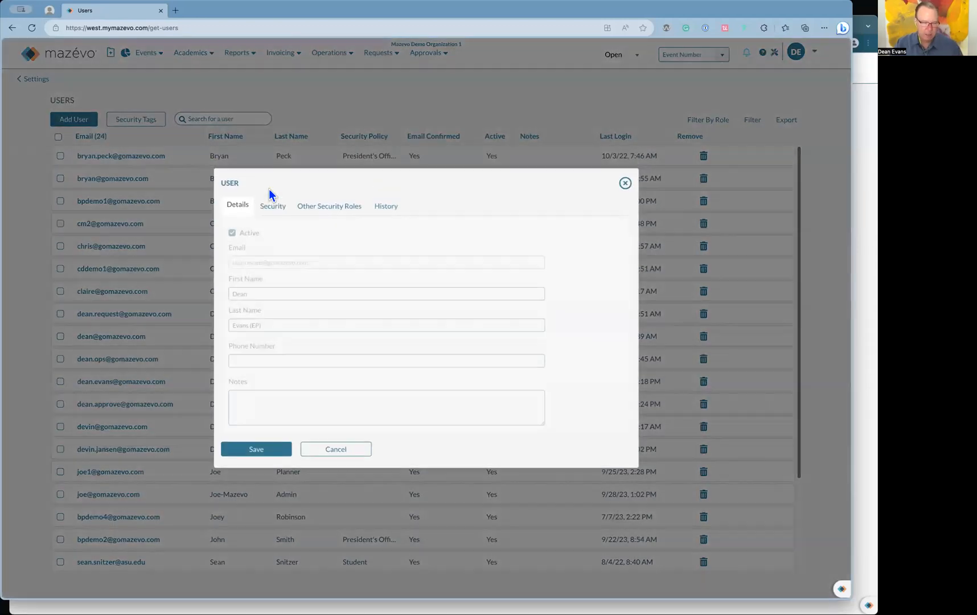
{"action": "left_click", "coordinate": [274, 206]}
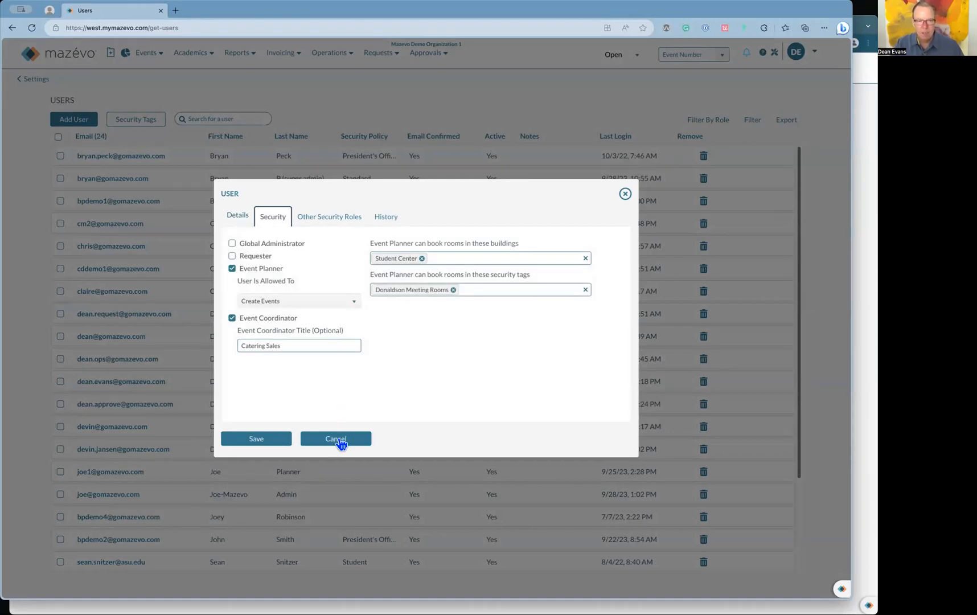
{"action": "left_click", "coordinate": [331, 219]}
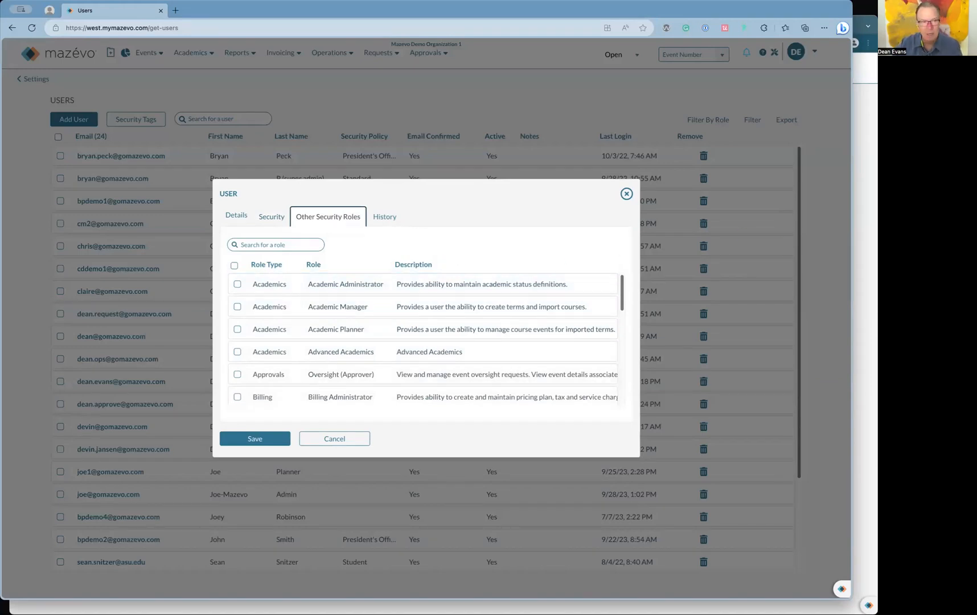
Step: View the Report Publisher, Reports - Analytics and Report Viewer menu images in the browser, and close the blank tab
{"action": "left_click_drag", "start_coordinate": [615, 57], "coordinate": [245, 74]}
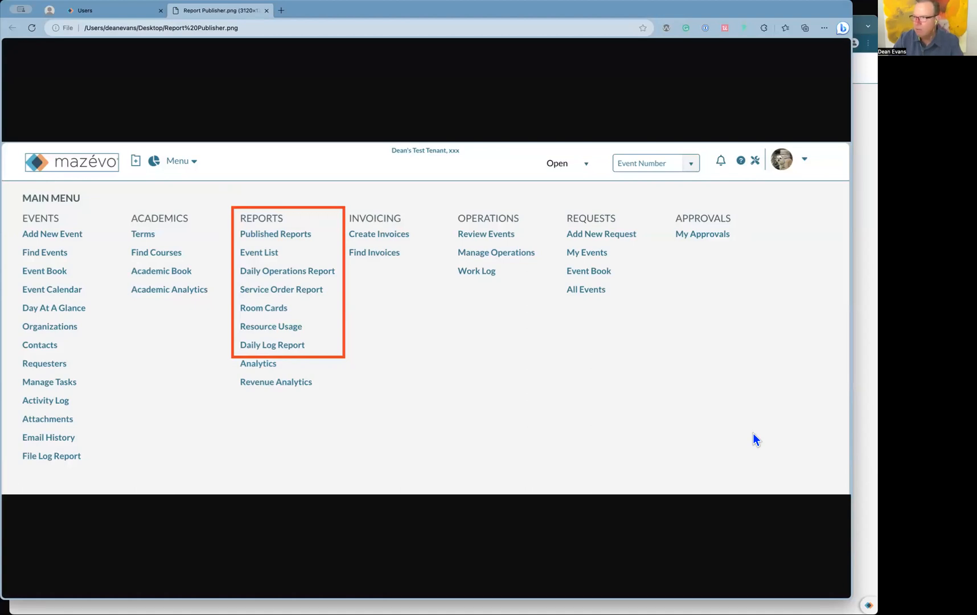
{"action": "left_click_drag", "start_coordinate": [530, 185], "coordinate": [479, 188]}
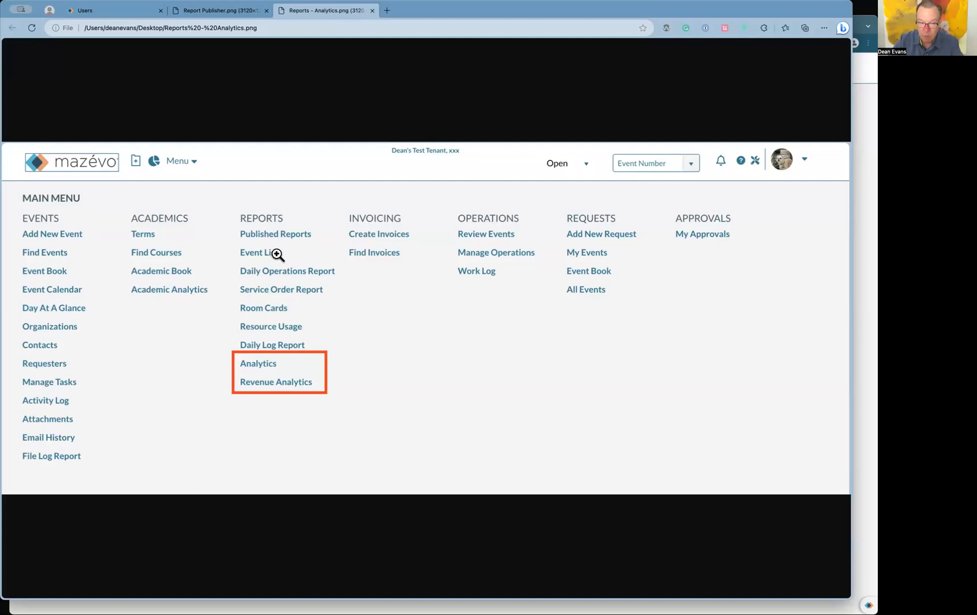
{"action": "left_click", "coordinate": [246, 12]}
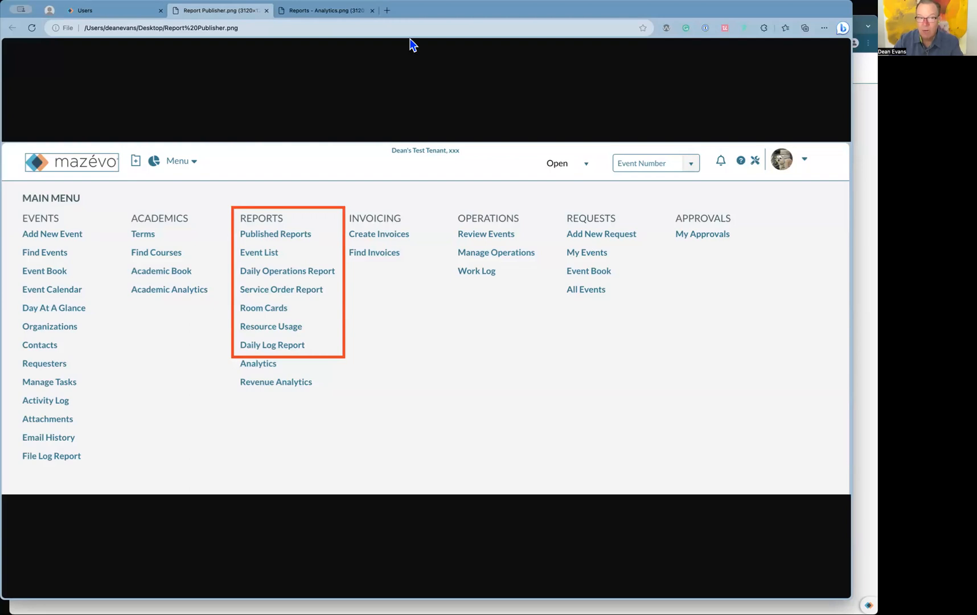
{"action": "left_click", "coordinate": [388, 11]}
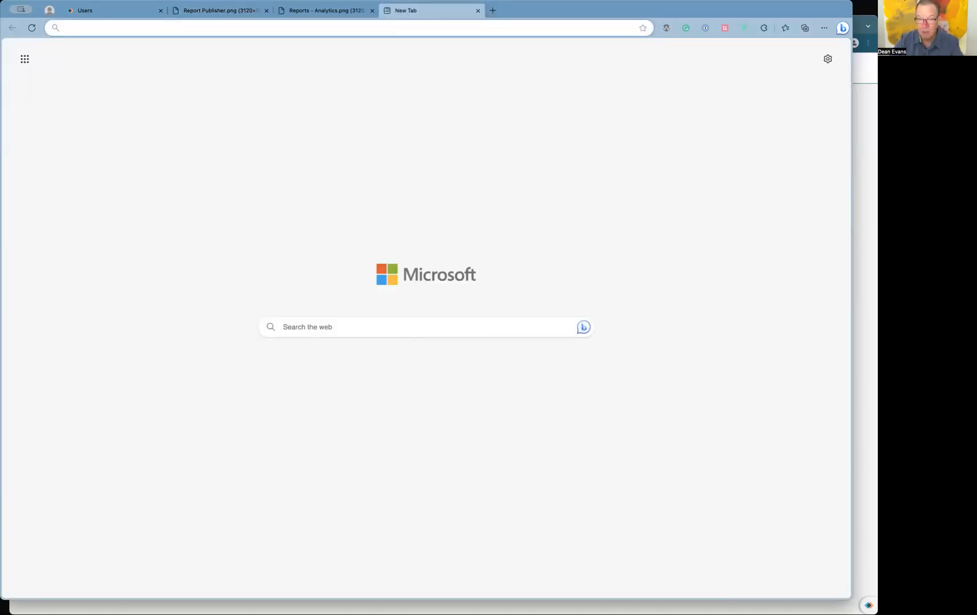
{"action": "left_click_drag", "start_coordinate": [484, 144], "coordinate": [486, 144]}
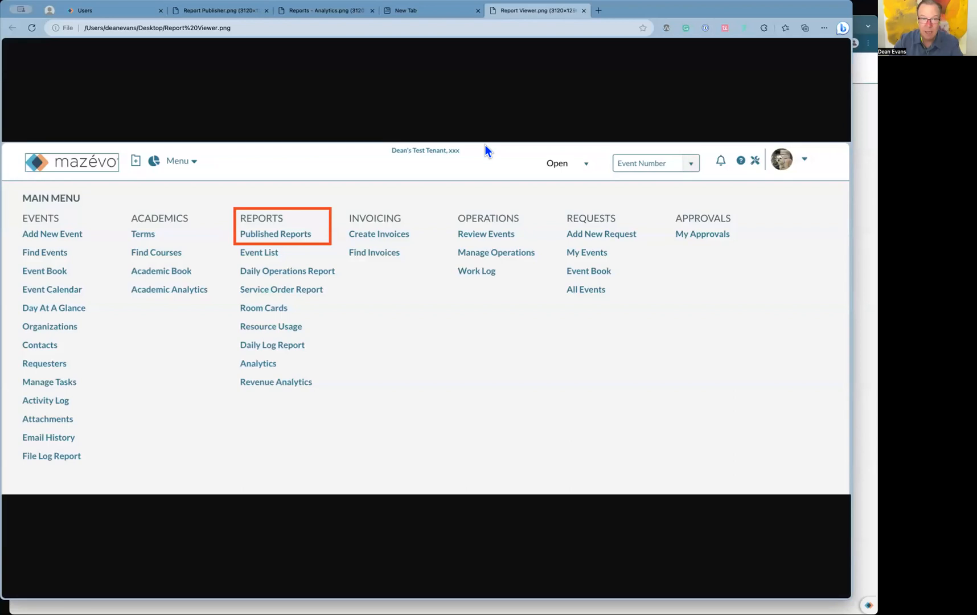
{"action": "left_click", "coordinate": [478, 11]}
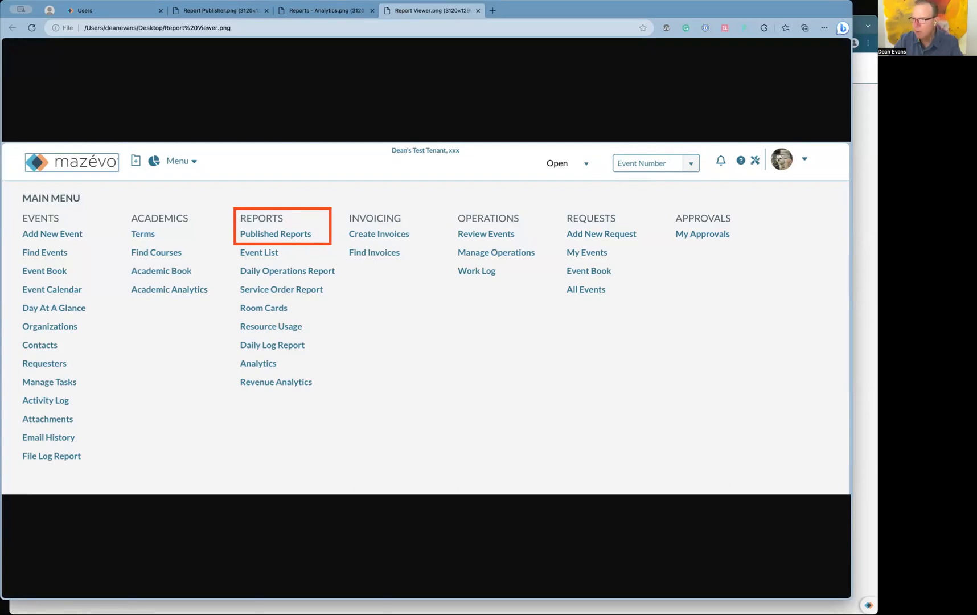
Step: View the Invoicing menu image and close the three report image tabs
{"action": "left_click_drag", "start_coordinate": [474, 267], "coordinate": [473, 265]}
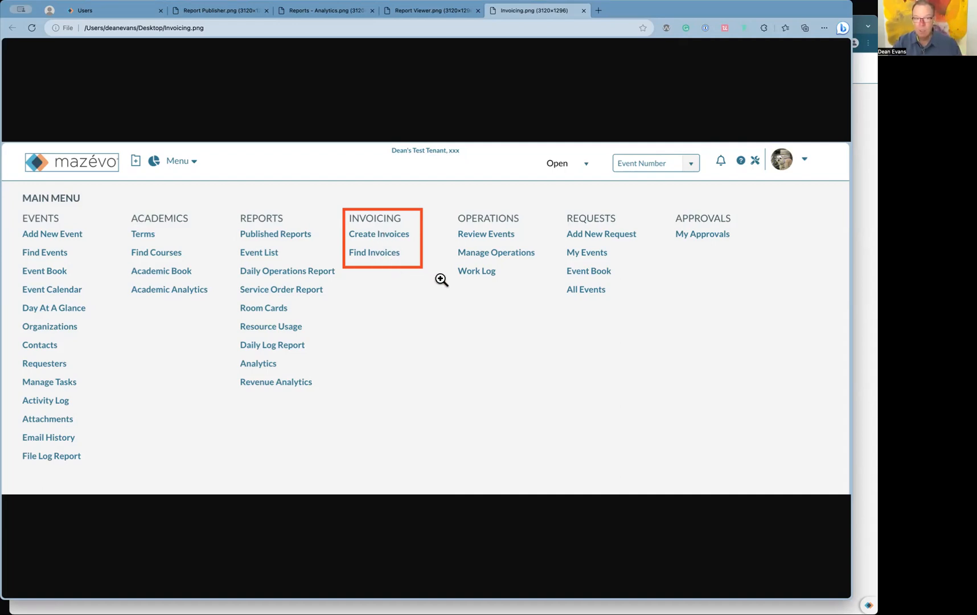
{"action": "left_click", "coordinate": [267, 10]}
{"action": "left_click", "coordinate": [268, 10]}
{"action": "left_click", "coordinate": [267, 10]}
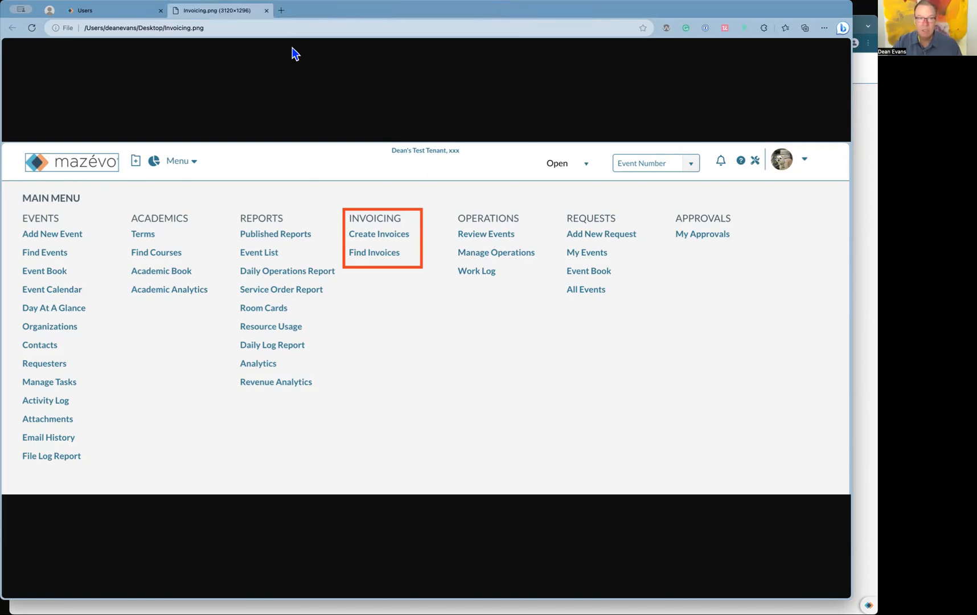
Step: View the Service Reviewer, Operations Manage, Operations Worker and Approvals (Oversight) menu images, closing the Invoicing, Service Reviewer and Operations Manage tabs
{"action": "left_click_drag", "start_coordinate": [598, 250], "coordinate": [389, 233]}
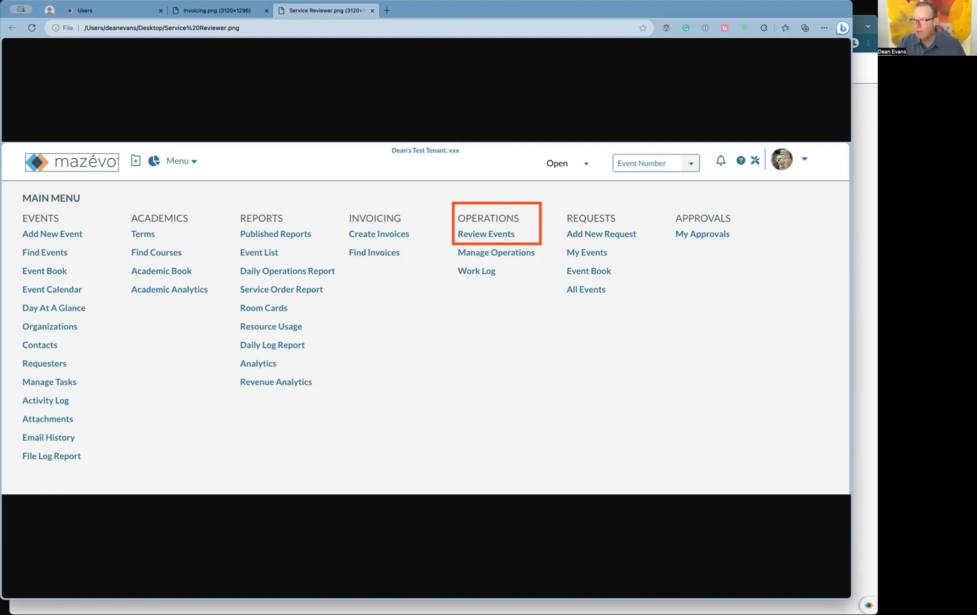
{"action": "left_click_drag", "start_coordinate": [463, 212], "coordinate": [463, 212]}
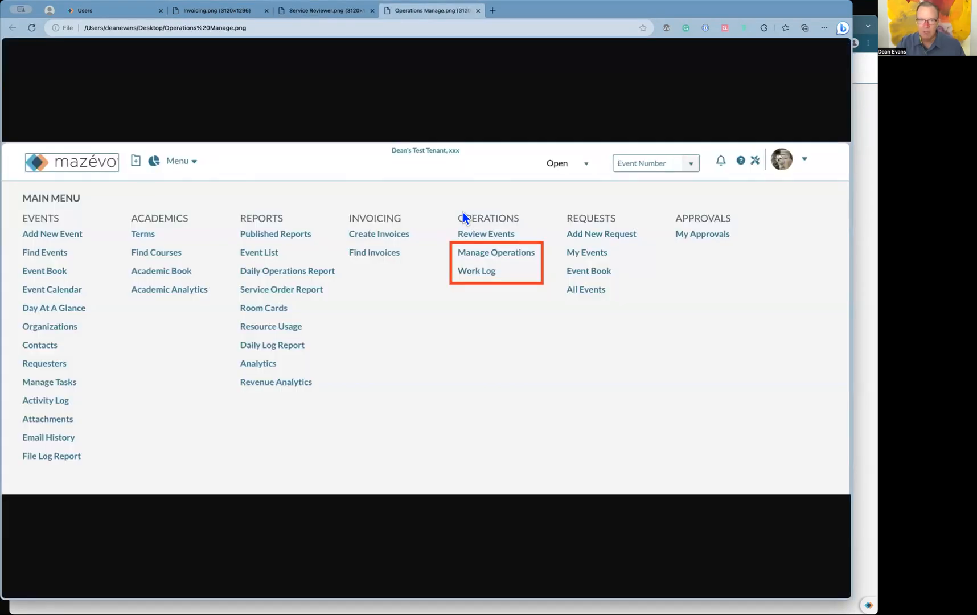
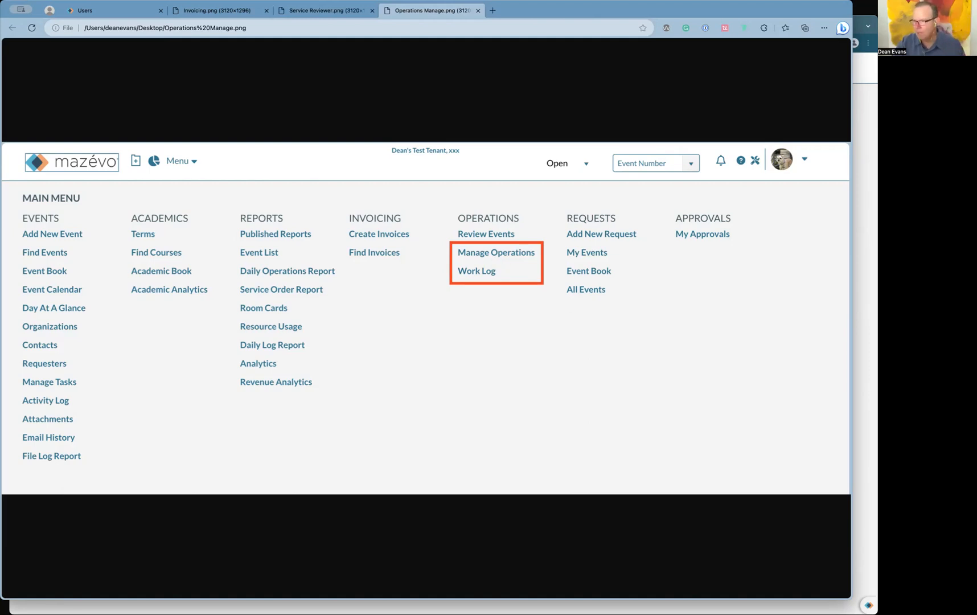
{"action": "left_click_drag", "start_coordinate": [590, 223], "coordinate": [567, 224]}
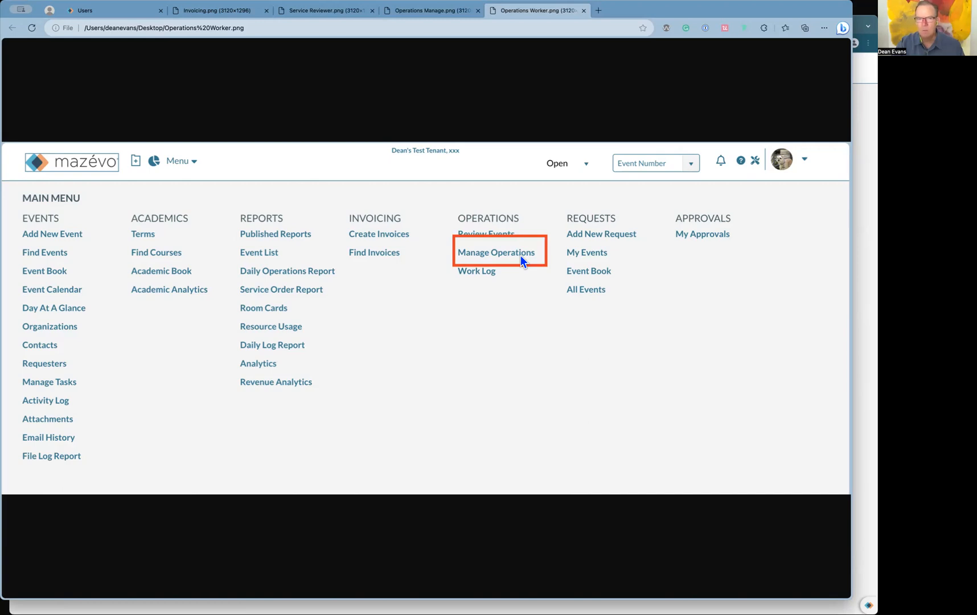
{"action": "left_click", "coordinate": [266, 10]}
{"action": "left_click", "coordinate": [266, 11]}
{"action": "left_click", "coordinate": [266, 10]}
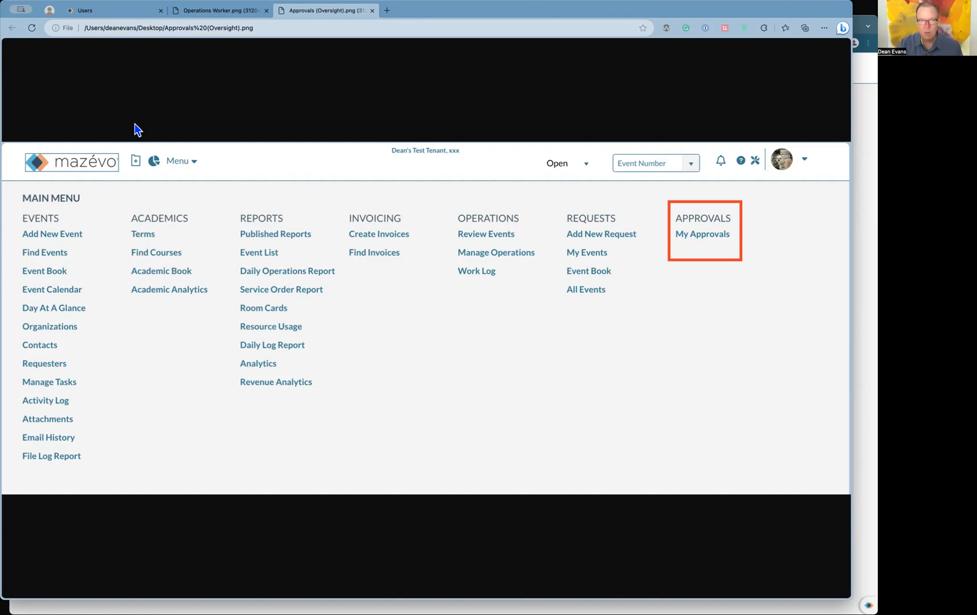
Step: Return to the Event Planner (EP) user's record, review the billing, calendar, configuration and operations roles, and close it without saving
{"action": "left_click", "coordinate": [120, 12]}
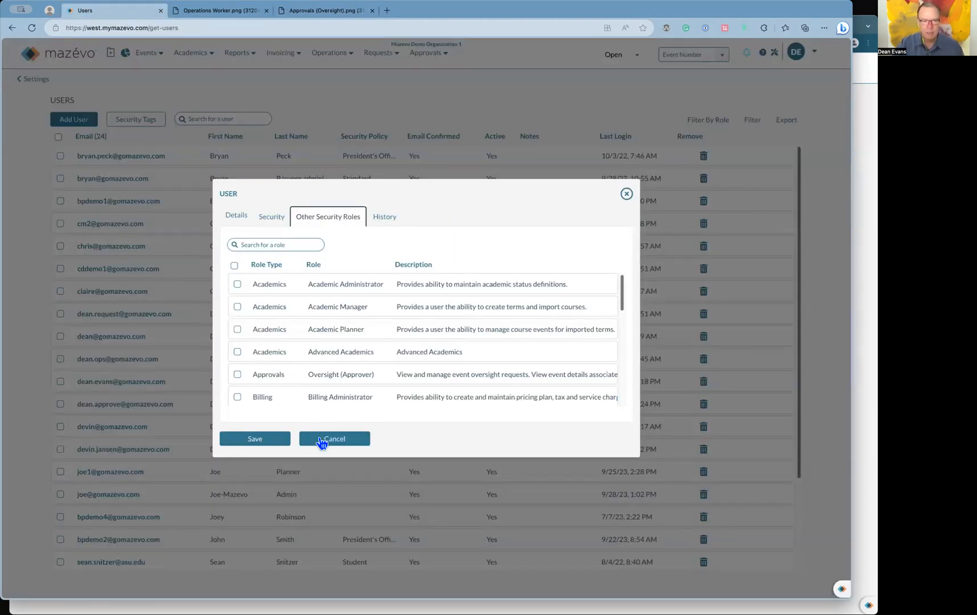
{"action": "left_click", "coordinate": [272, 217]}
{"action": "left_click", "coordinate": [334, 225]}
{"action": "scroll", "coordinate": [362, 345], "scroll_direction": "down", "scroll_amount": 5}
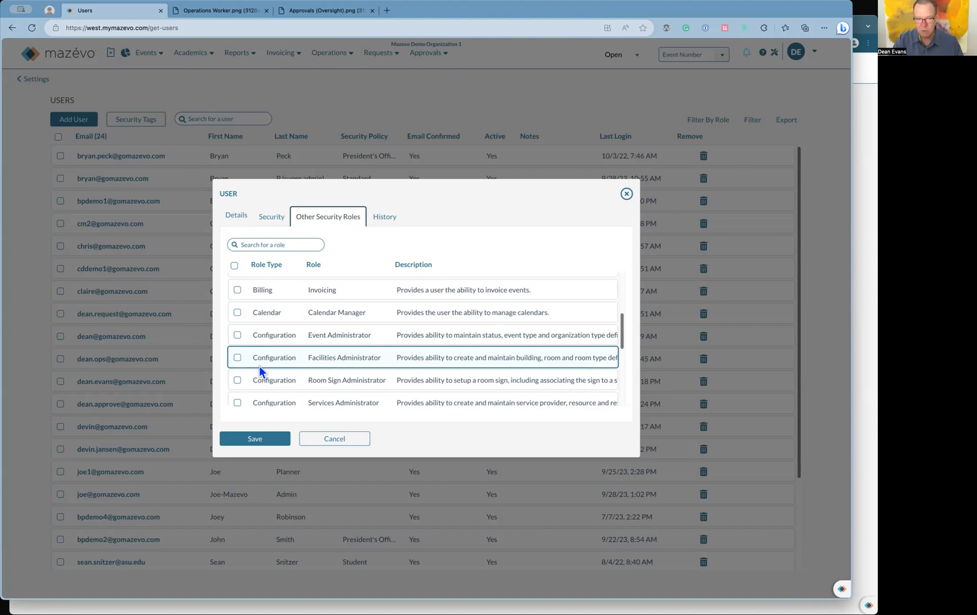
{"action": "scroll", "coordinate": [259, 365], "scroll_direction": "down", "scroll_amount": 2}
{"action": "scroll", "coordinate": [259, 364], "scroll_direction": "down", "scroll_amount": 2}
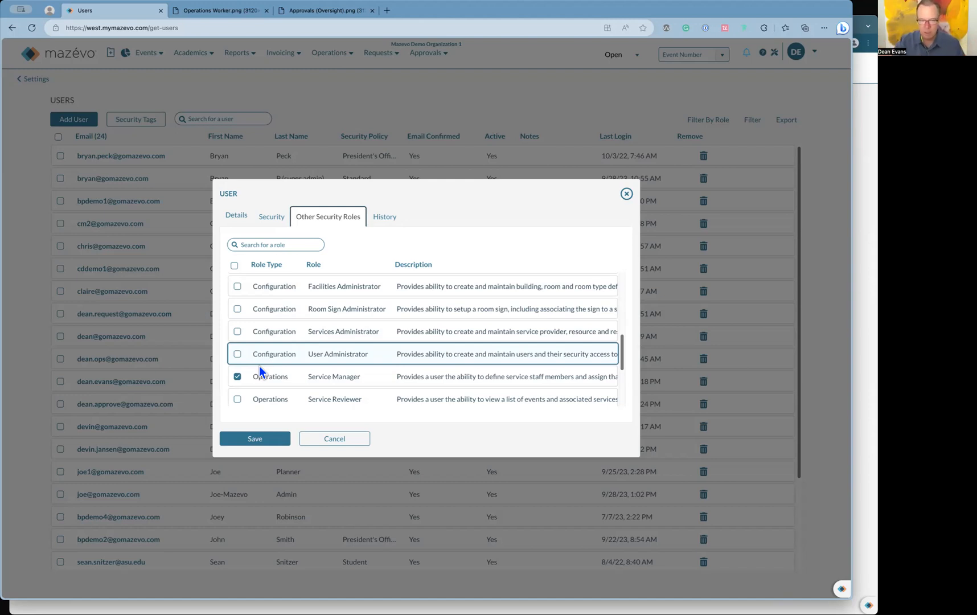
{"action": "left_click", "coordinate": [346, 440]}
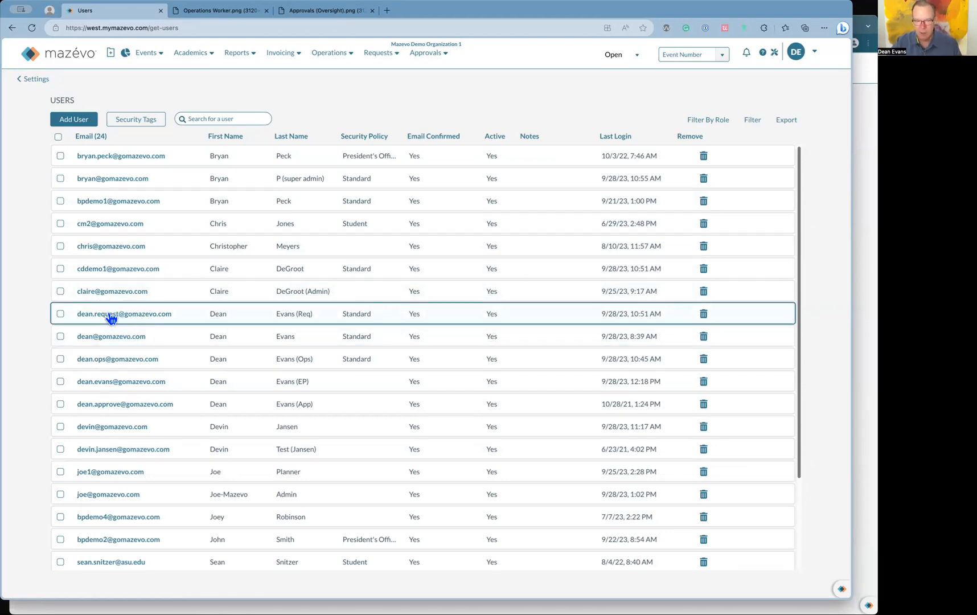
Step: Review the Requester (Req) user's role permissions and security policy, closing the record without saving
{"action": "left_click", "coordinate": [138, 314]}
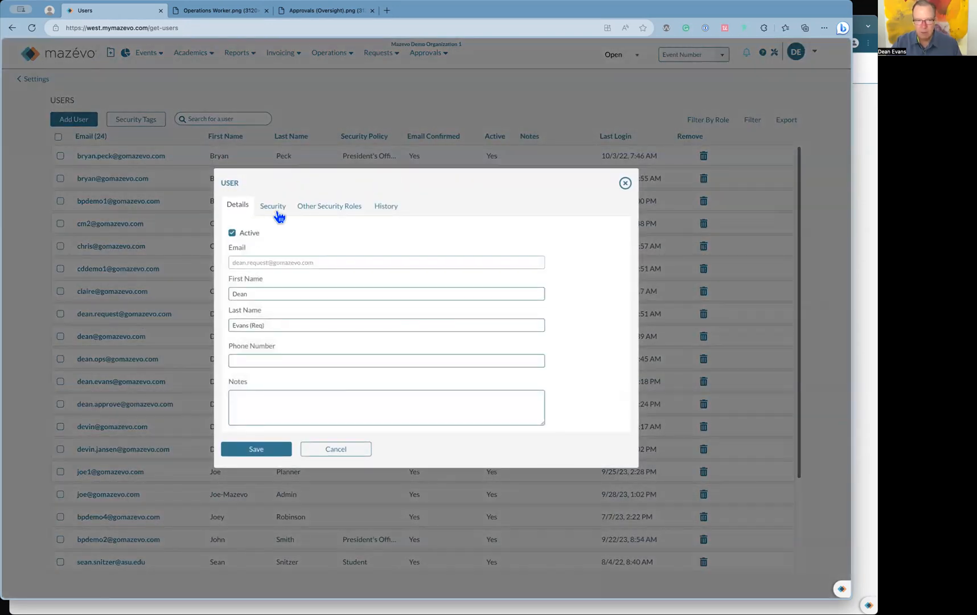
{"action": "left_click", "coordinate": [278, 215]}
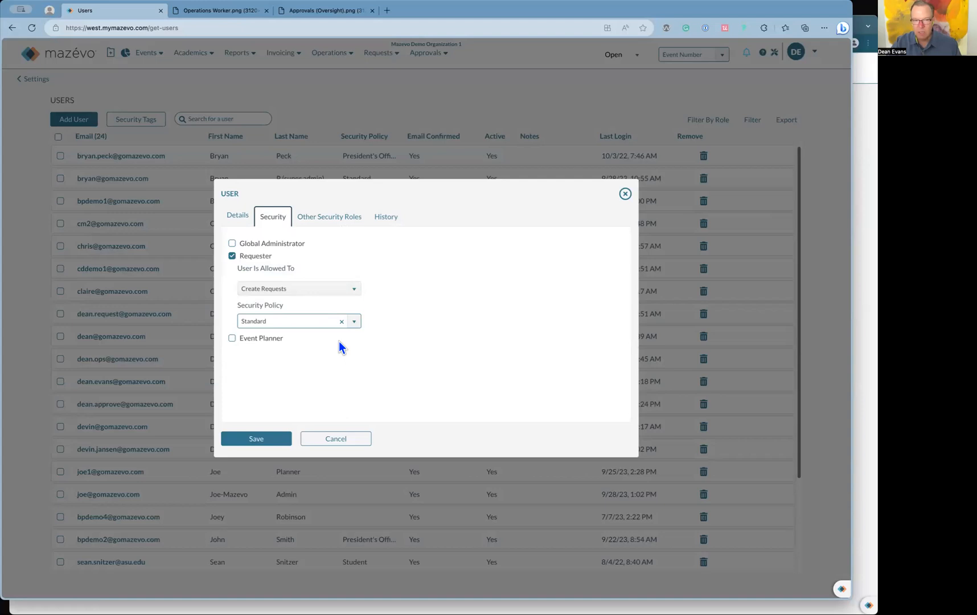
{"action": "left_click", "coordinate": [349, 441]}
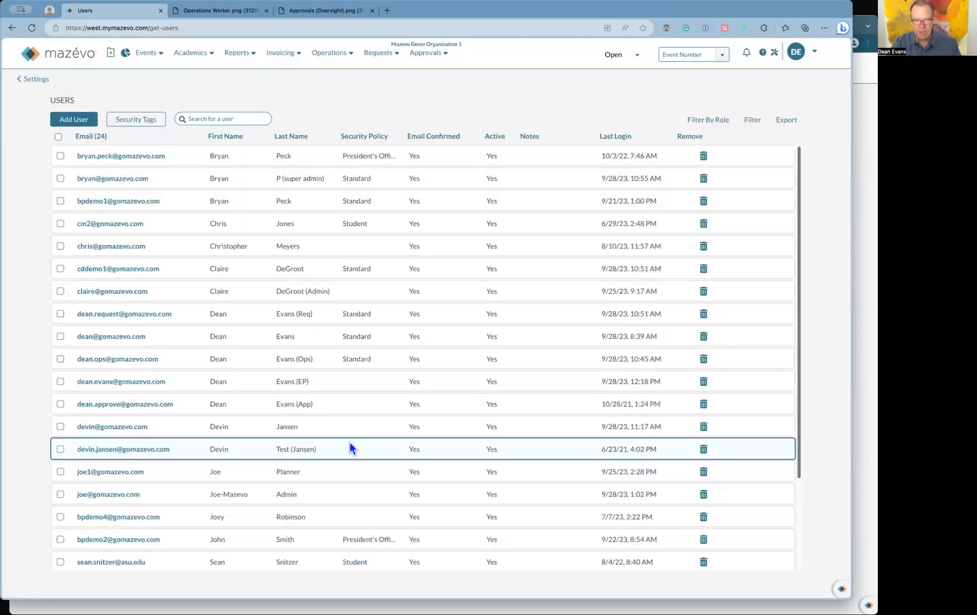
Step: Open the security policies from the settings and examine the Standard policy's name, request email and notes details
{"action": "left_click", "coordinate": [35, 79]}
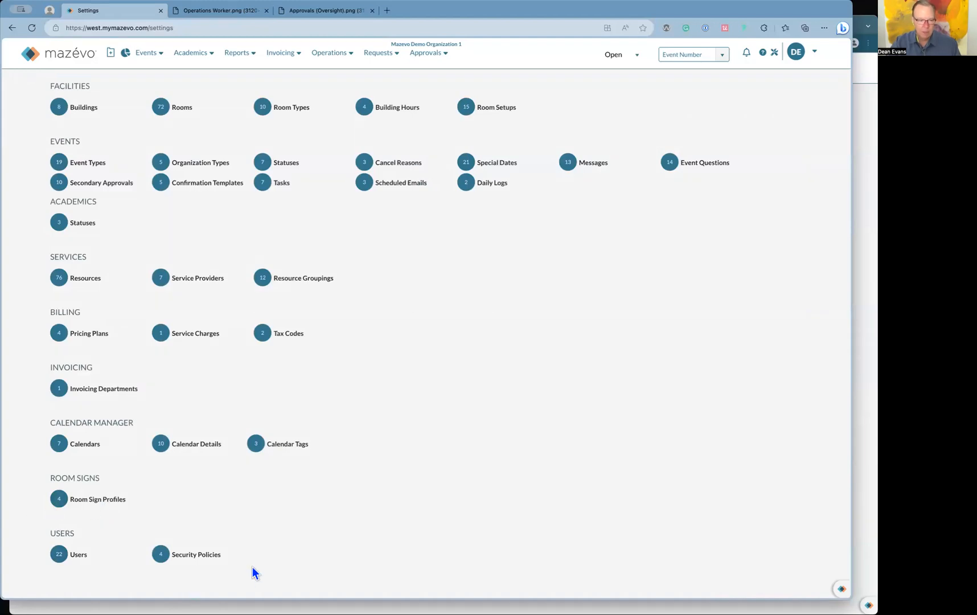
{"action": "left_click", "coordinate": [197, 555]}
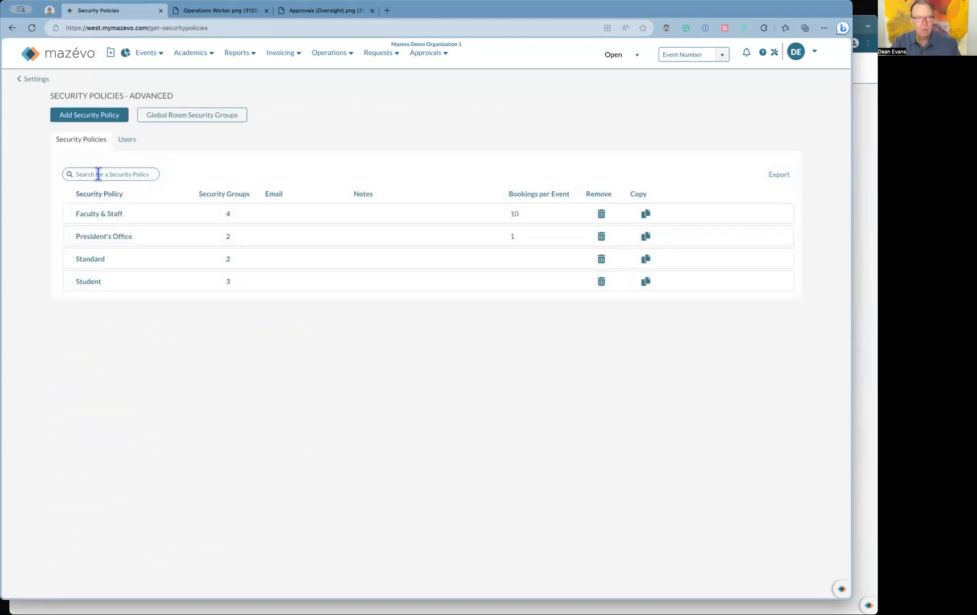
{"action": "left_click", "coordinate": [93, 262]}
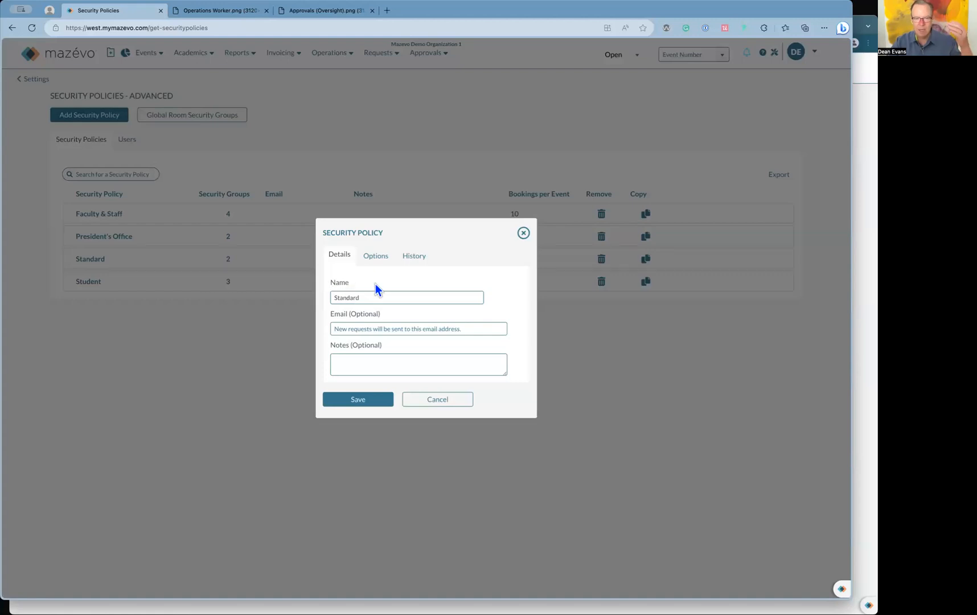
{"action": "left_click", "coordinate": [394, 331]}
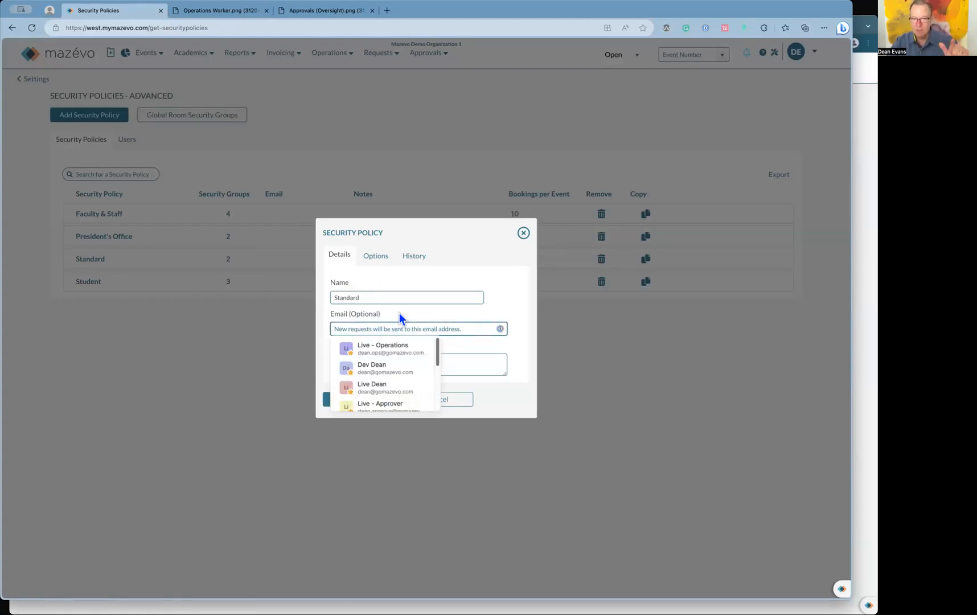
{"action": "left_click", "coordinate": [392, 316]}
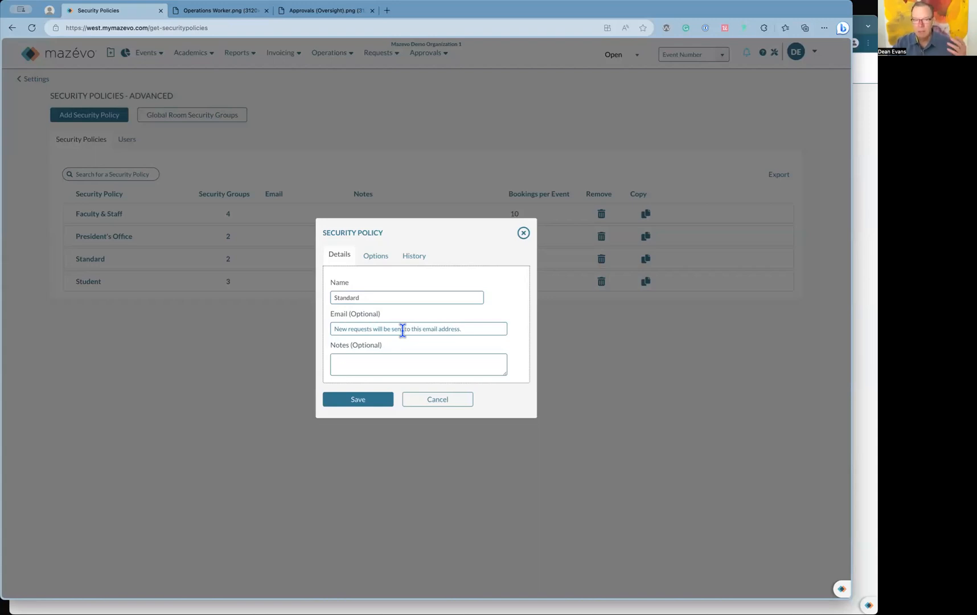
Step: Review the Standard policy's options, toggling Show Billing Code on and off, and close the policy without saving
{"action": "left_click", "coordinate": [383, 259]}
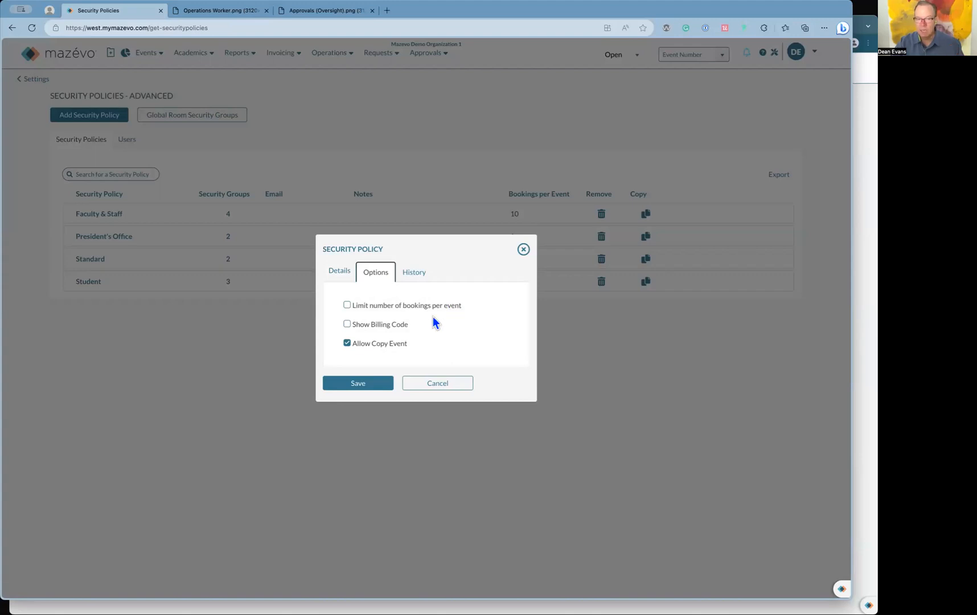
{"action": "left_click", "coordinate": [398, 328]}
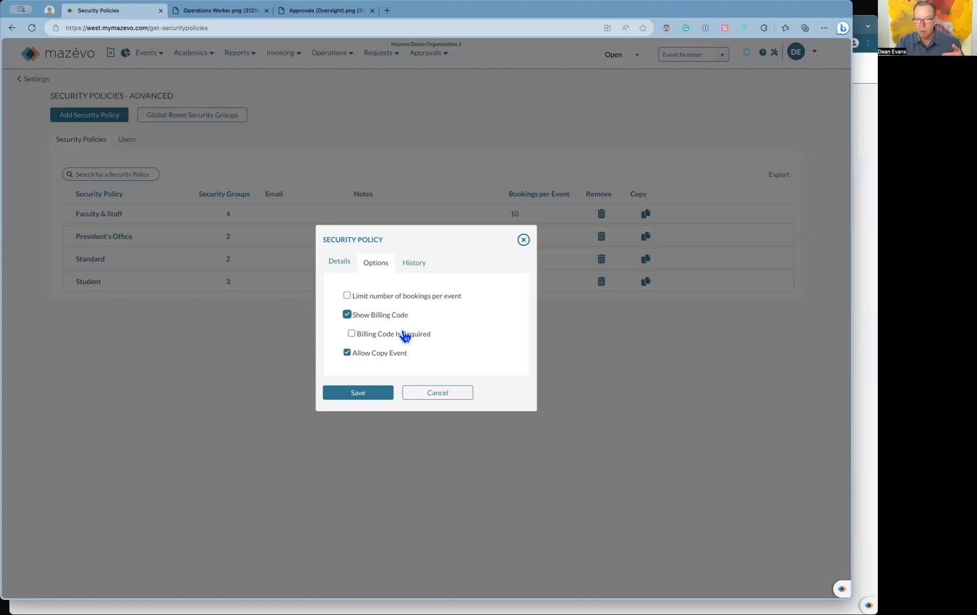
{"action": "left_click", "coordinate": [395, 318]}
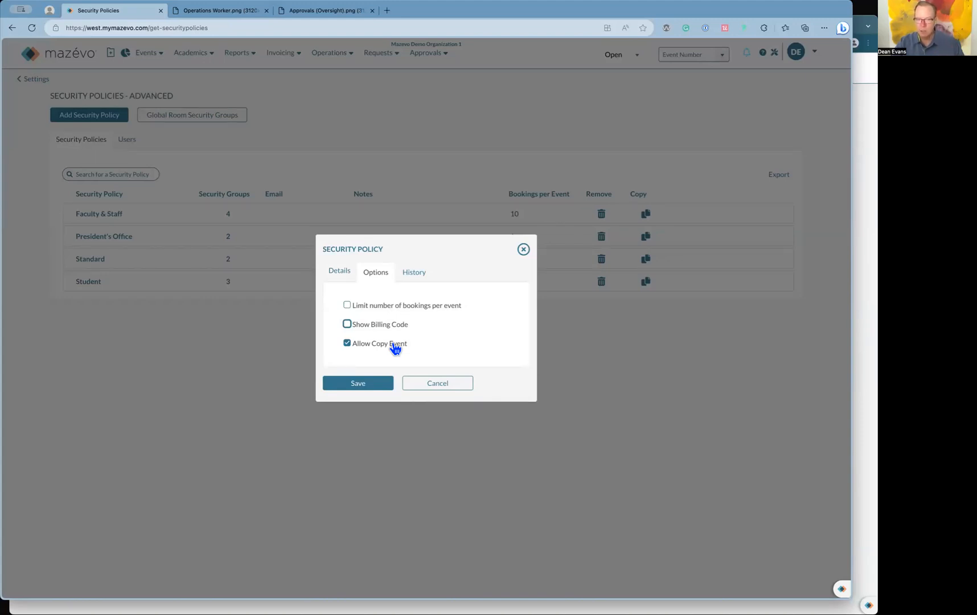
{"action": "left_click", "coordinate": [424, 384]}
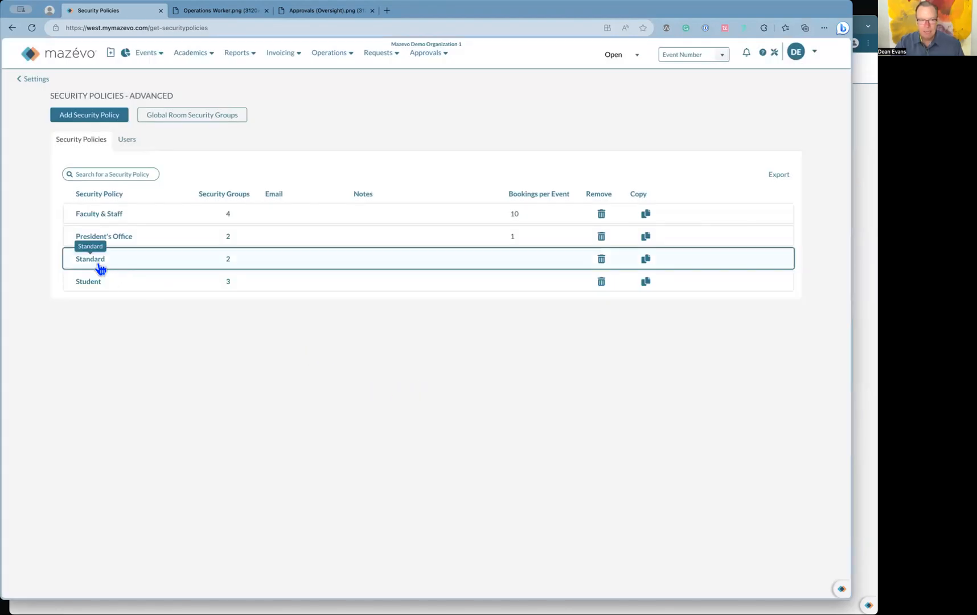
Step: Compare the room security groups of the Standard and Faculty & Staff policies, and open the Standard policy's groups
{"action": "mouse_move", "coordinate": [206, 263]}
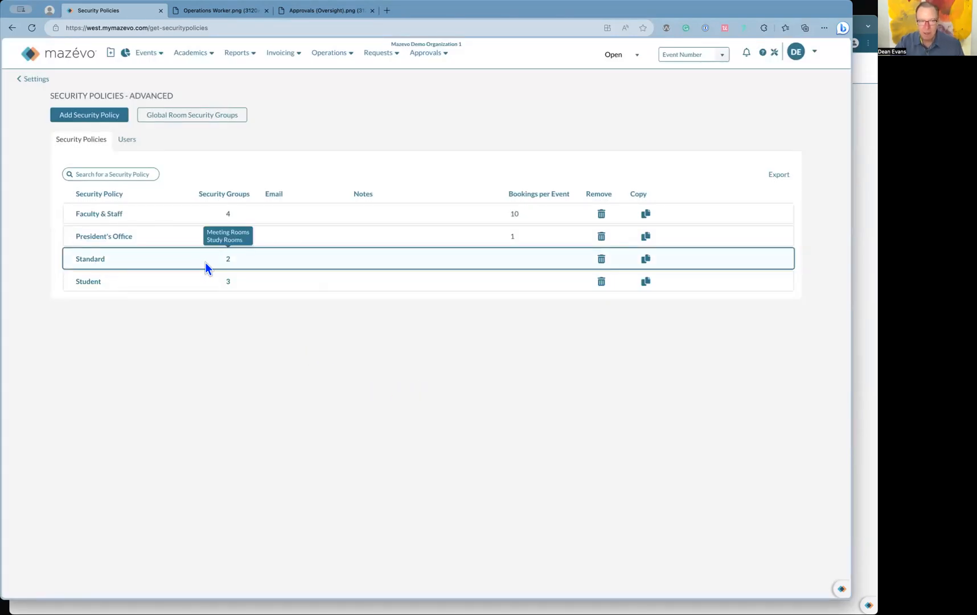
{"action": "mouse_move", "coordinate": [231, 221]}
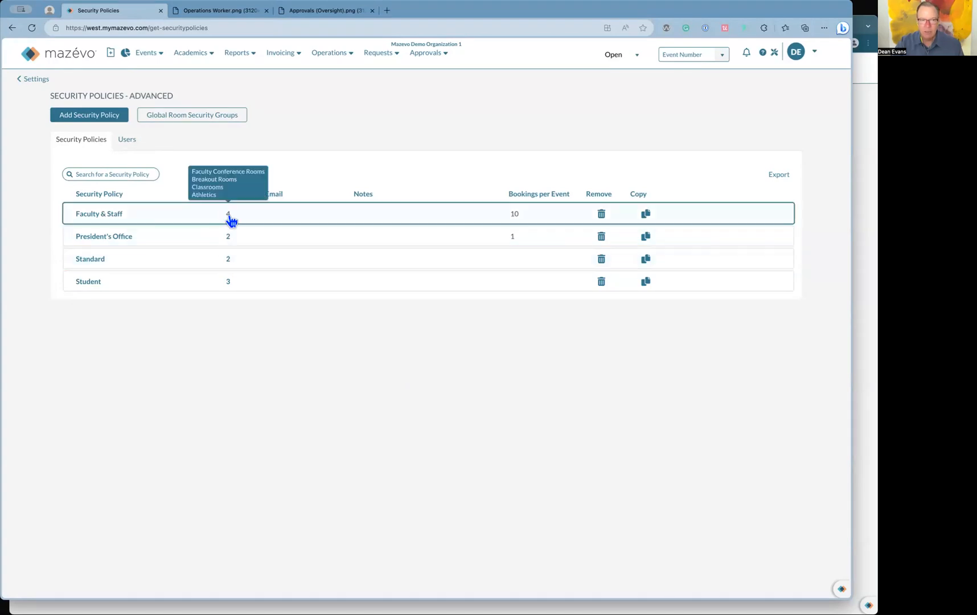
{"action": "left_click", "coordinate": [228, 260]}
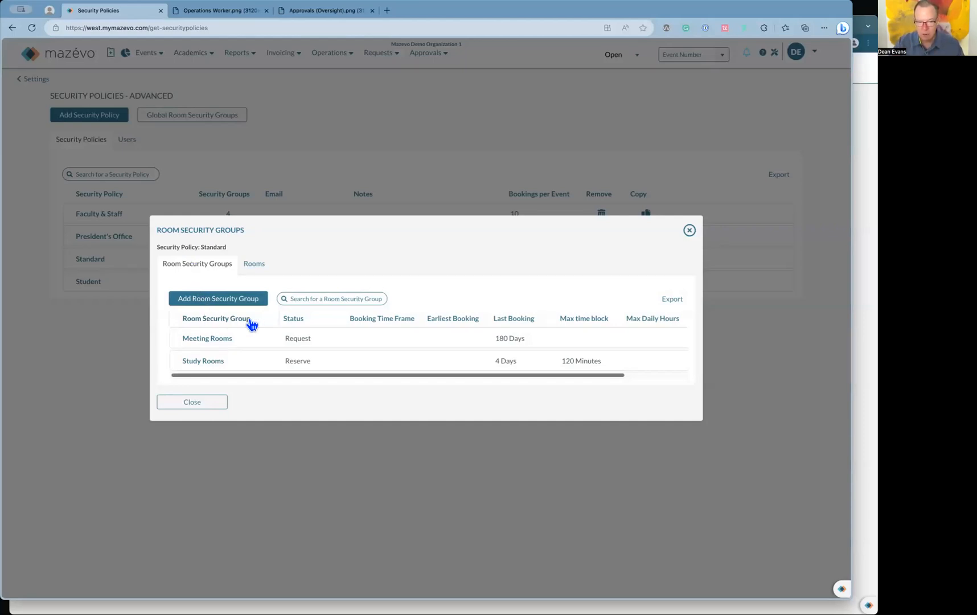
Step: Start a new room security group named "test" for the Standard policy
{"action": "left_click", "coordinate": [242, 303]}
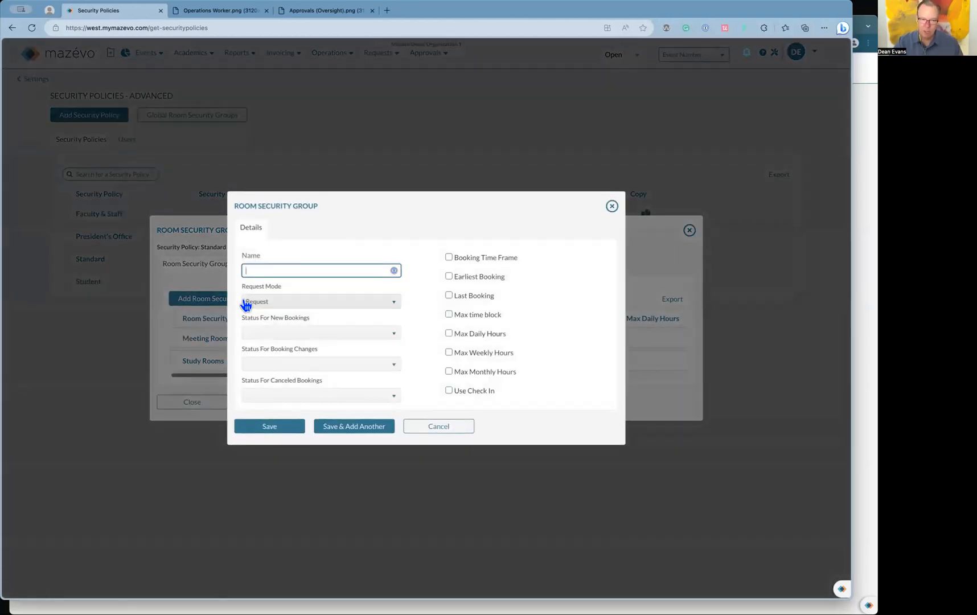
{"action": "type", "text": "test"}
{"action": "key", "text": "Tab"}
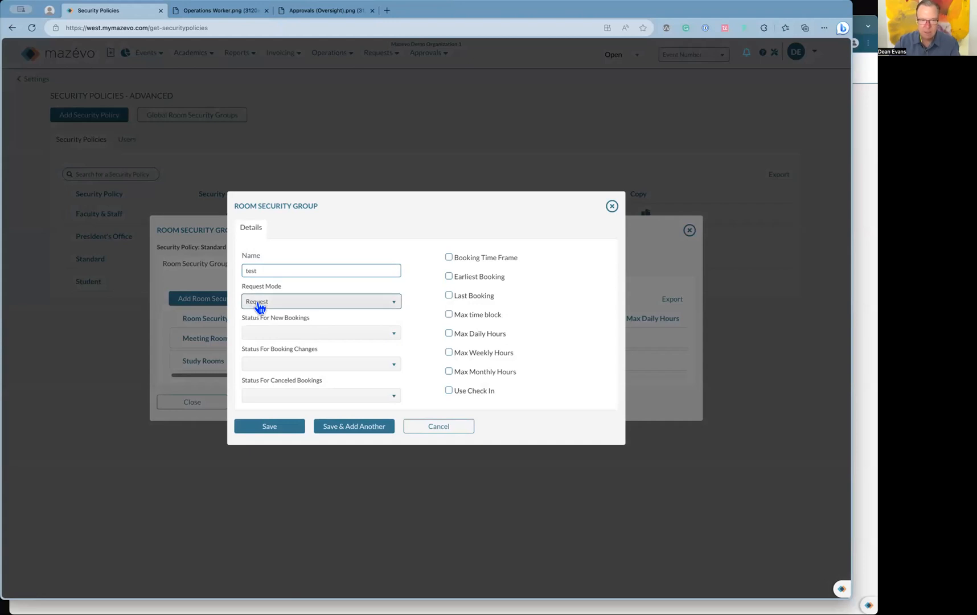
Step: Try the Reserve request mode, switch back to Request, and view the statuses available for new bookings without choosing one
{"action": "left_click", "coordinate": [290, 305]}
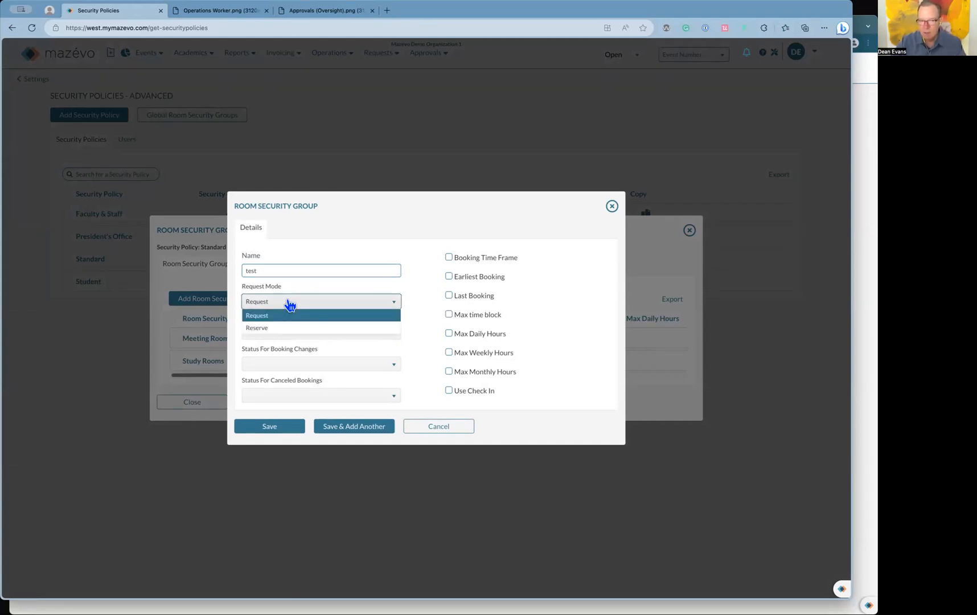
{"action": "left_click", "coordinate": [267, 330]}
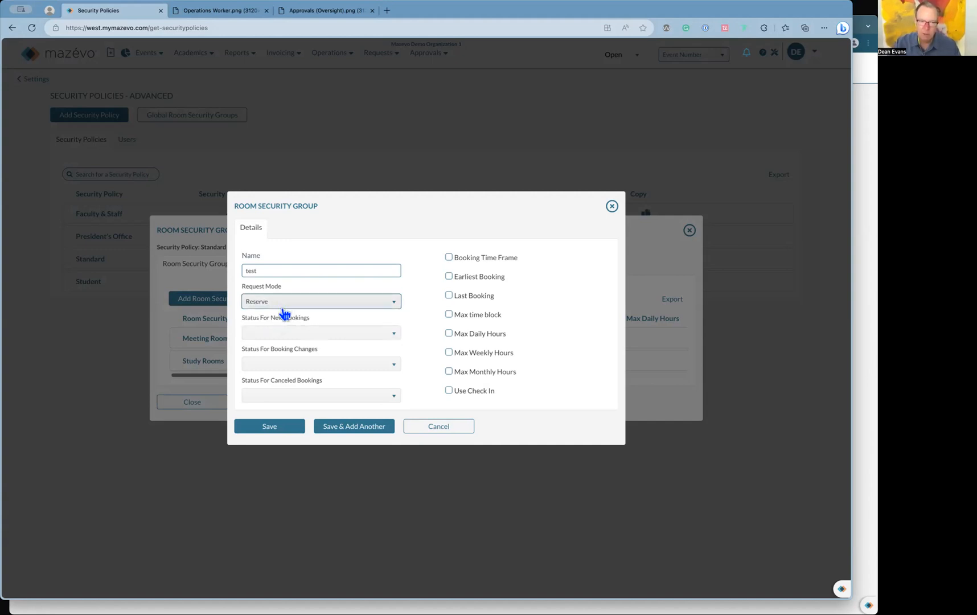
{"action": "left_click", "coordinate": [283, 305]}
{"action": "left_click", "coordinate": [283, 313]}
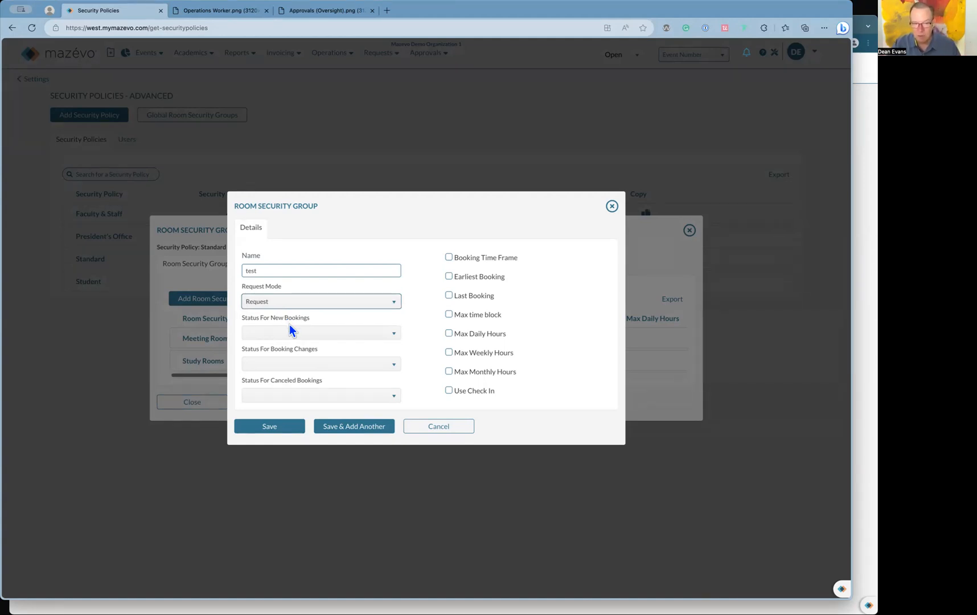
{"action": "left_click", "coordinate": [292, 334]}
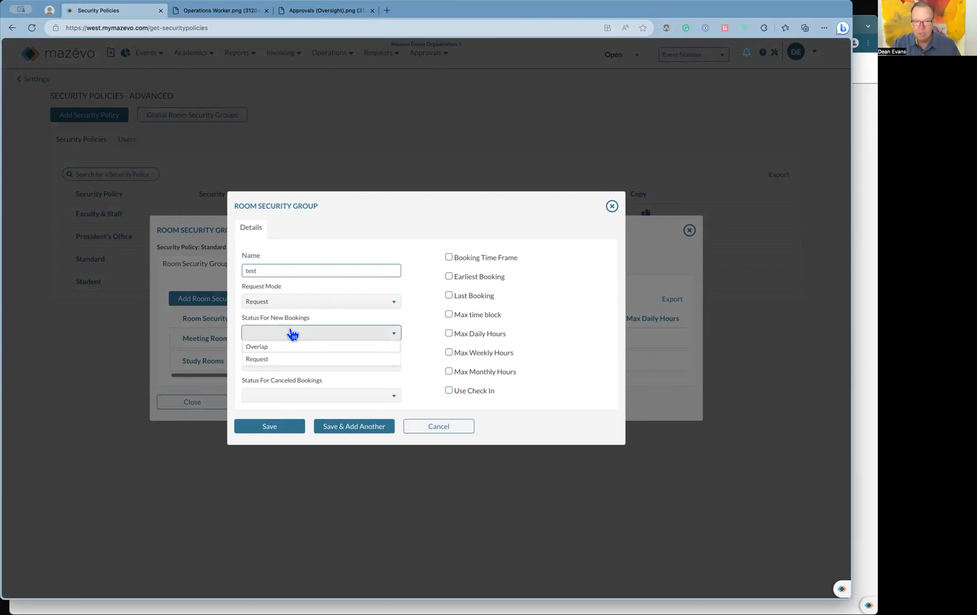
{"action": "left_click", "coordinate": [337, 315]}
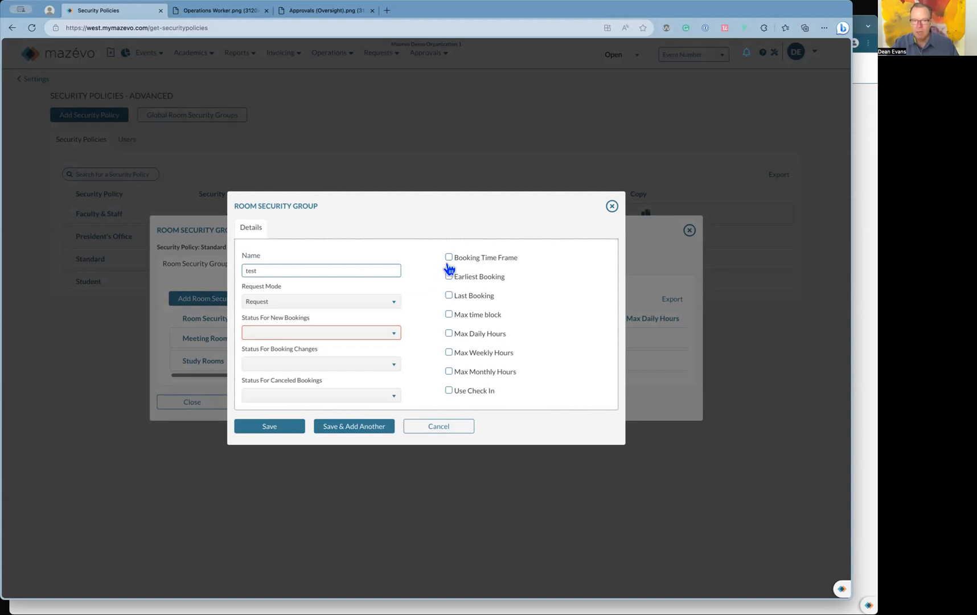
Step: Enable the group's booking time frame and set it from 08:00 AM to 12:00 PM
{"action": "left_click", "coordinate": [470, 258]}
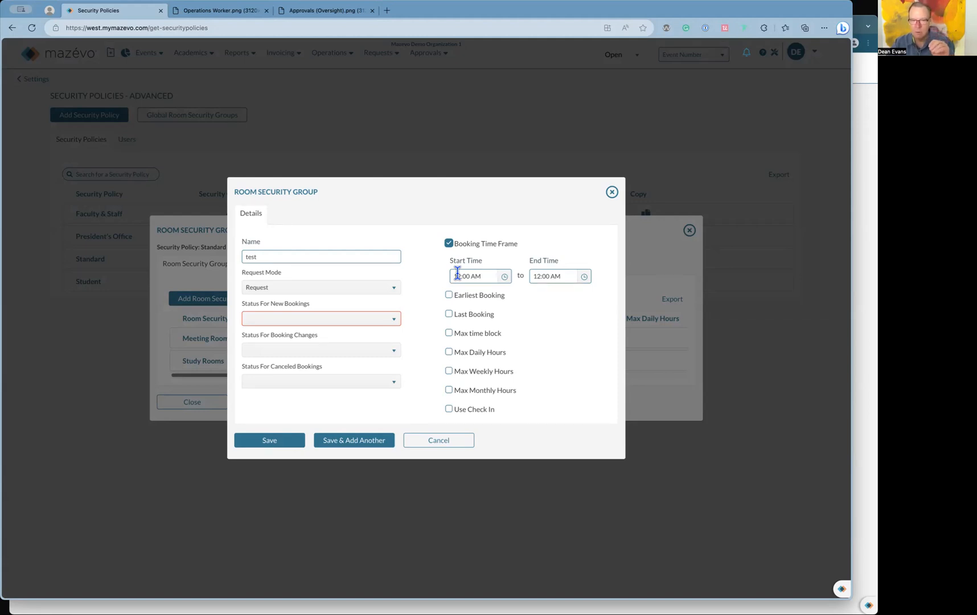
{"action": "left_click", "coordinate": [458, 273]}
{"action": "type", "text": "8"}
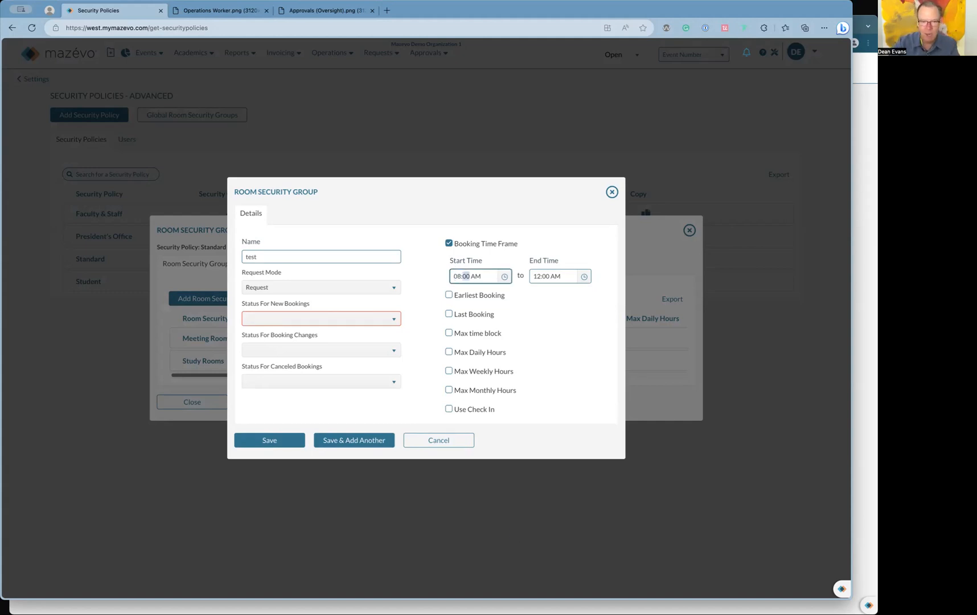
{"action": "key", "text": "Tab"}
{"action": "type", "text": "1200p"}
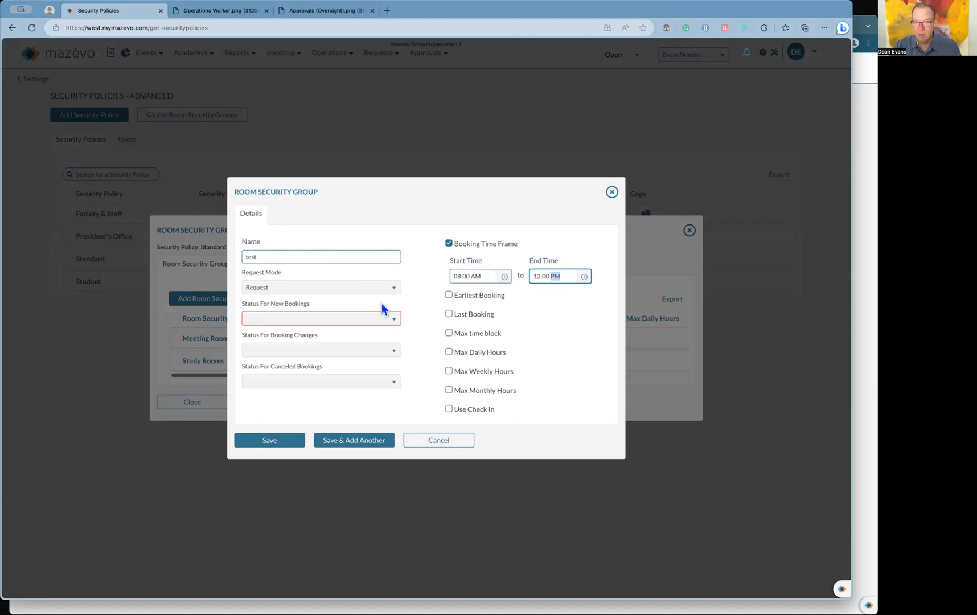
Step: Enable the earliest booking limit and set it to 72 hours before an event, after trying 24
{"action": "left_click", "coordinate": [503, 297]}
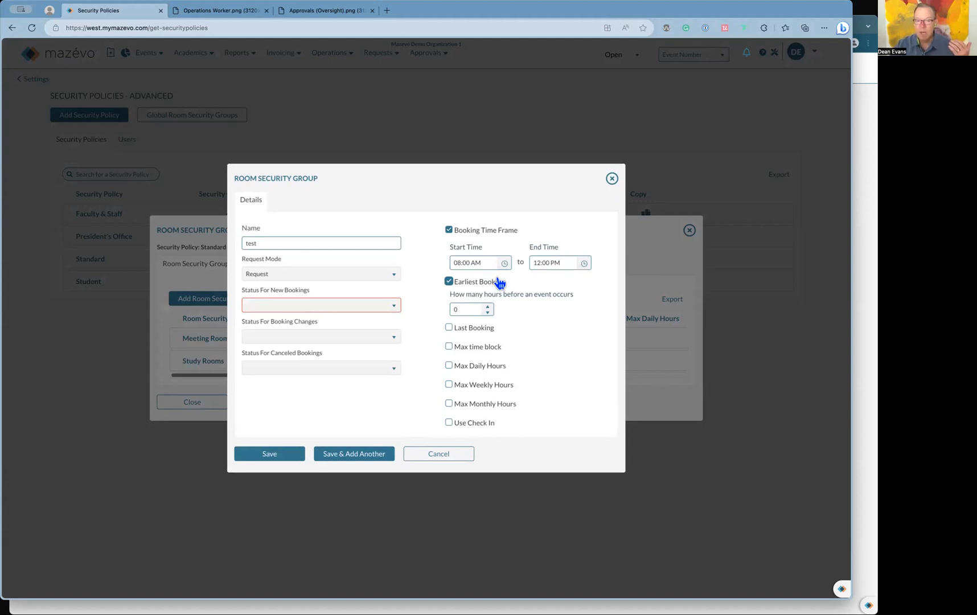
{"action": "left_click", "coordinate": [469, 310]}
{"action": "type", "text": "24"}
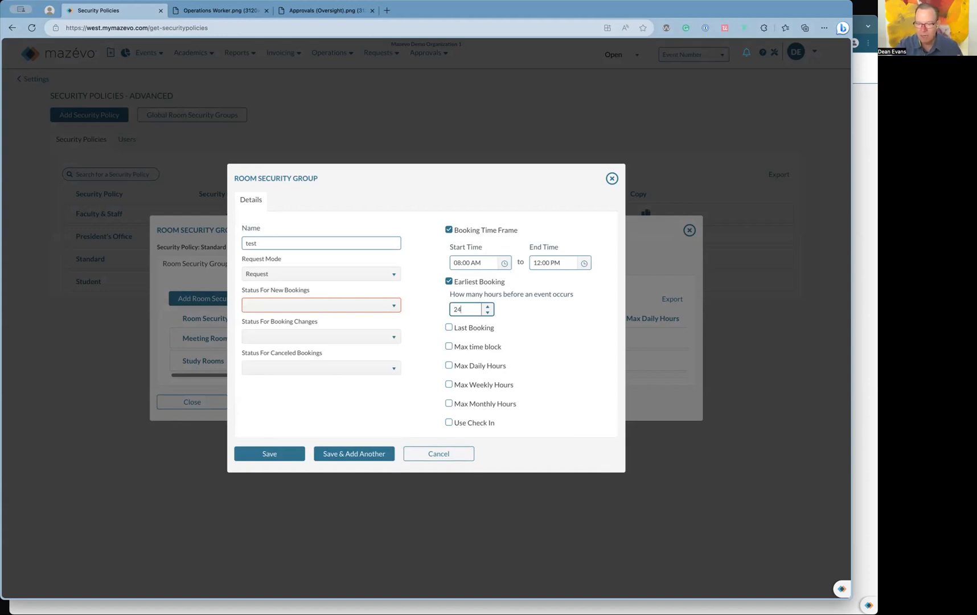
{"action": "key", "text": "BackSpace"}
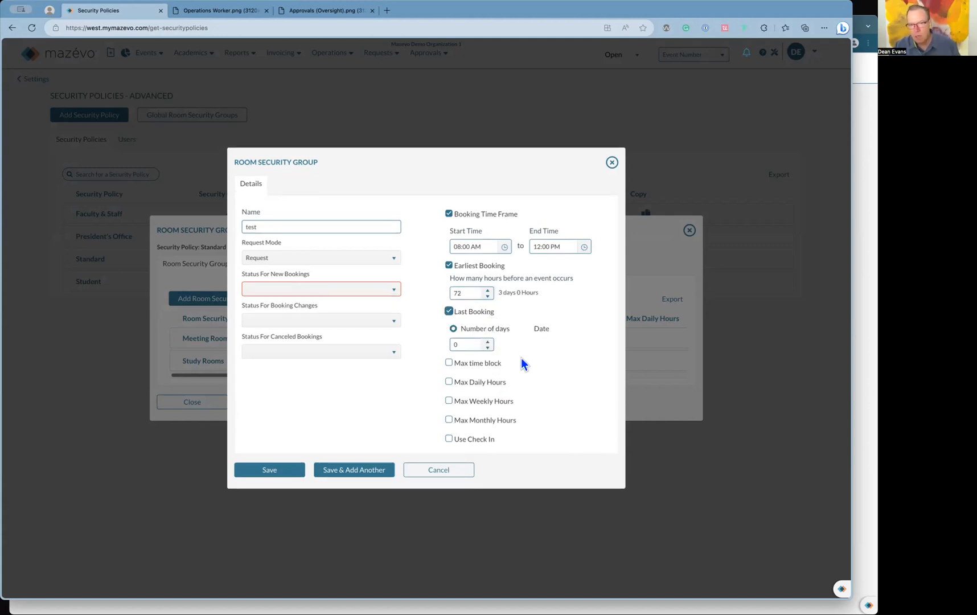
Step: Set the last booking limit to 180 days, trying the Date option before returning to Number of days
{"action": "left_click", "coordinate": [458, 345]}
{"action": "type", "text": "180"}
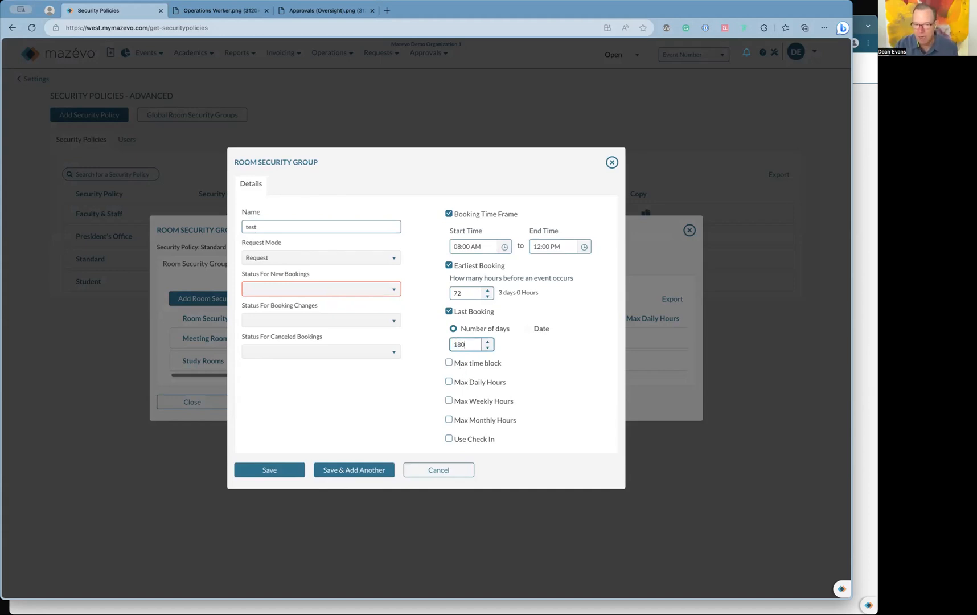
{"action": "left_click", "coordinate": [527, 328]}
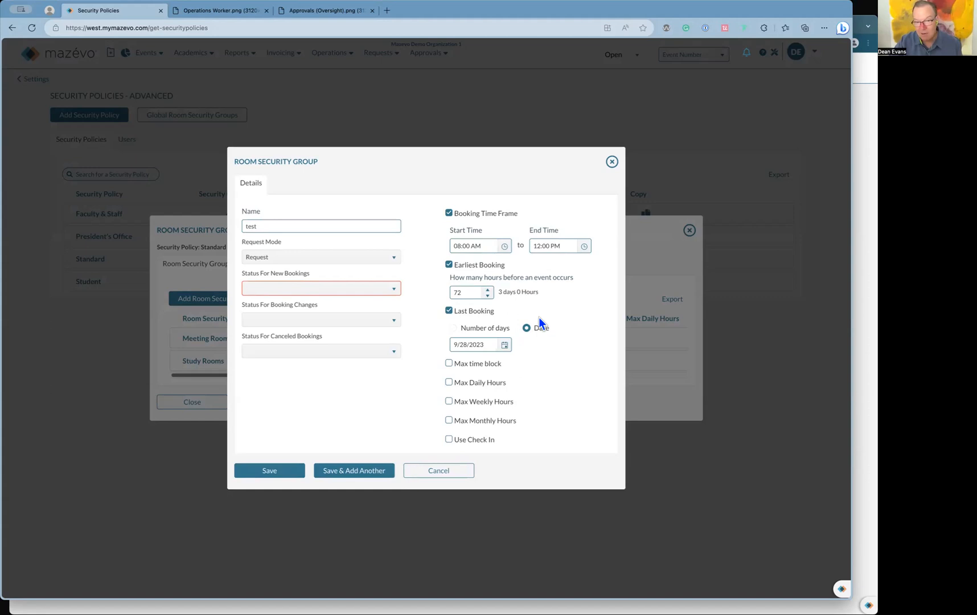
{"action": "left_click", "coordinate": [494, 335]}
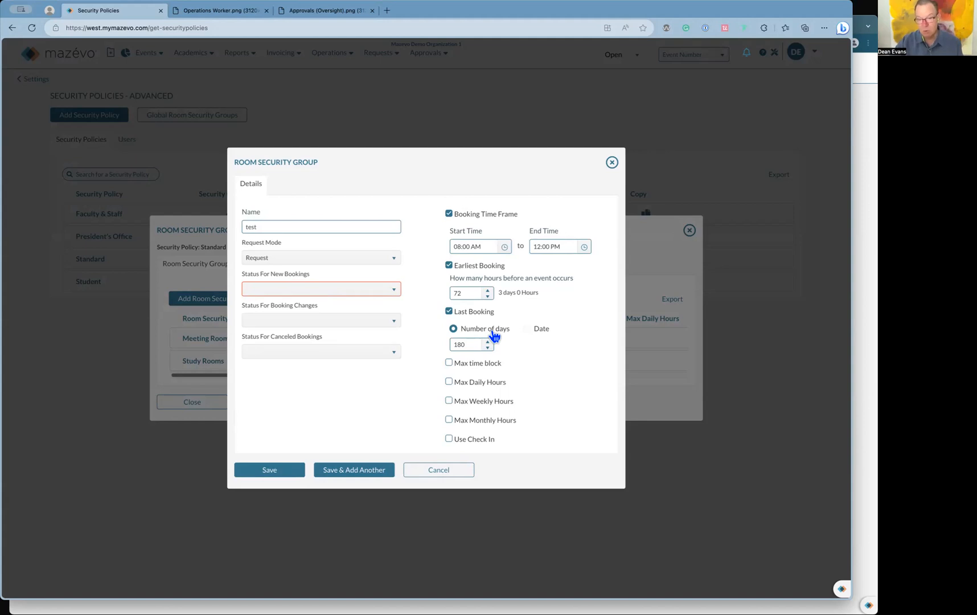
Step: Enable a maximum time block of 60 minutes and a maximum of 4 daily hours for the group
{"action": "left_click", "coordinate": [487, 368]}
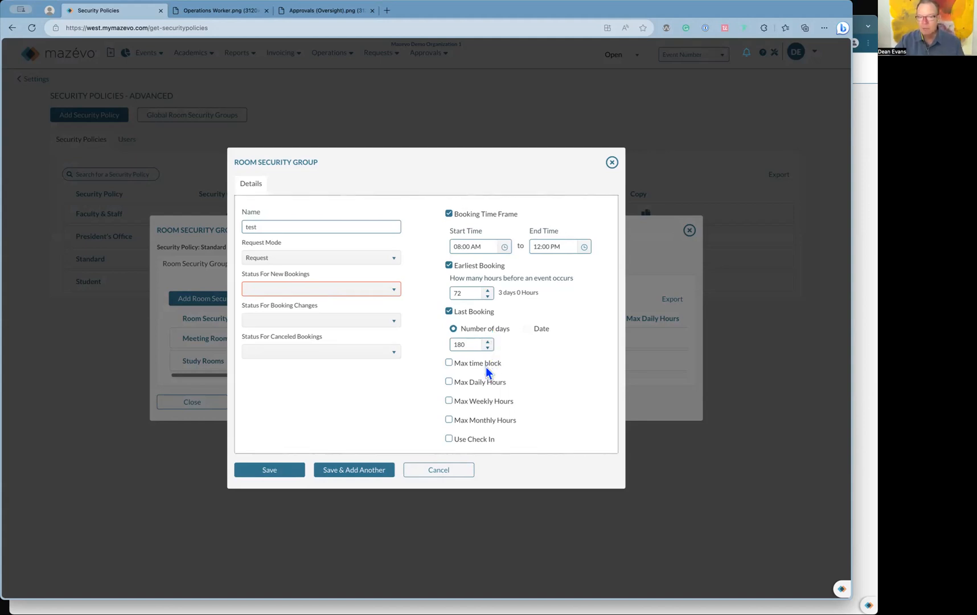
{"action": "double_click", "coordinate": [479, 376]}
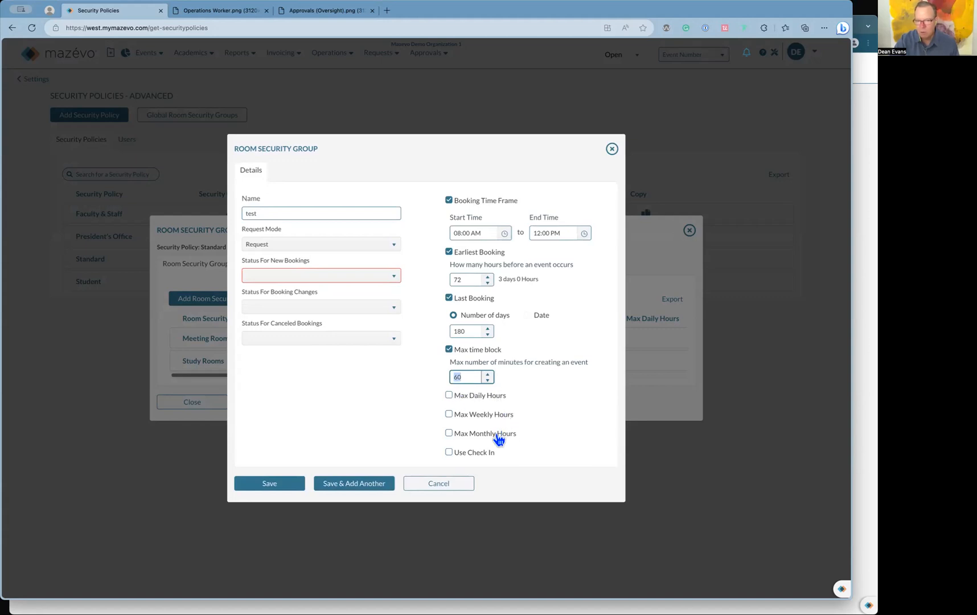
{"action": "left_click", "coordinate": [504, 400]}
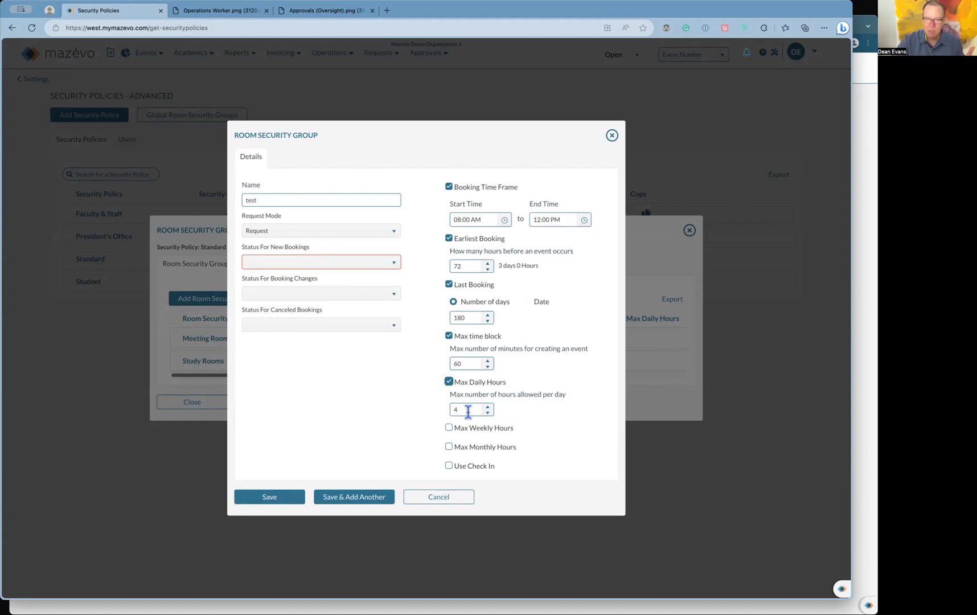
{"action": "left_click", "coordinate": [476, 364]}
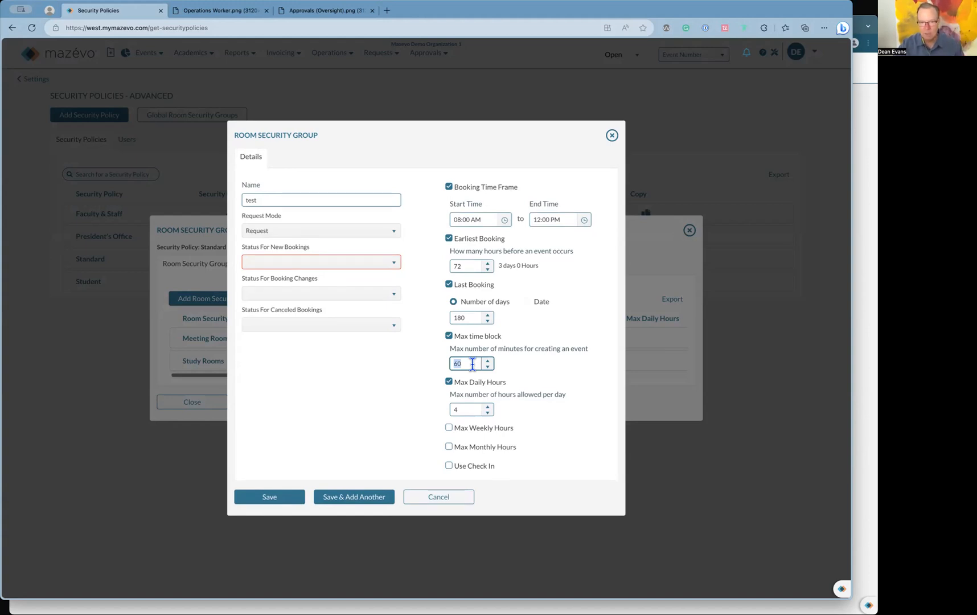
Step: Enable the maximum weekly hours at 5 and the maximum monthly hours at 30
{"action": "left_click", "coordinate": [499, 429]}
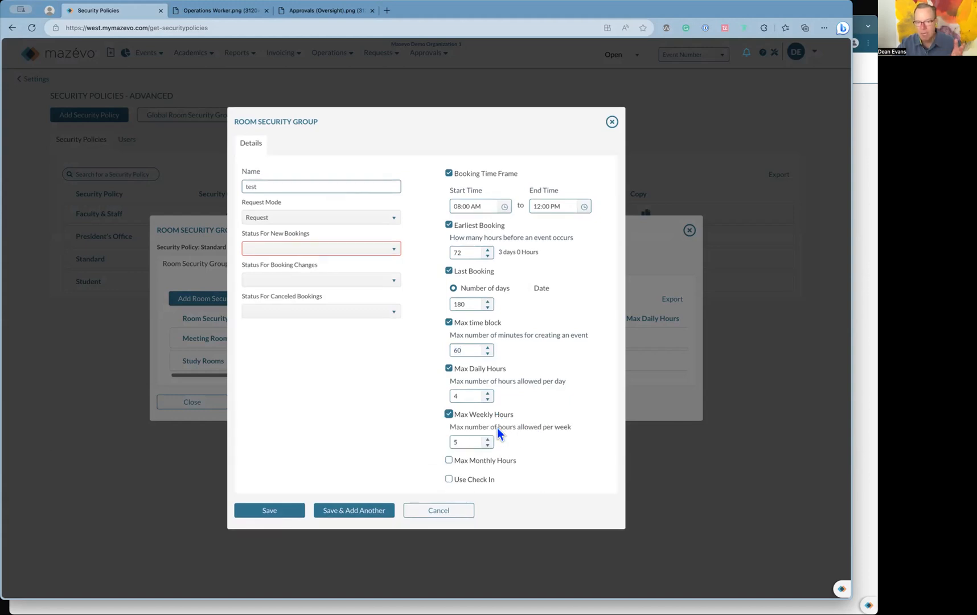
{"action": "left_click", "coordinate": [503, 460]}
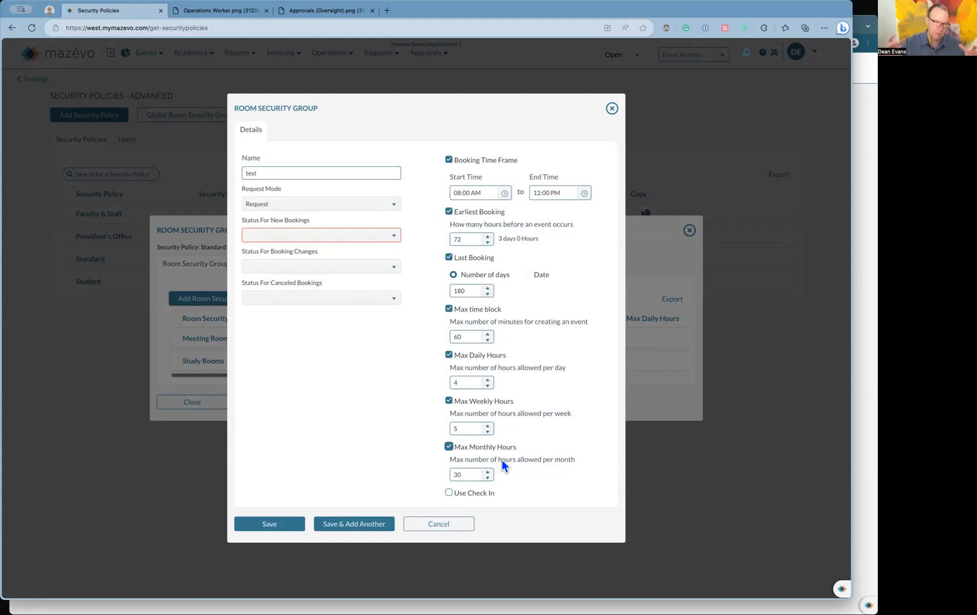
{"action": "left_click", "coordinate": [450, 446]}
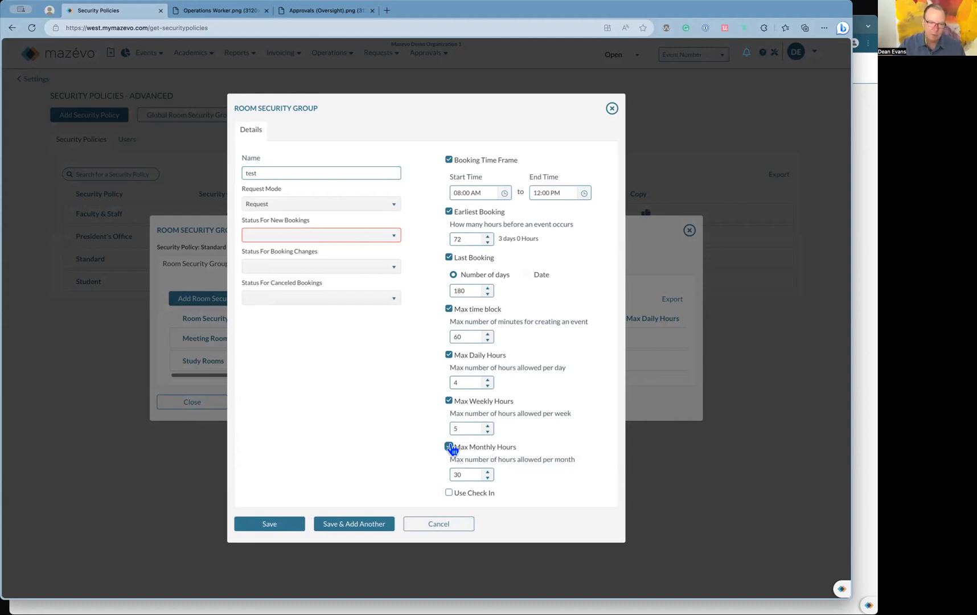
Step: Turn off the weekly, daily and monthly hour limits and discard the new test room security group
{"action": "left_click", "coordinate": [449, 414]}
{"action": "left_click", "coordinate": [449, 382]}
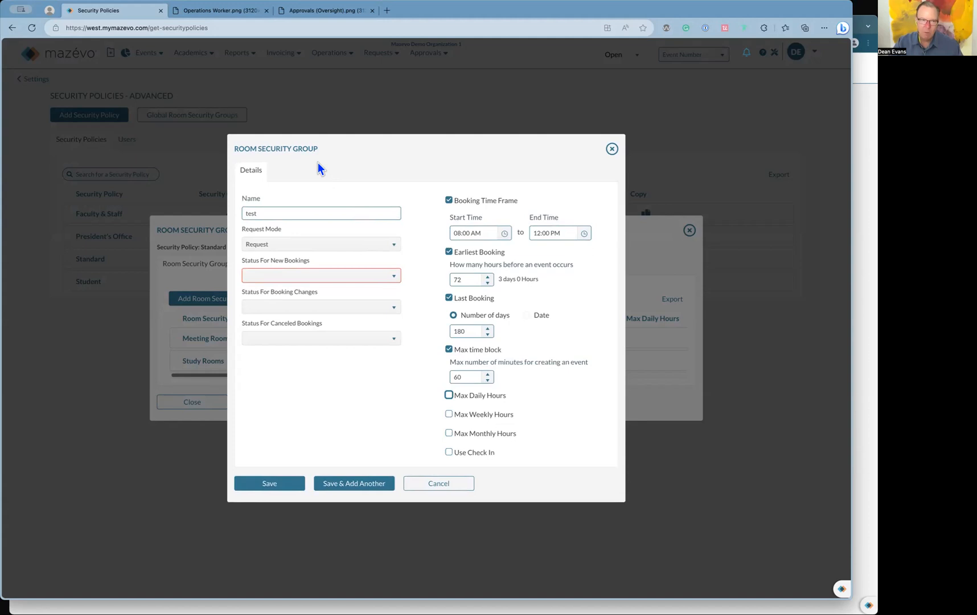
{"action": "left_click", "coordinate": [431, 483]}
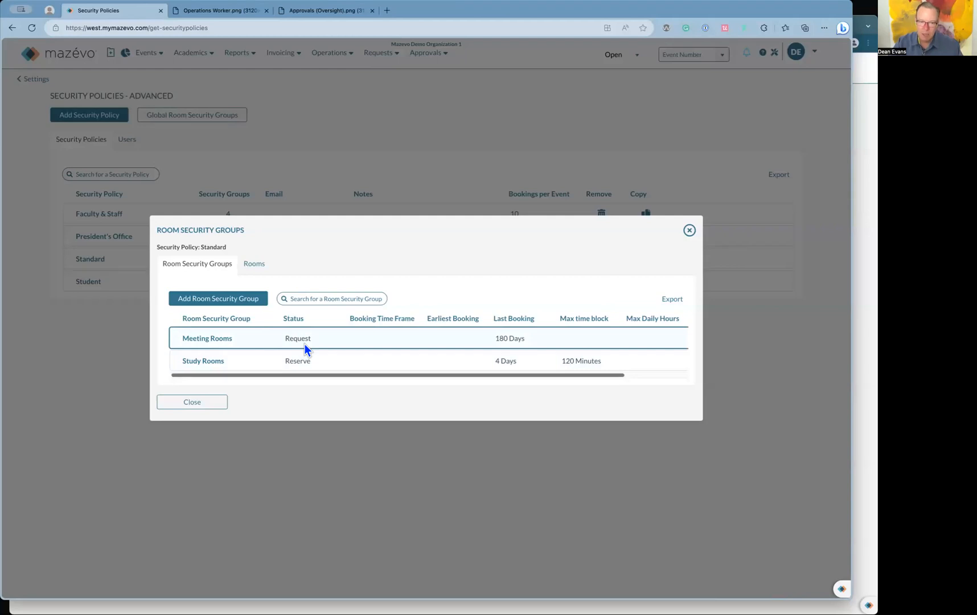
Step: Examine the Standard policy's room list to see which room security group each room is assigned to
{"action": "left_click", "coordinate": [263, 271]}
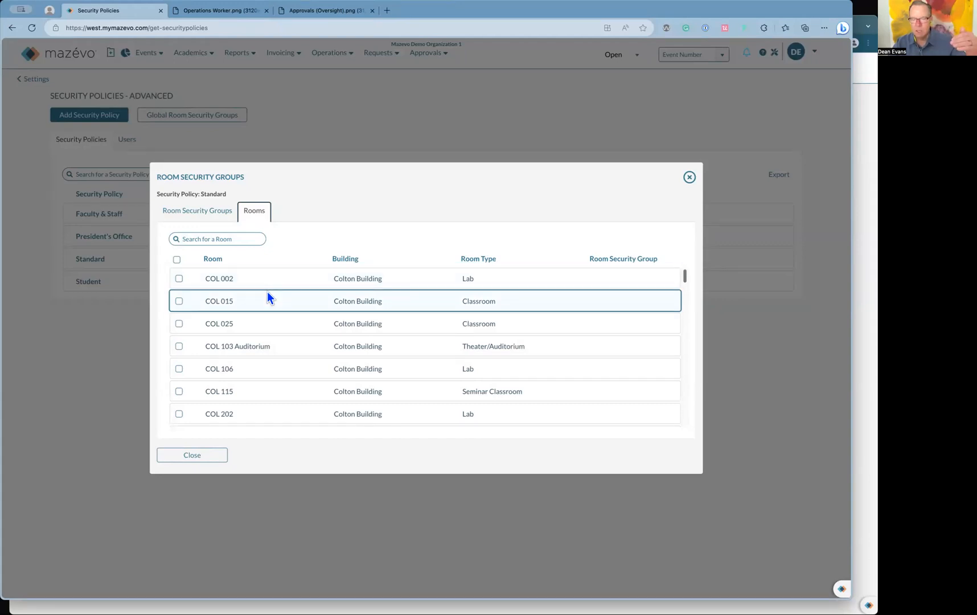
{"action": "scroll", "coordinate": [268, 294], "scroll_direction": "down", "scroll_amount": 1}
{"action": "scroll", "coordinate": [267, 291], "scroll_direction": "up", "scroll_amount": 1}
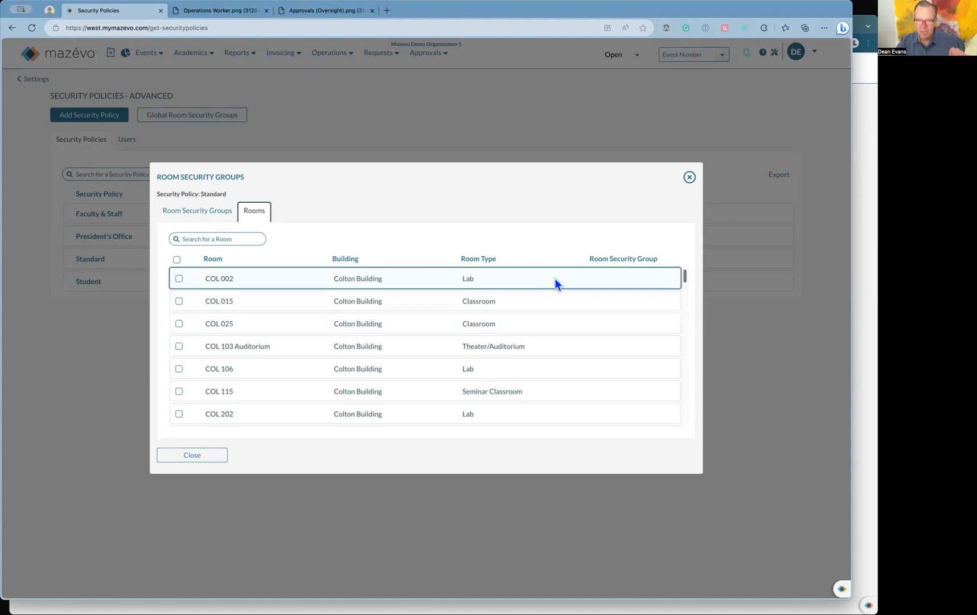
{"action": "scroll", "coordinate": [555, 278], "scroll_direction": "down", "scroll_amount": 2}
{"action": "scroll", "coordinate": [555, 278], "scroll_direction": "down", "scroll_amount": 1}
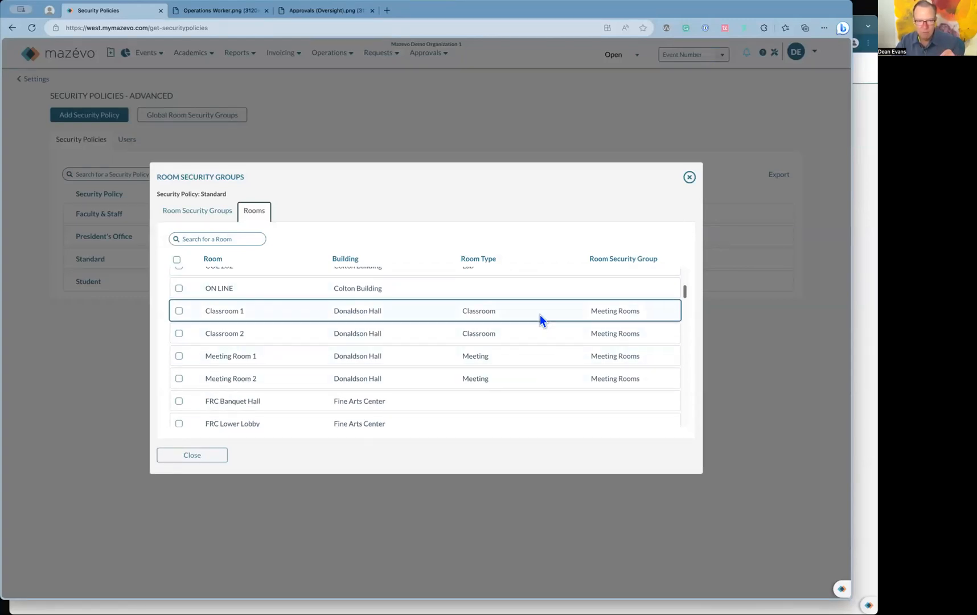
{"action": "left_click", "coordinate": [225, 214]}
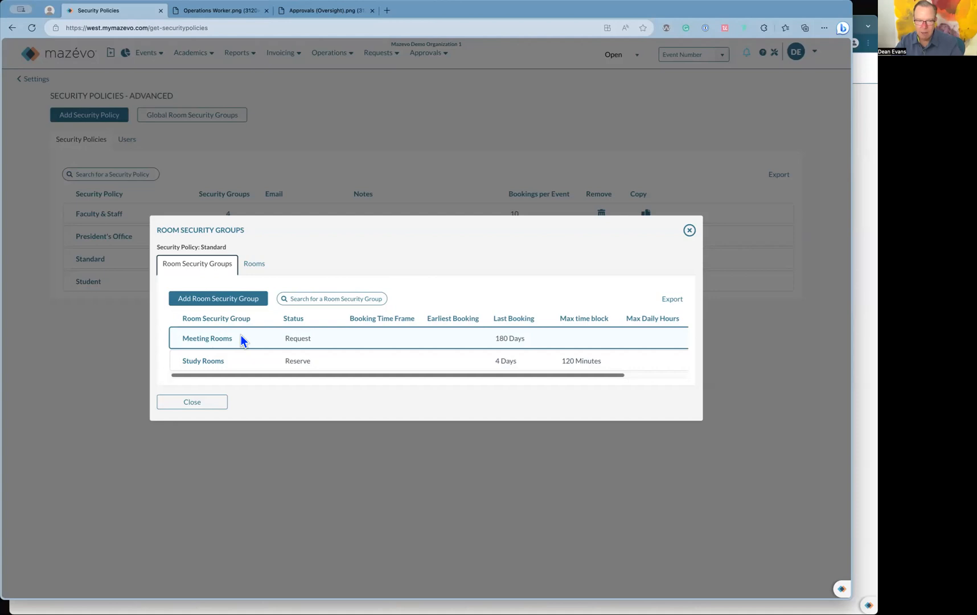
{"action": "left_click", "coordinate": [254, 264]}
{"action": "scroll", "coordinate": [589, 340], "scroll_direction": "down", "scroll_amount": 15}
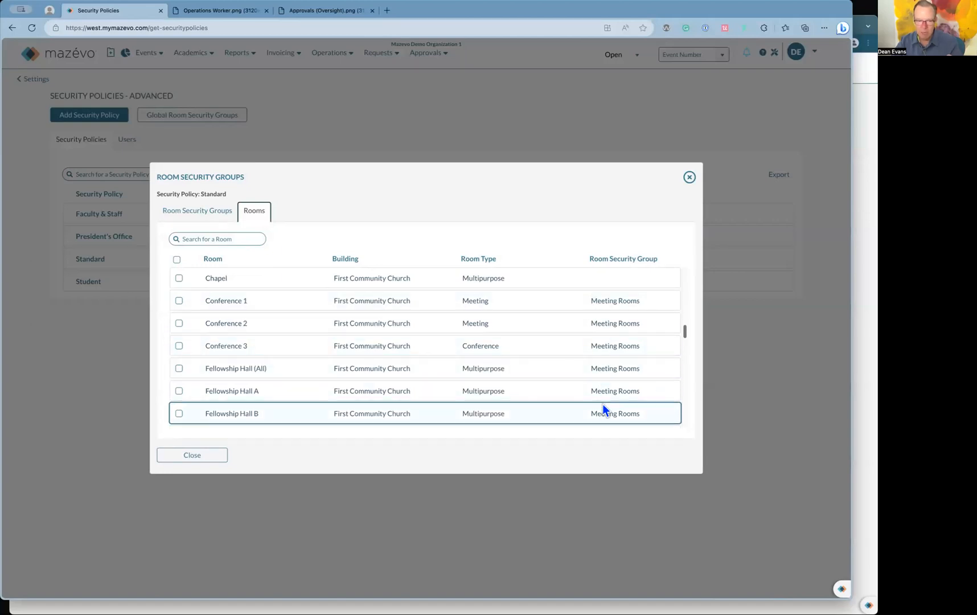
{"action": "scroll", "coordinate": [602, 404], "scroll_direction": "down", "scroll_amount": 2}
{"action": "scroll", "coordinate": [603, 403], "scroll_direction": "down", "scroll_amount": 5}
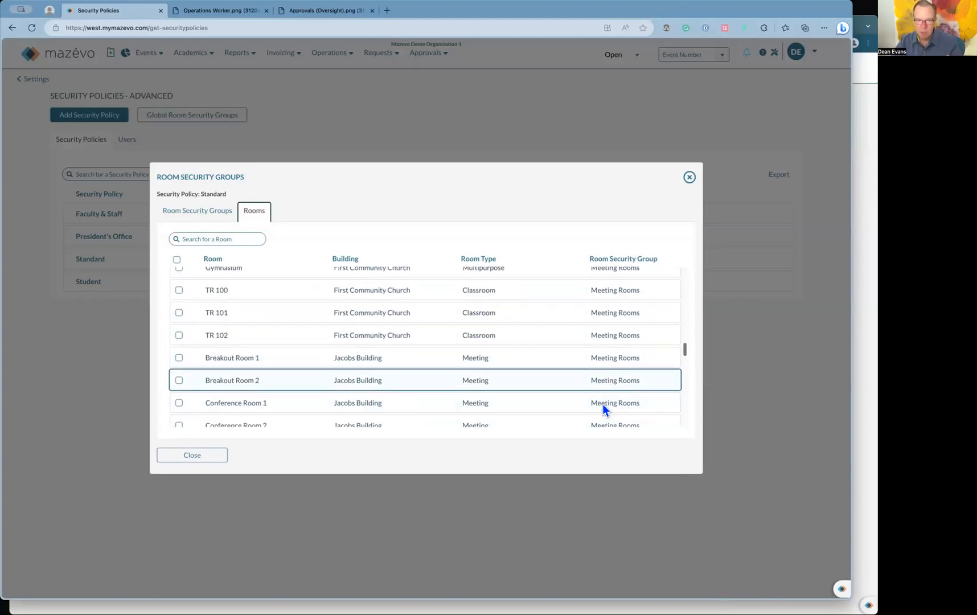
{"action": "scroll", "coordinate": [602, 408], "scroll_direction": "down", "scroll_amount": 5}
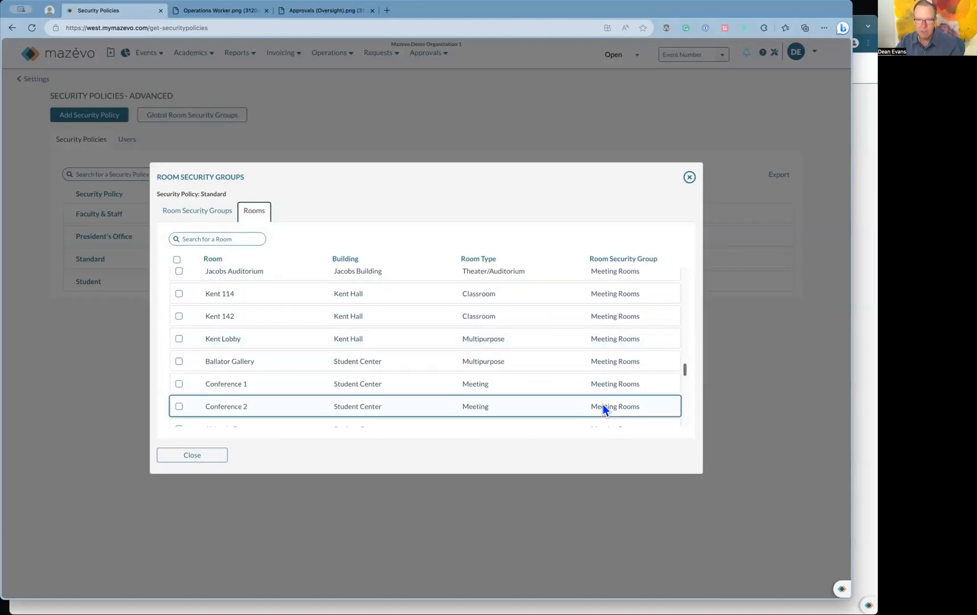
Step: Search the Standard policy's rooms for "study", then clear the search and close its room security groups
{"action": "left_click", "coordinate": [250, 238]}
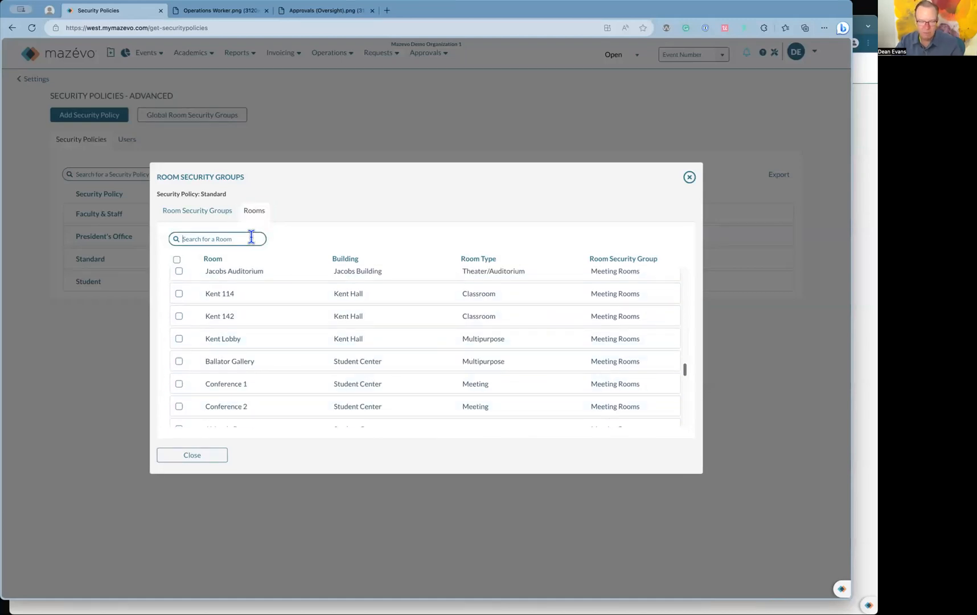
{"action": "type", "text": "stu"}
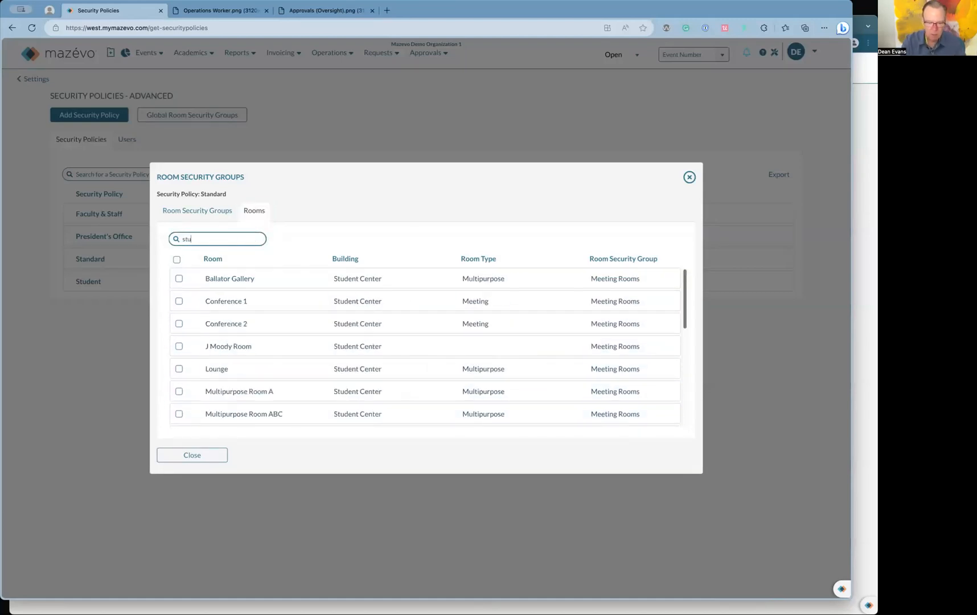
{"action": "type", "text": "d"}
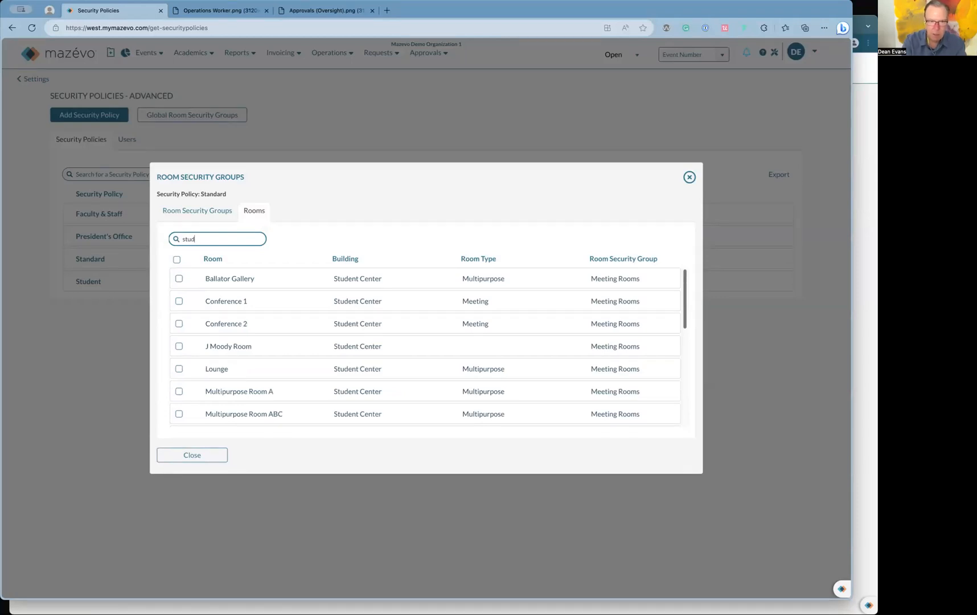
{"action": "type", "text": "y"}
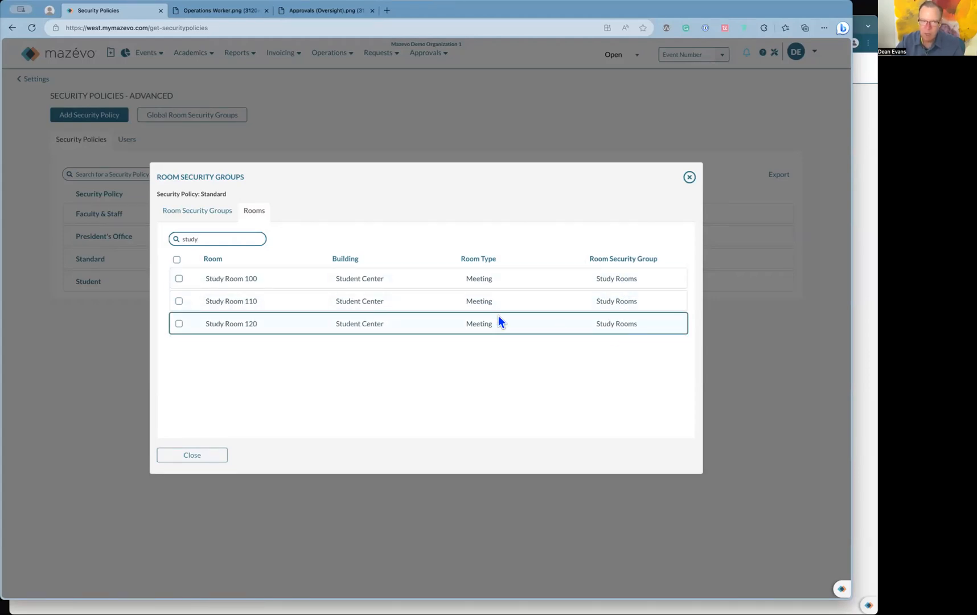
{"action": "key", "text": "BackSpace"}
{"action": "key", "text": "BackSpace"}
{"action": "key", "text": "BackSpace"}
{"action": "key", "text": "BackSpace"}
{"action": "key", "text": "BackSpace"}
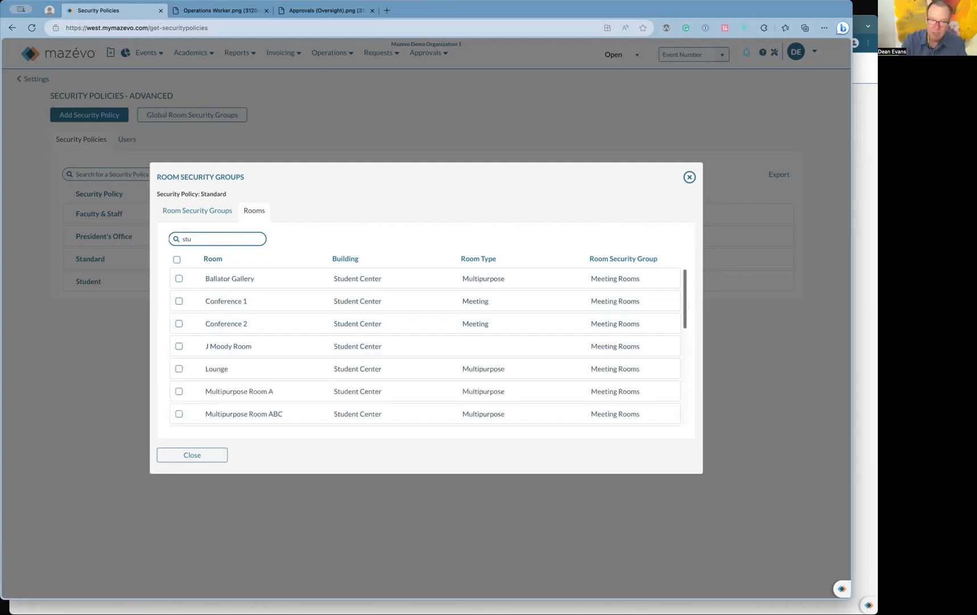
{"action": "left_click", "coordinate": [187, 212]}
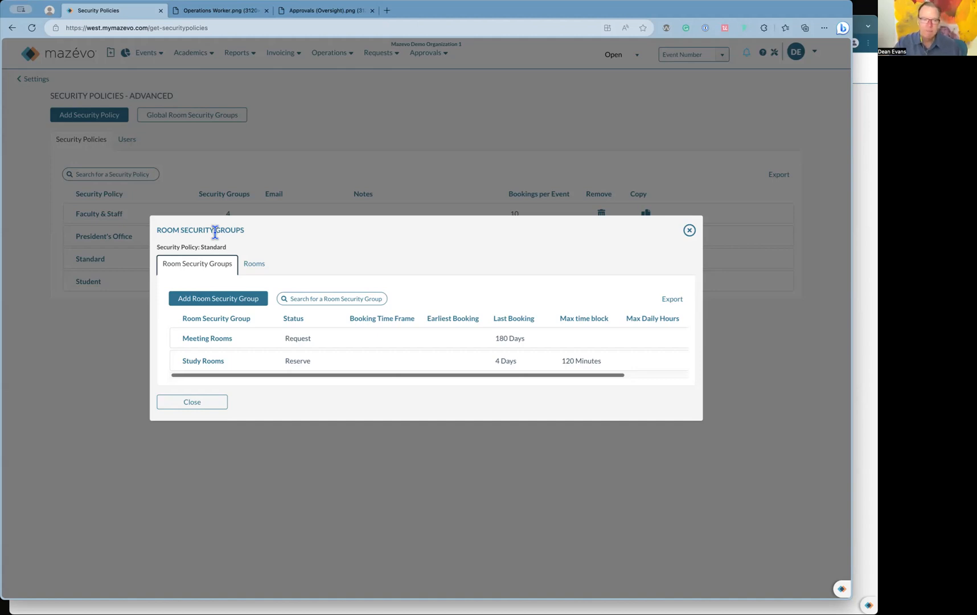
{"action": "left_click", "coordinate": [209, 402]}
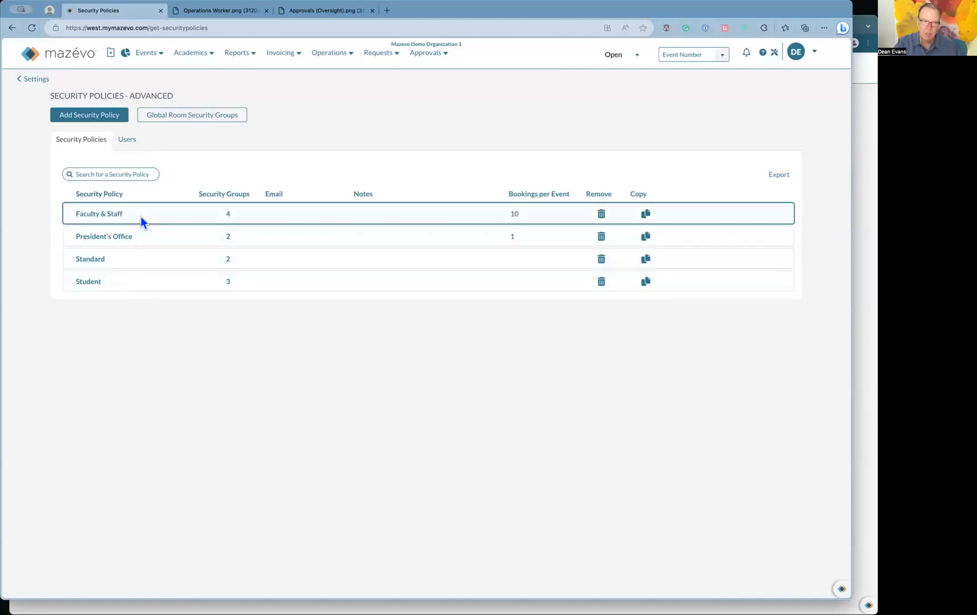
Step: View the policy assignment option for one President's Office user, cancel it without choosing a policy, and return to the main menu
{"action": "left_click", "coordinate": [128, 140]}
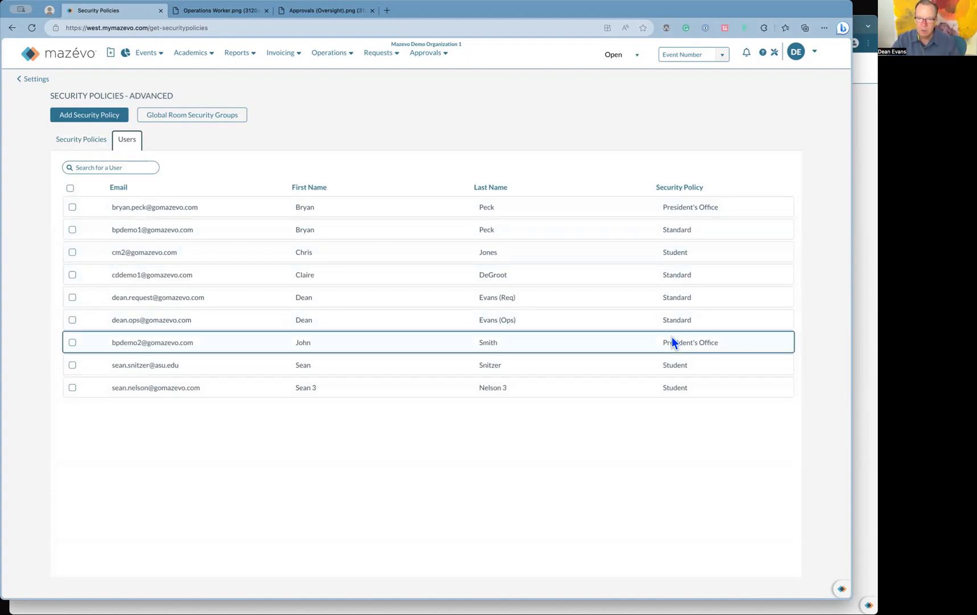
{"action": "left_click", "coordinate": [72, 342]}
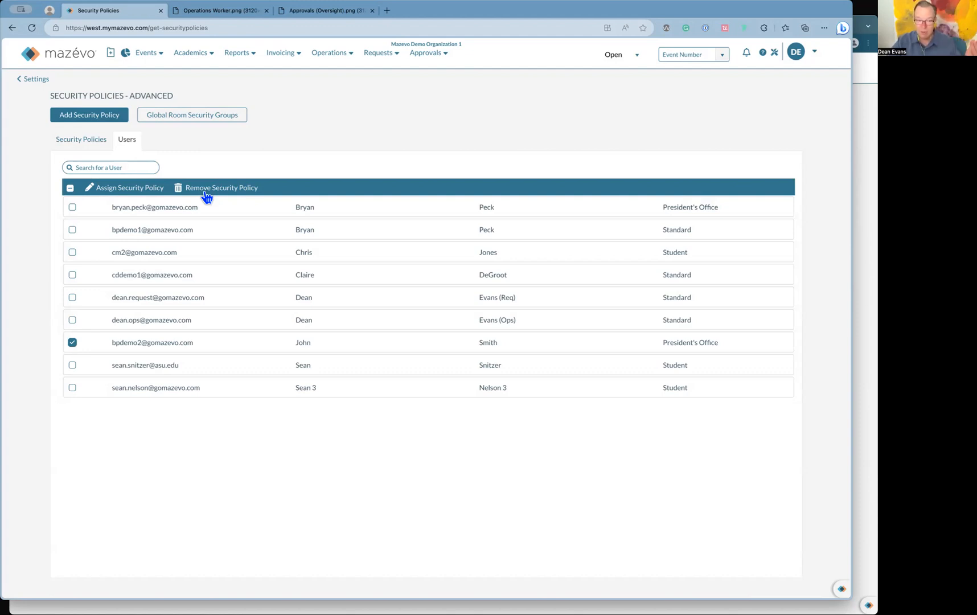
{"action": "left_click", "coordinate": [158, 192]}
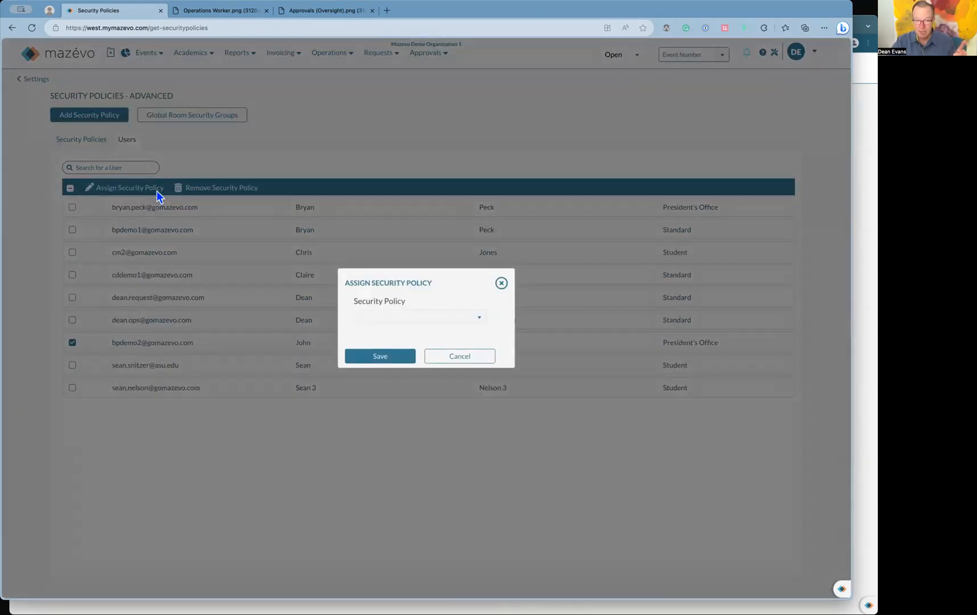
{"action": "left_click", "coordinate": [431, 360]}
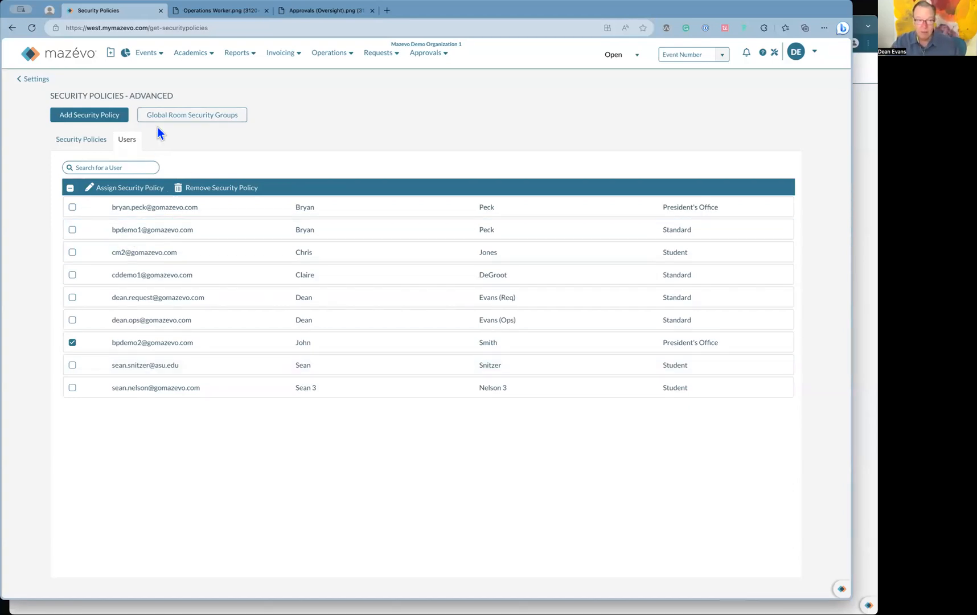
{"action": "left_click", "coordinate": [35, 79]}
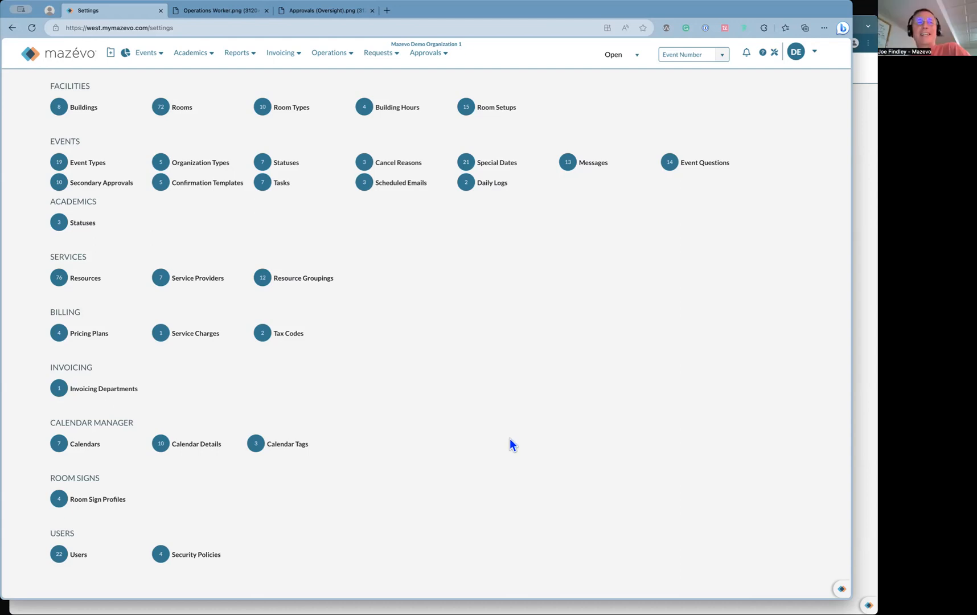
{"action": "left_click", "coordinate": [77, 56]}
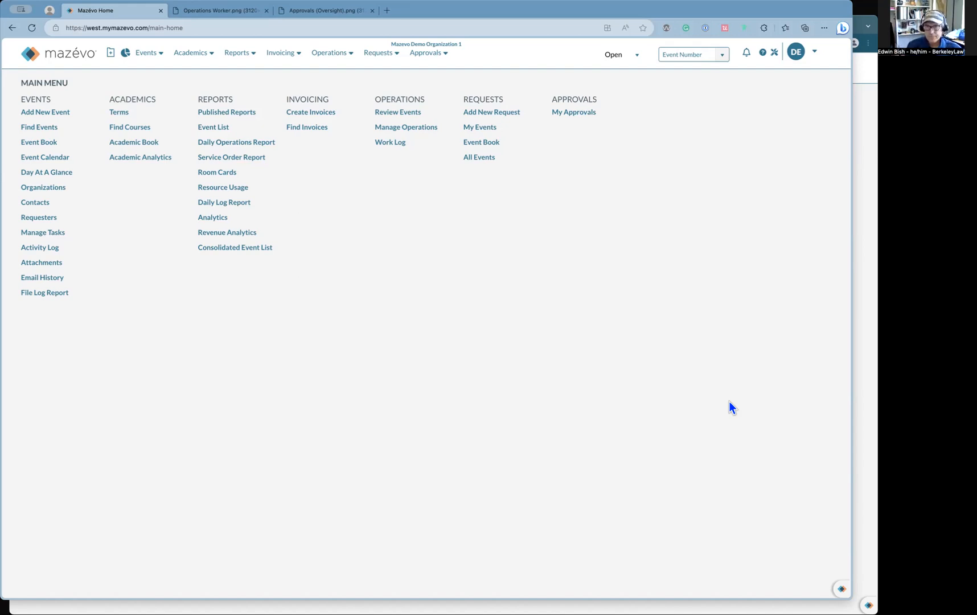
Step: Reopen the security policies from the settings and review the Standard policy's room security groups, closing them again
{"action": "left_click", "coordinate": [774, 55]}
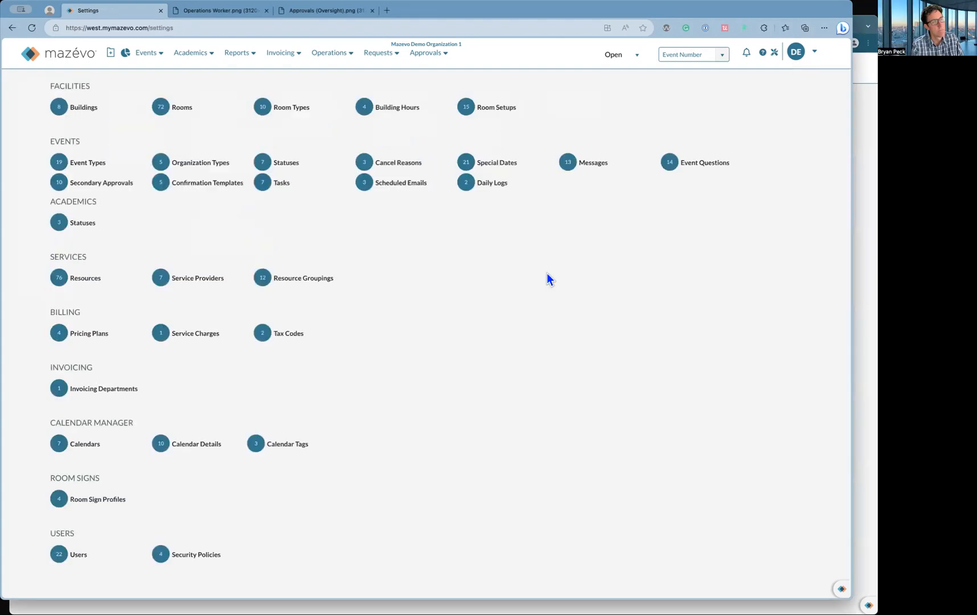
{"action": "left_click", "coordinate": [190, 556]}
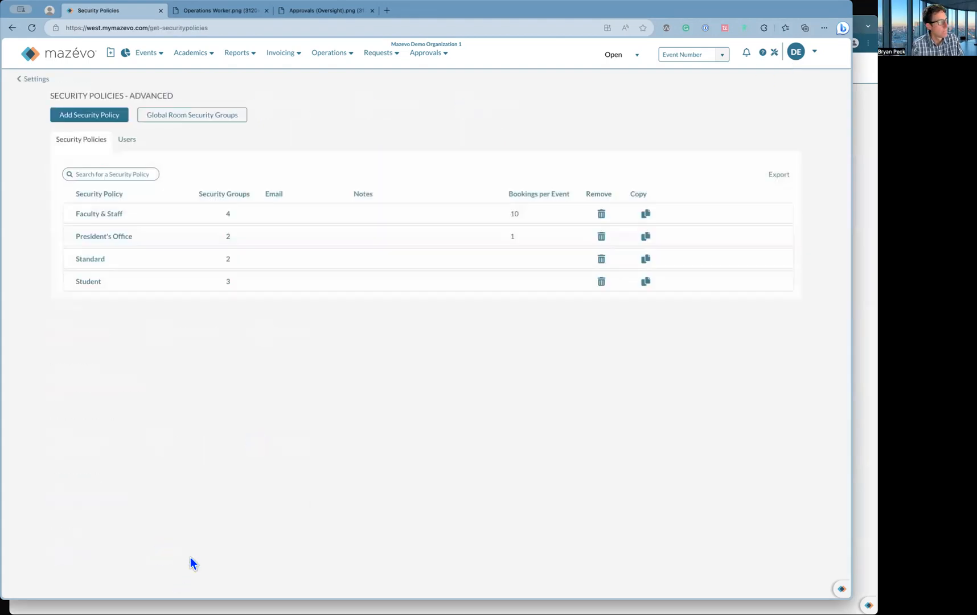
{"action": "left_click", "coordinate": [231, 263]}
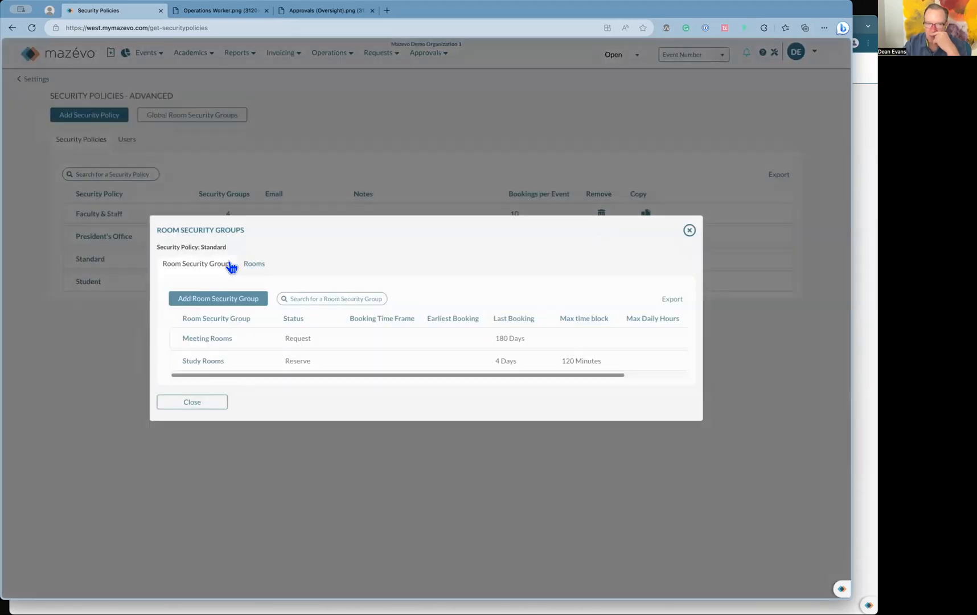
{"action": "left_click", "coordinate": [203, 405]}
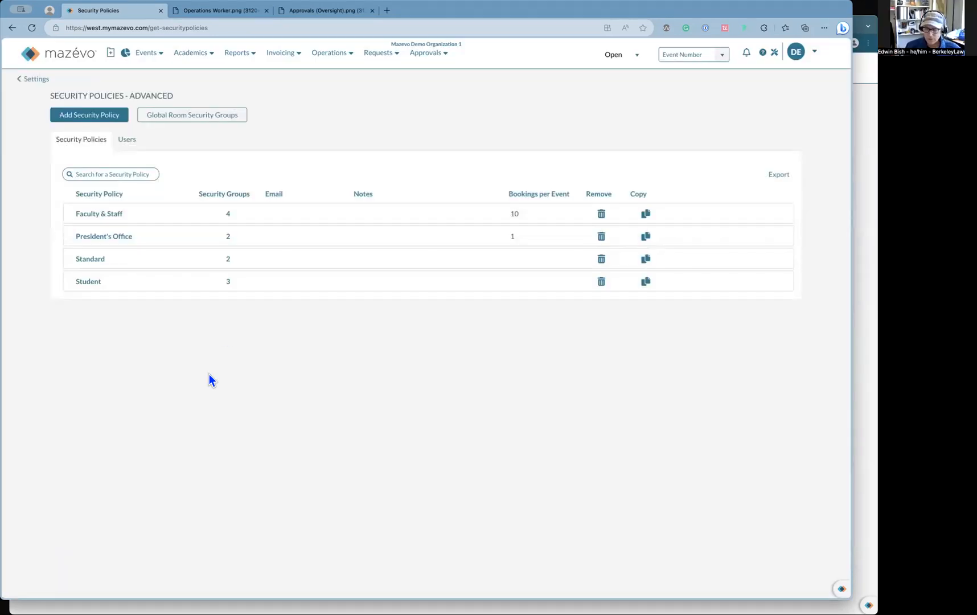
{"action": "mouse_move", "coordinate": [230, 264]}
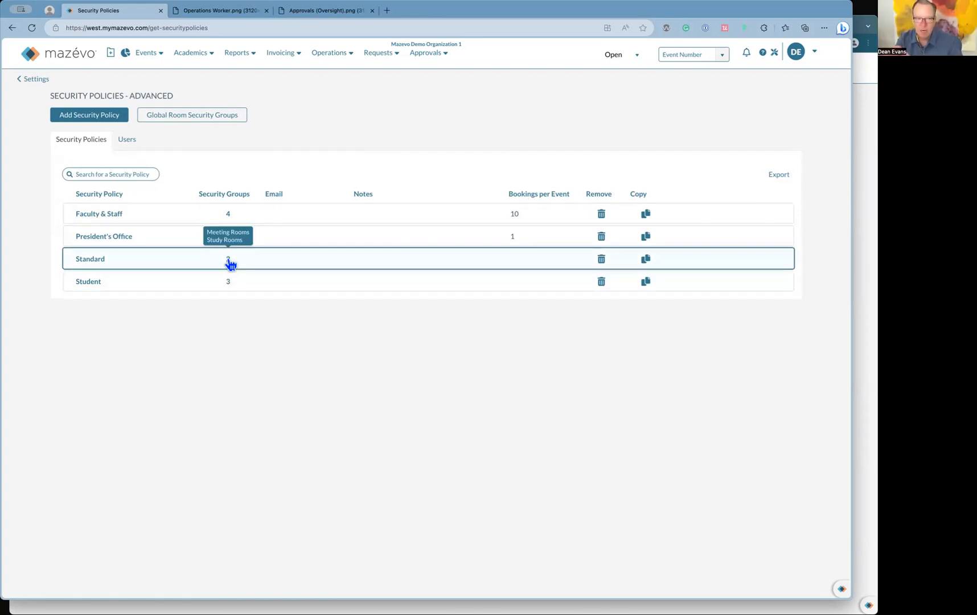
{"action": "left_click", "coordinate": [230, 264]}
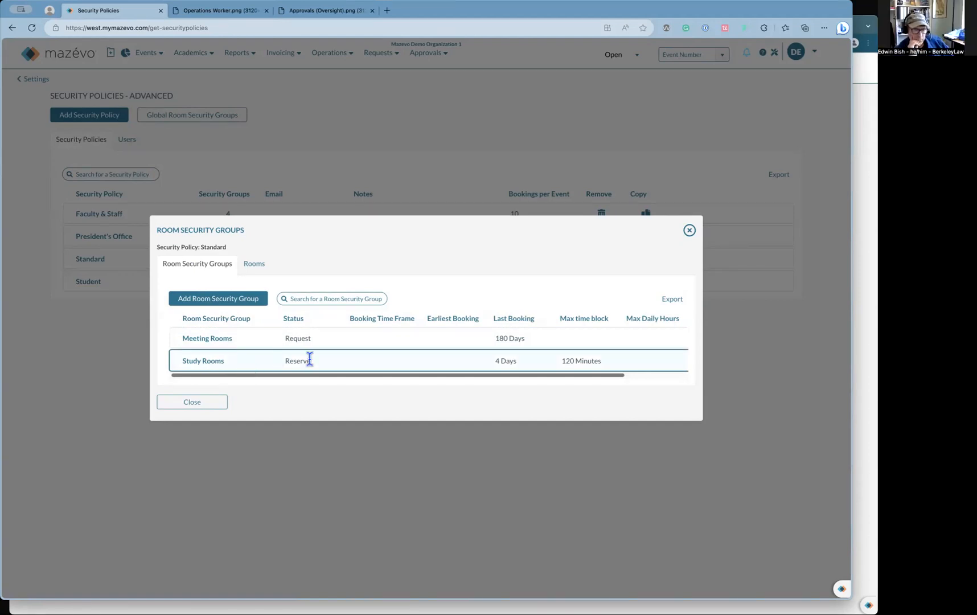
{"action": "left_click", "coordinate": [224, 405]}
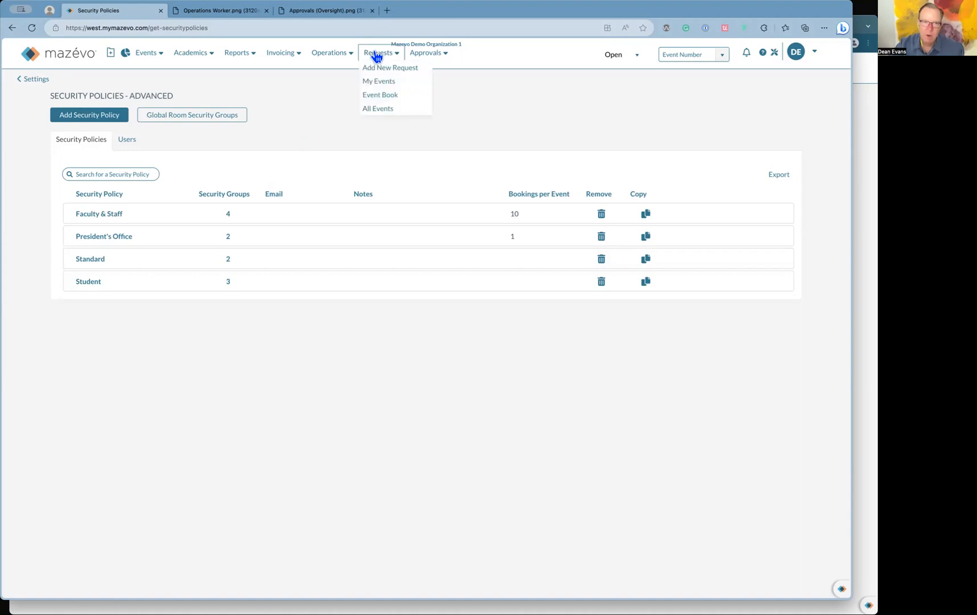
Step: View the blank form for adding a new event request and return to the main menu without filling it in
{"action": "left_click", "coordinate": [376, 68]}
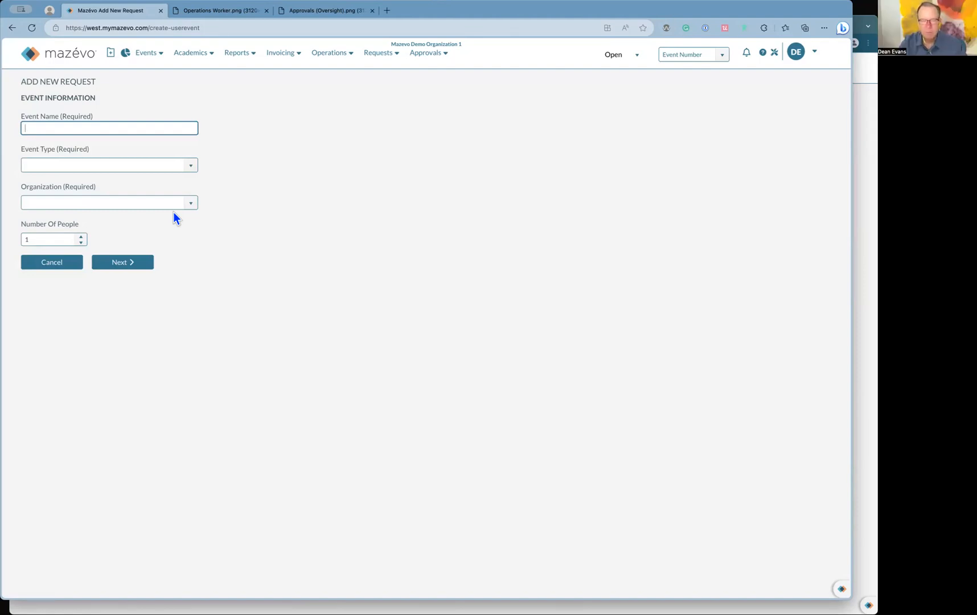
{"action": "left_click", "coordinate": [263, 268]}
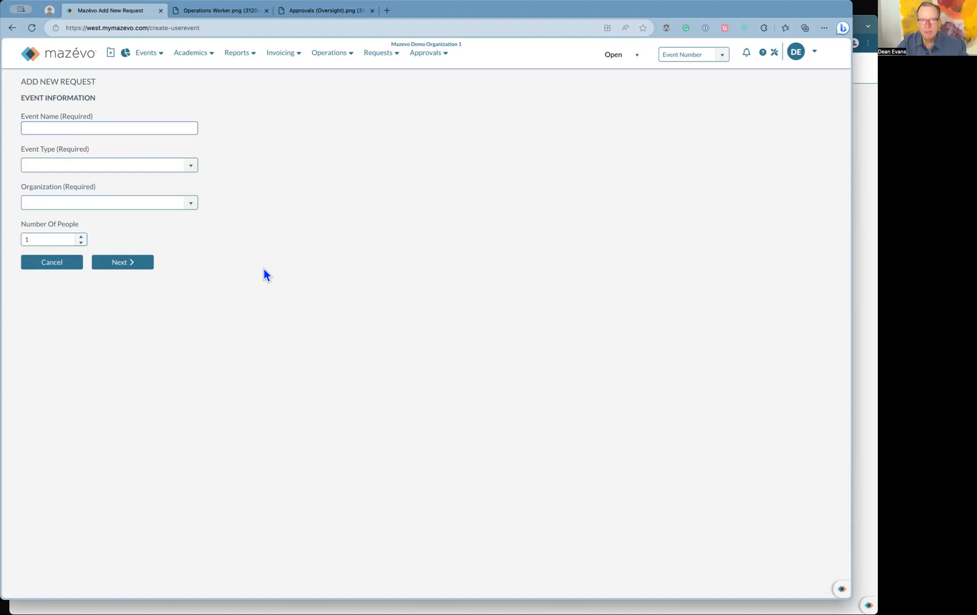
{"action": "left_click", "coordinate": [78, 55]}
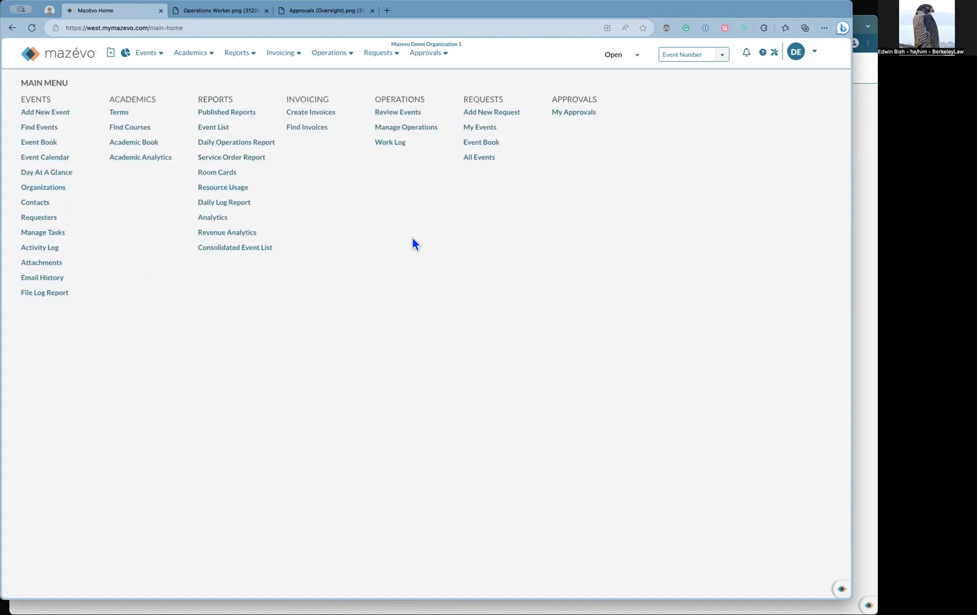
Step: Close the browser tabs showing the Approvals (Oversight) and Operations Worker images
{"action": "left_click", "coordinate": [372, 10]}
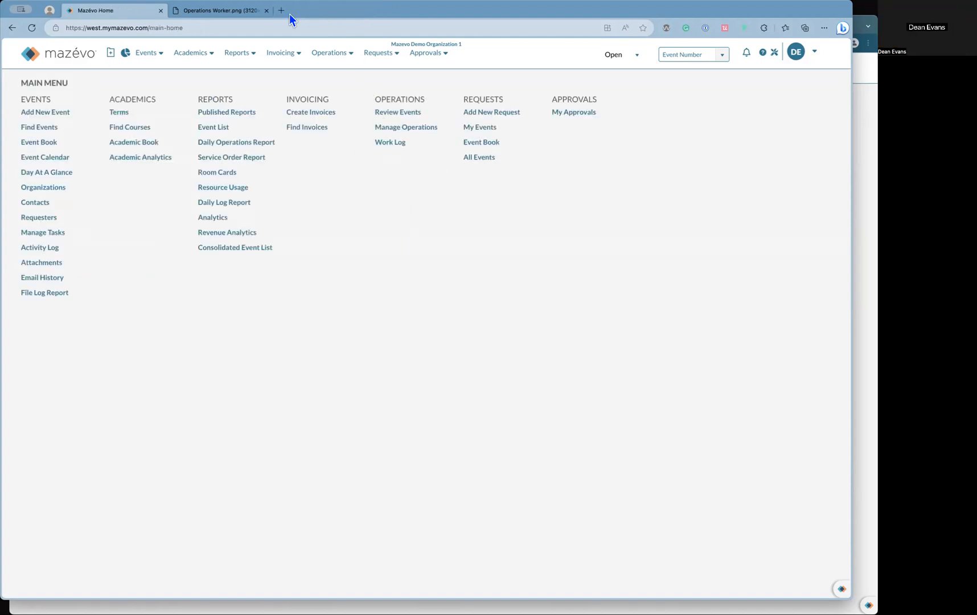
{"action": "left_click", "coordinate": [266, 11]}
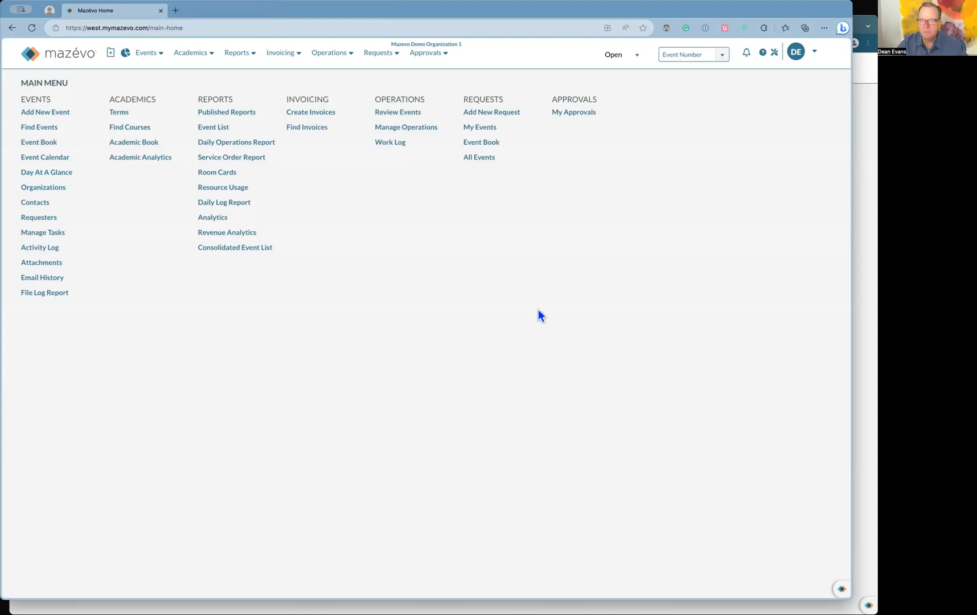